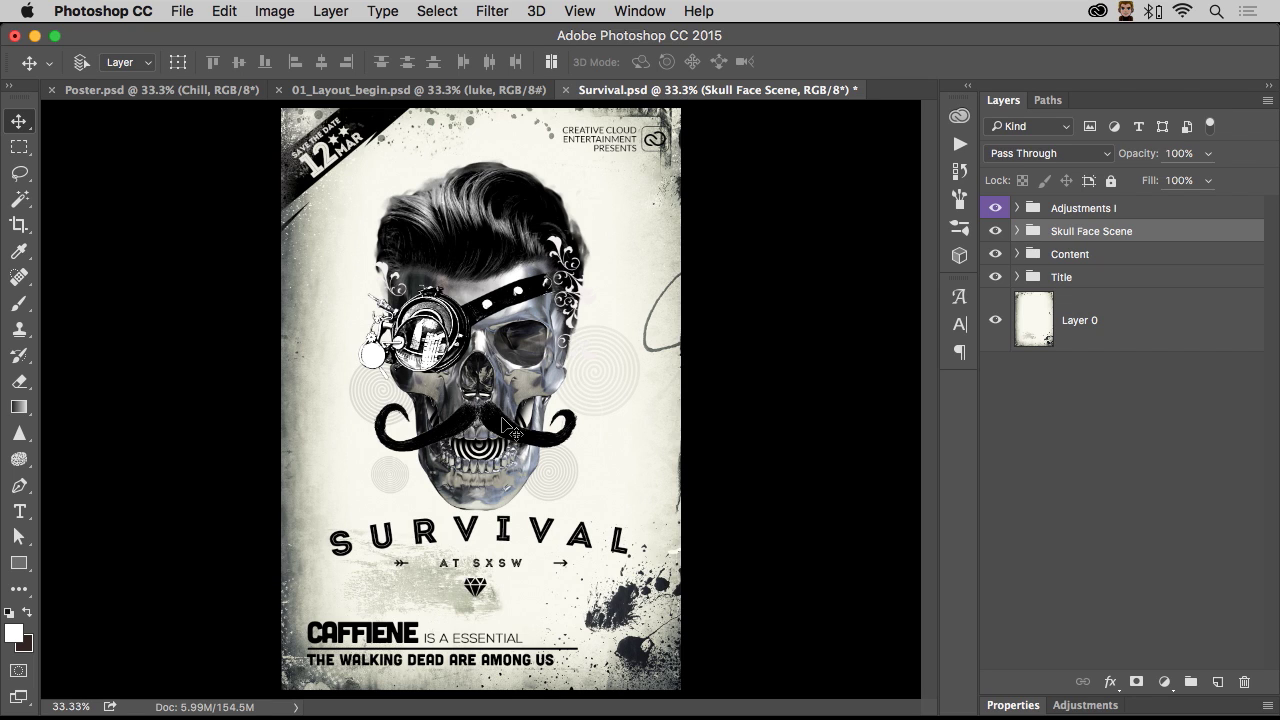
Drag the diamond graphic up and right, then undo to put it back.
left_click(476, 590)
left_click_drag(476, 590, 605, 432)
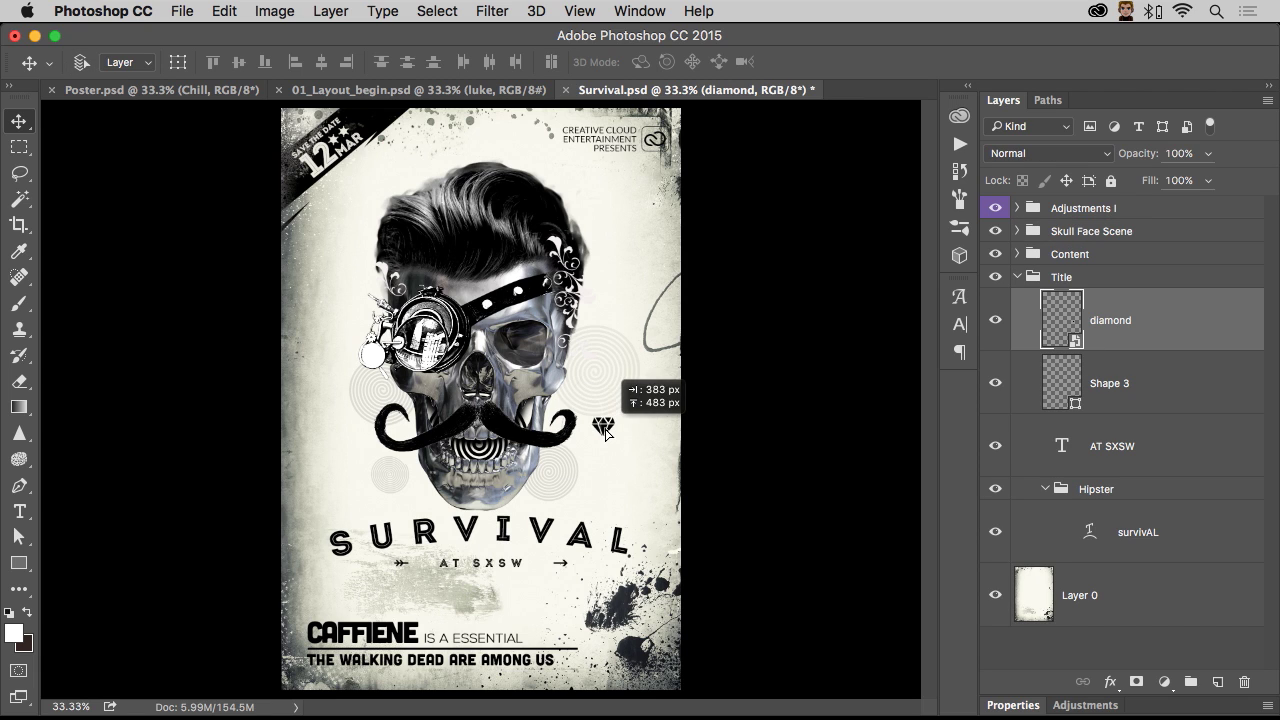
key("super+z")
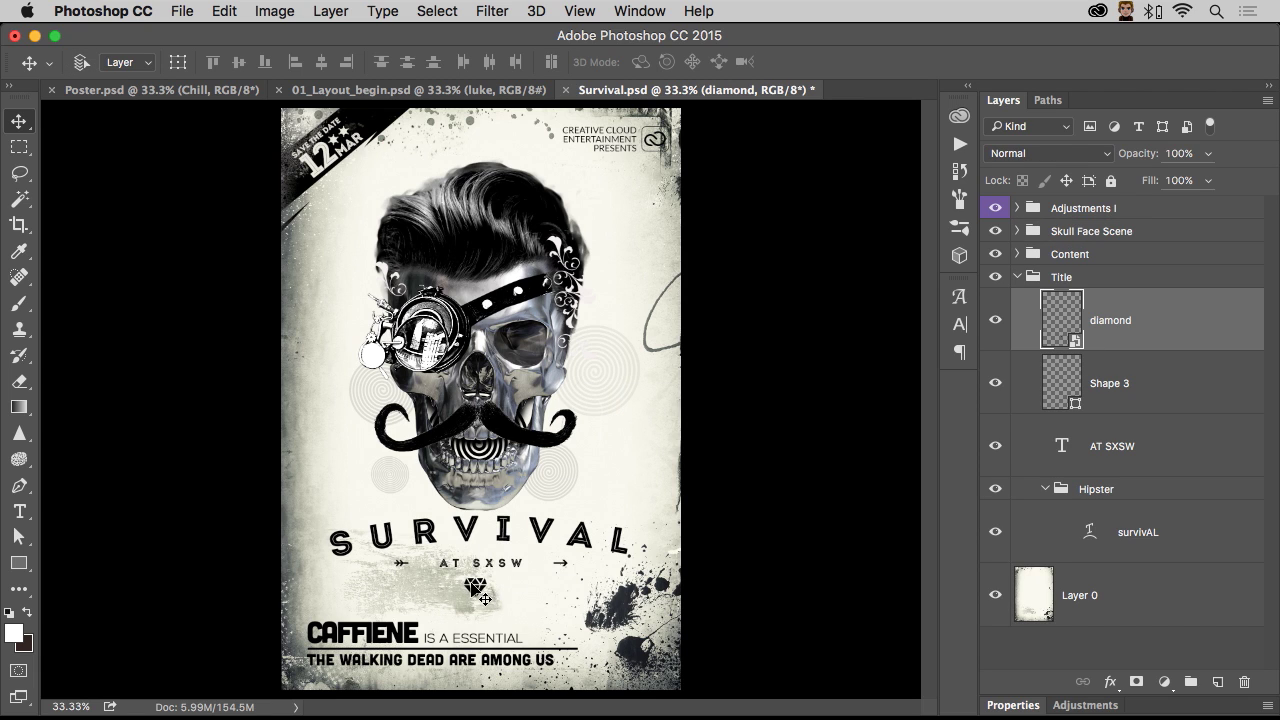
Expand the Content, Skull Face Scene and Adjustments I groups in the Layers panel.
left_click(1152, 395)
left_click(1158, 346)
left_click(1018, 254)
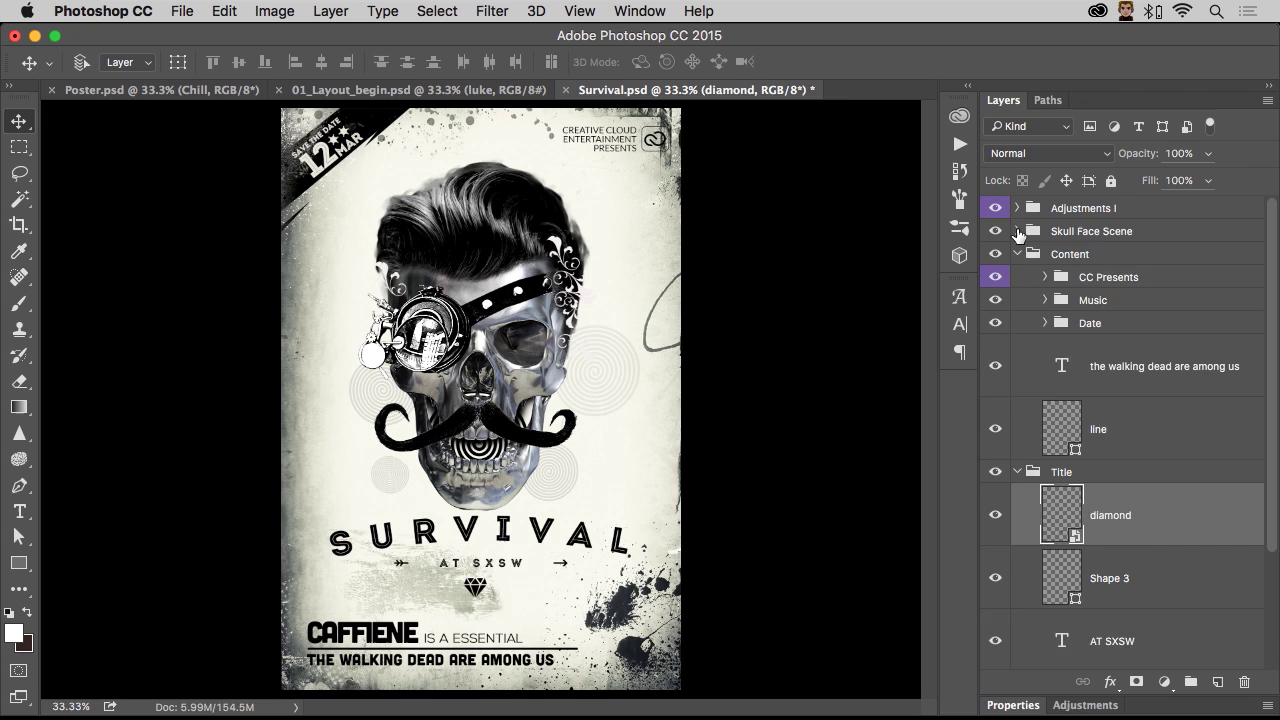
left_click(1017, 231)
left_click(1017, 208)
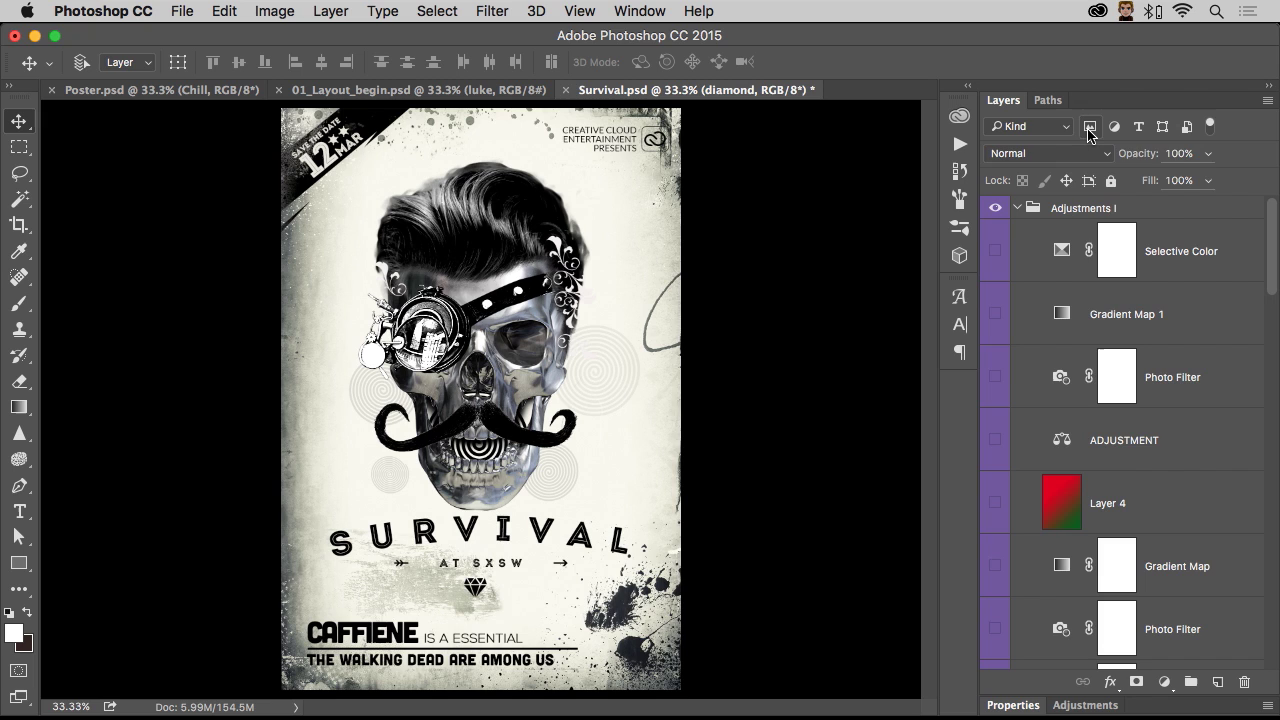
left_click(1090, 127)
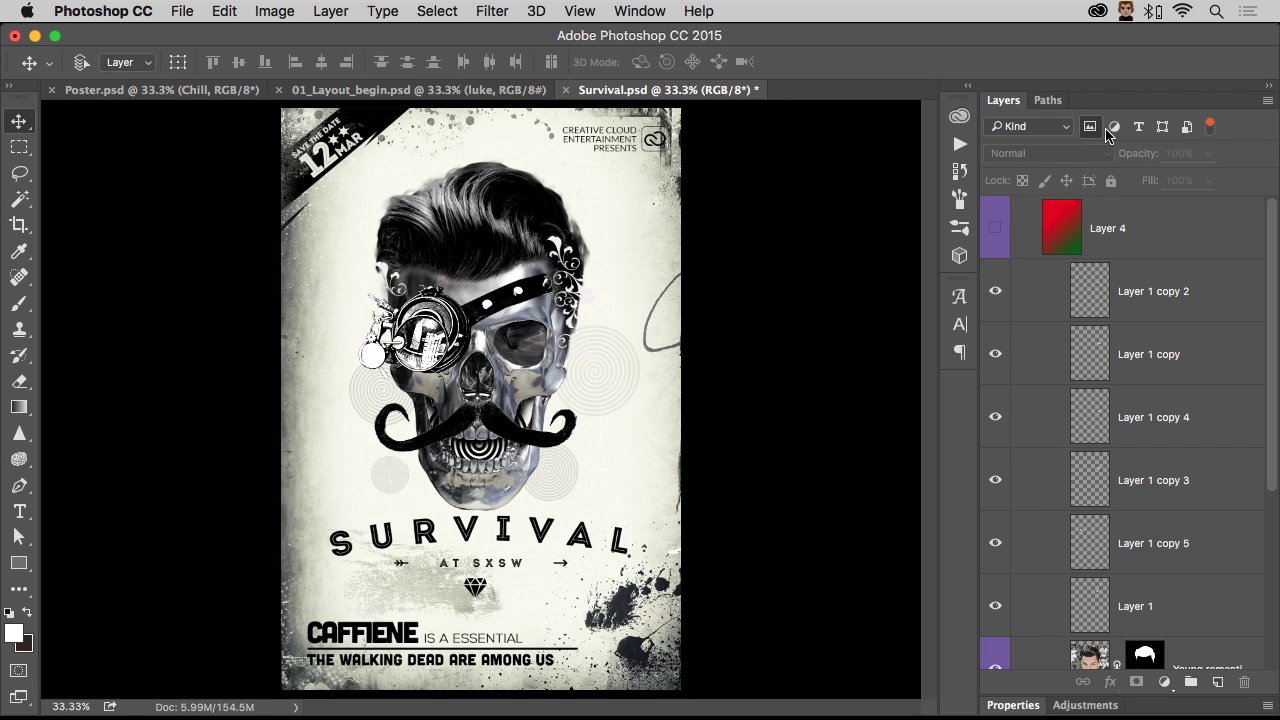
left_click(1114, 129)
left_click(1089, 127)
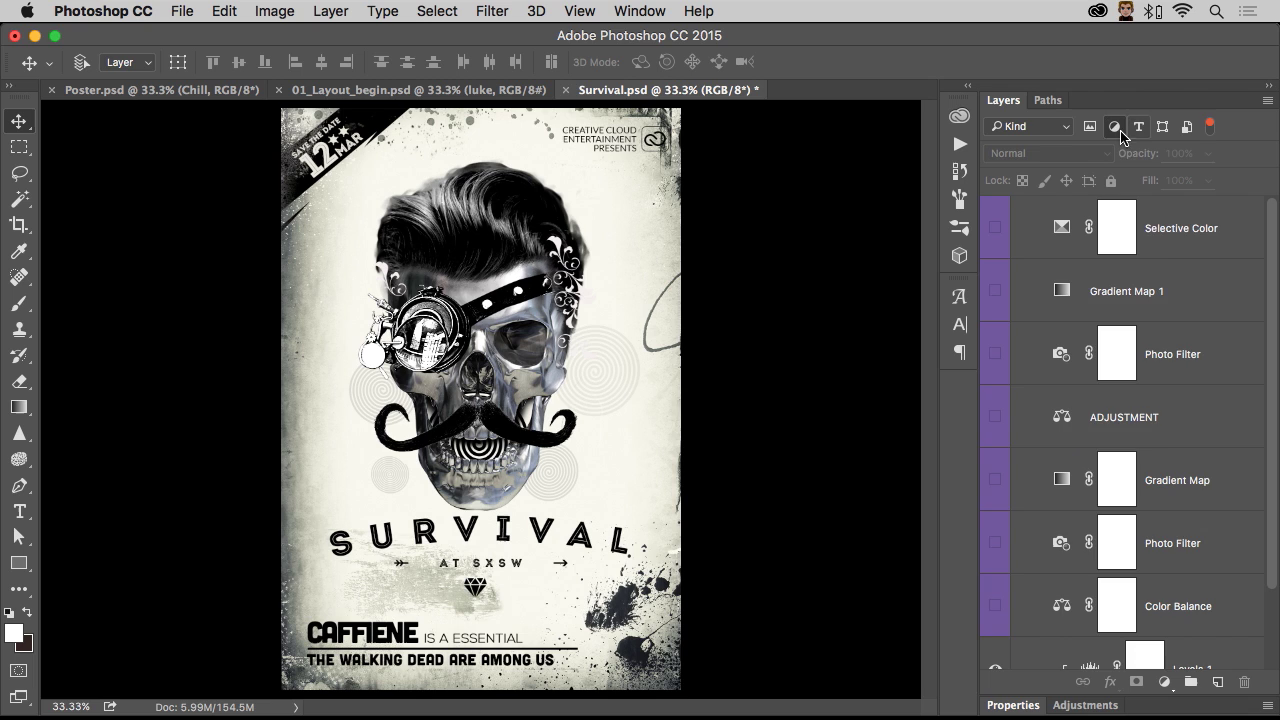
left_click(1115, 128)
left_click(1138, 127)
left_click(1138, 127)
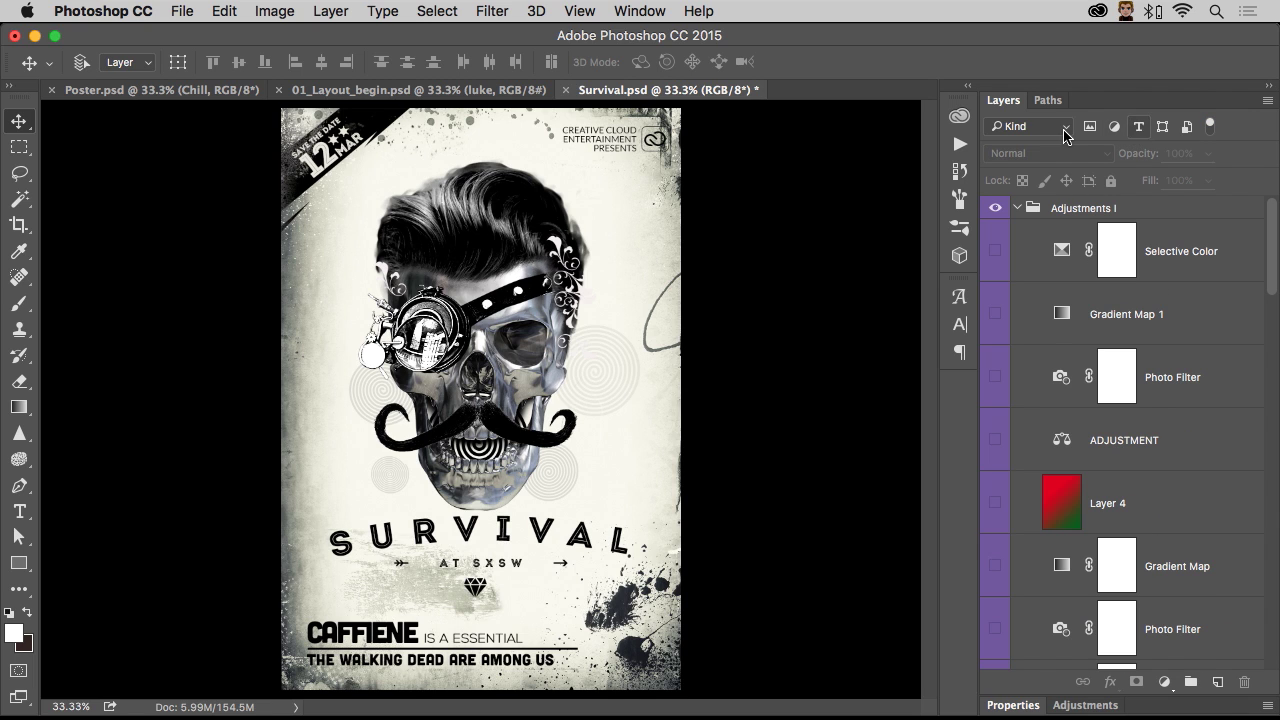
left_click(1062, 127)
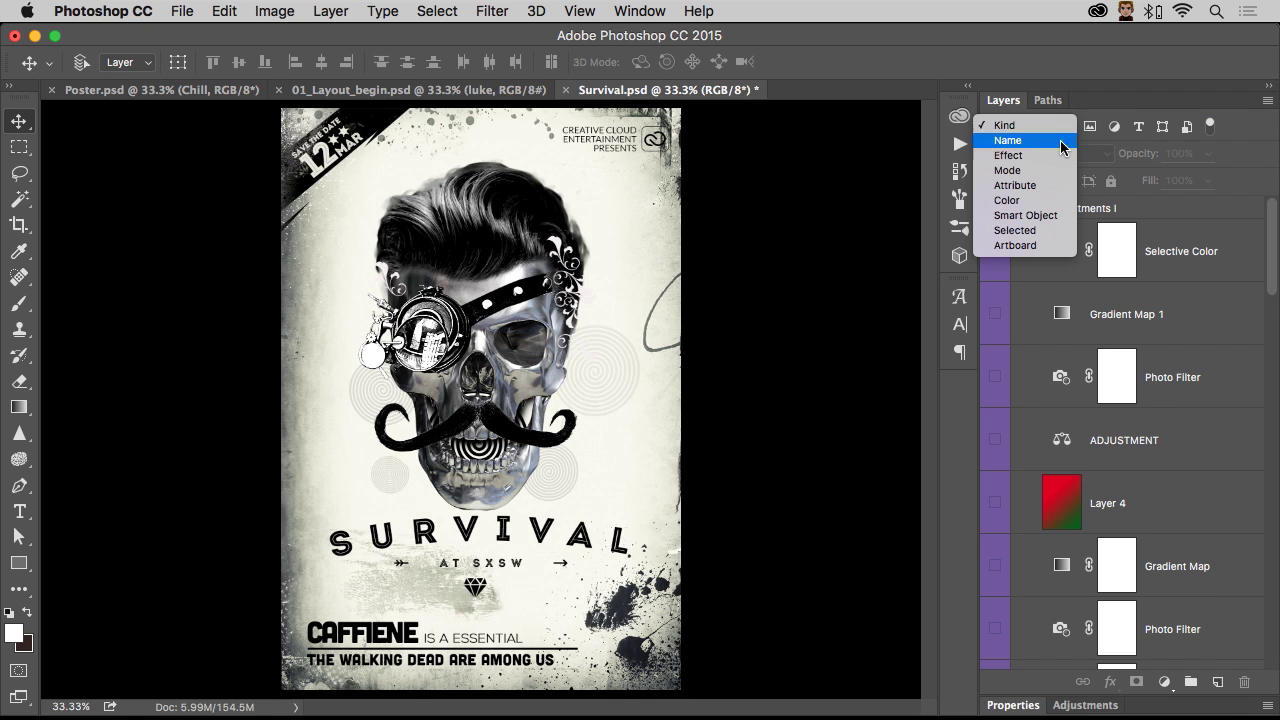
left_click(1065, 232)
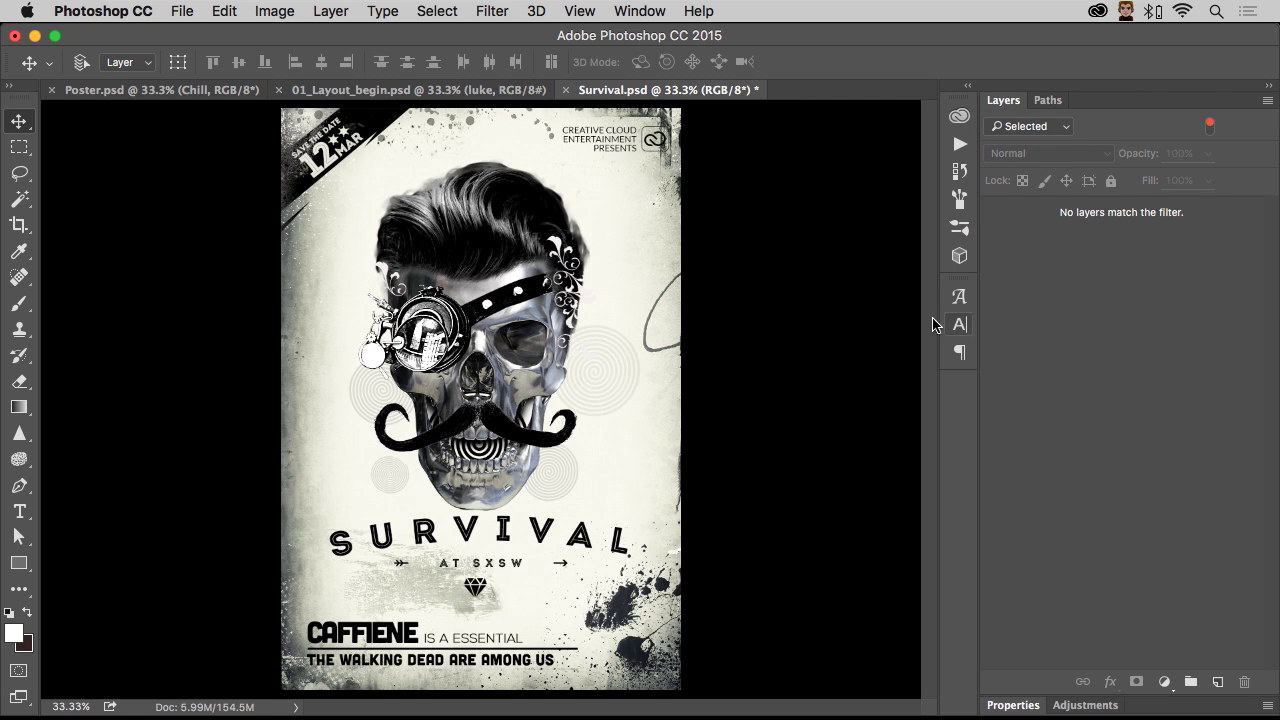
left_click(478, 540, "super")
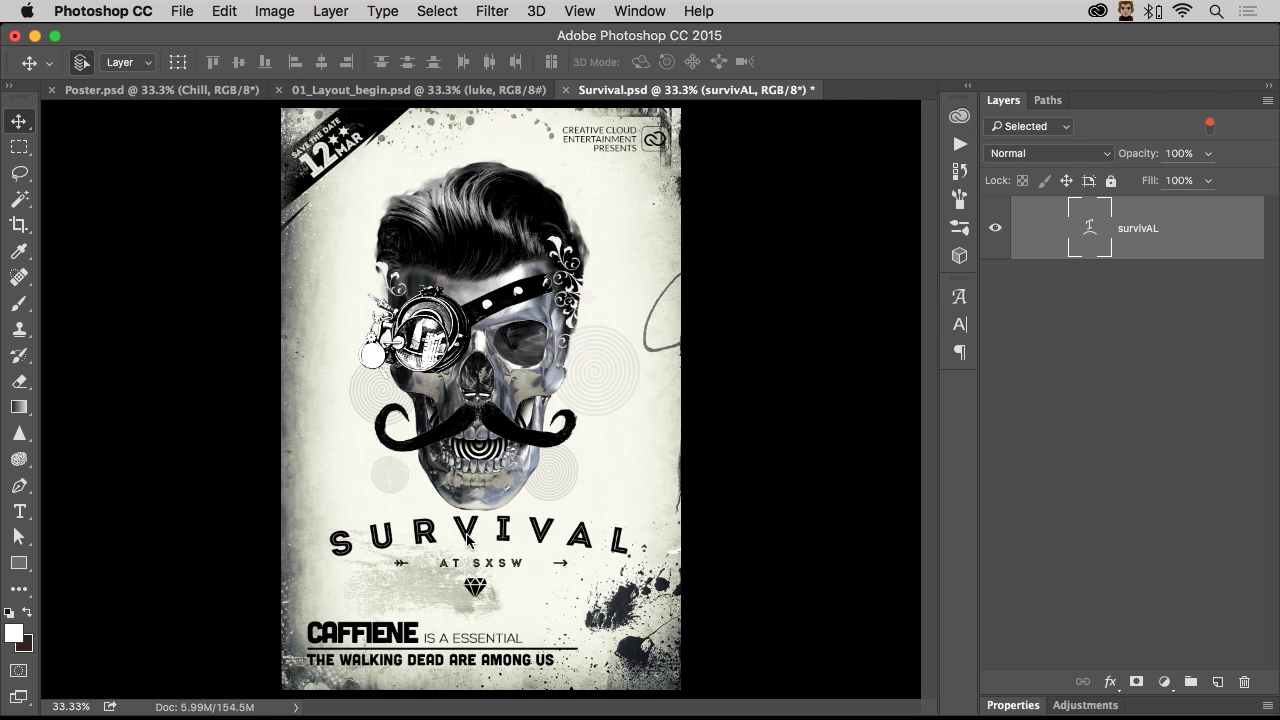
left_click(490, 600, "super")
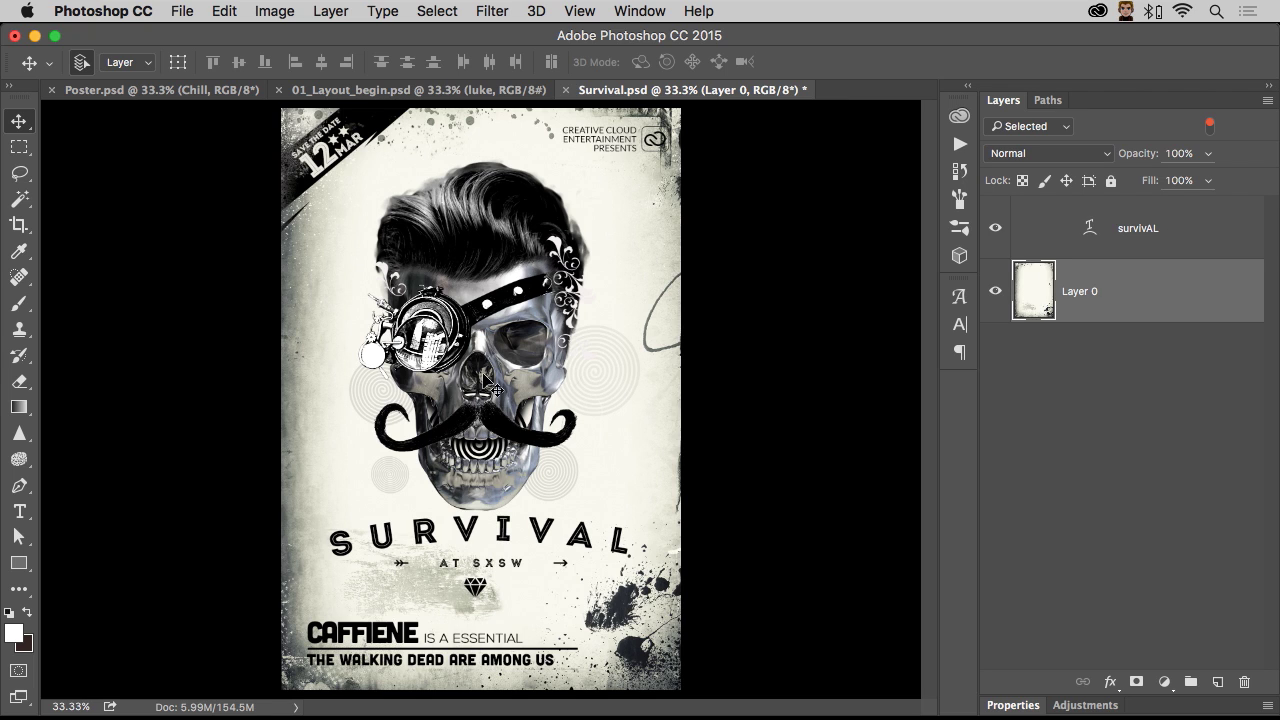
left_click(523, 378, "super")
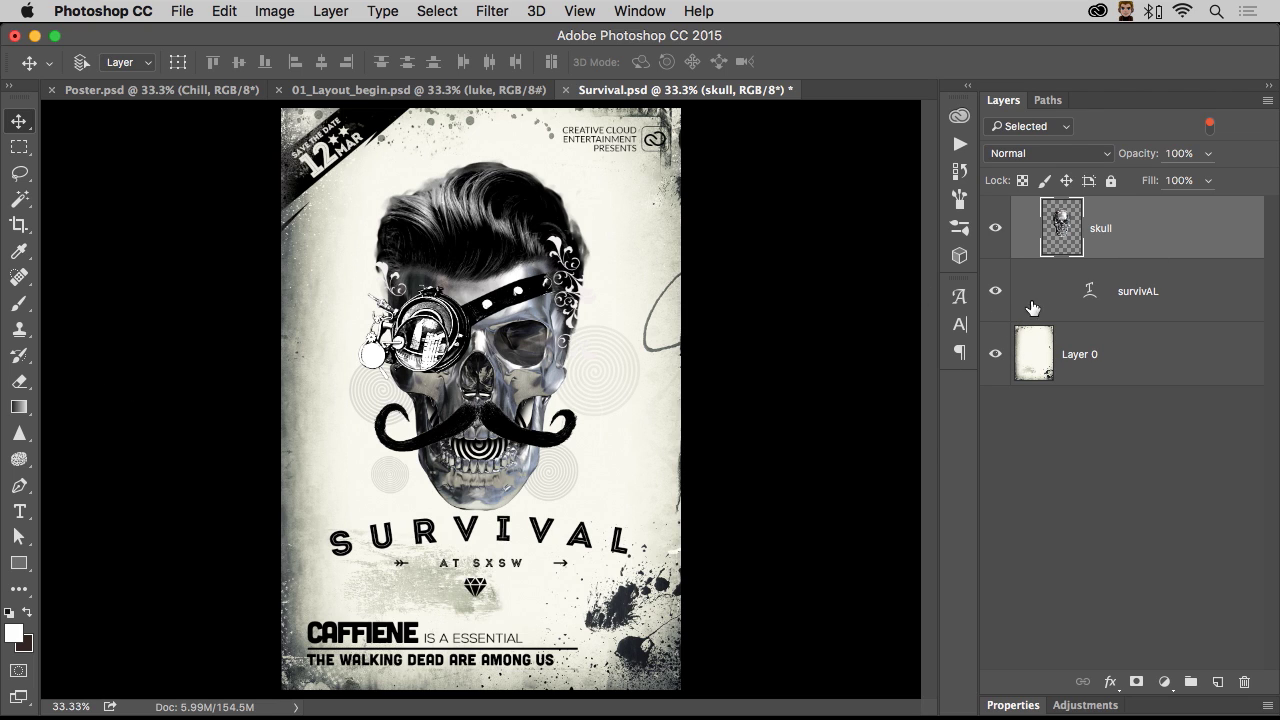
left_click(1066, 127)
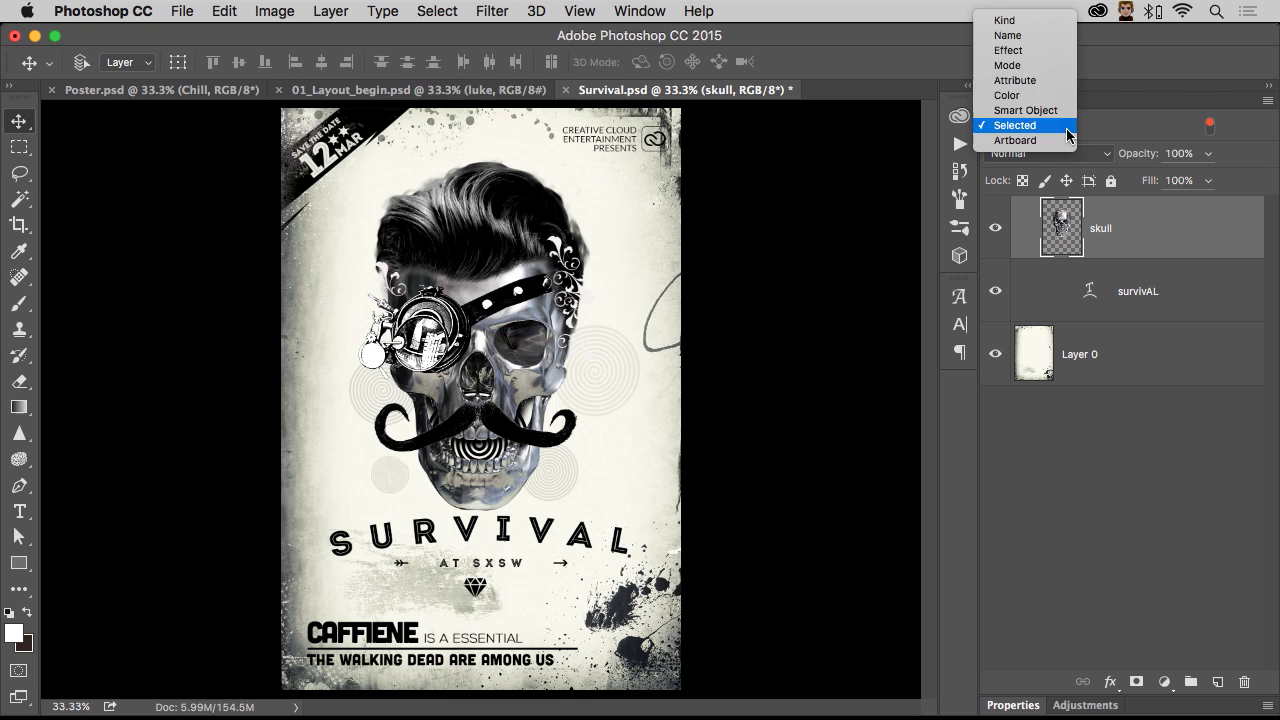
Set layer thumbnails to Layer Bounds and collapse Adjustments I, Skull Face Scene and Content.
left_click(1056, 30)
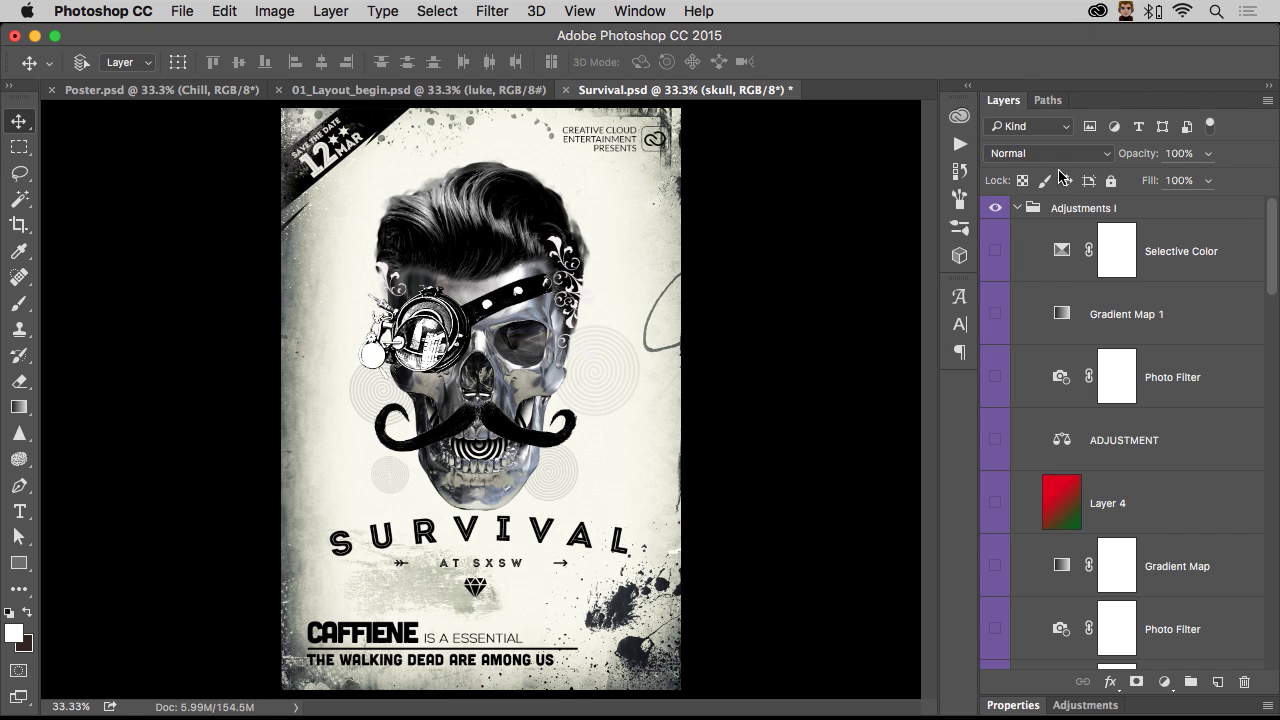
left_click(1017, 209)
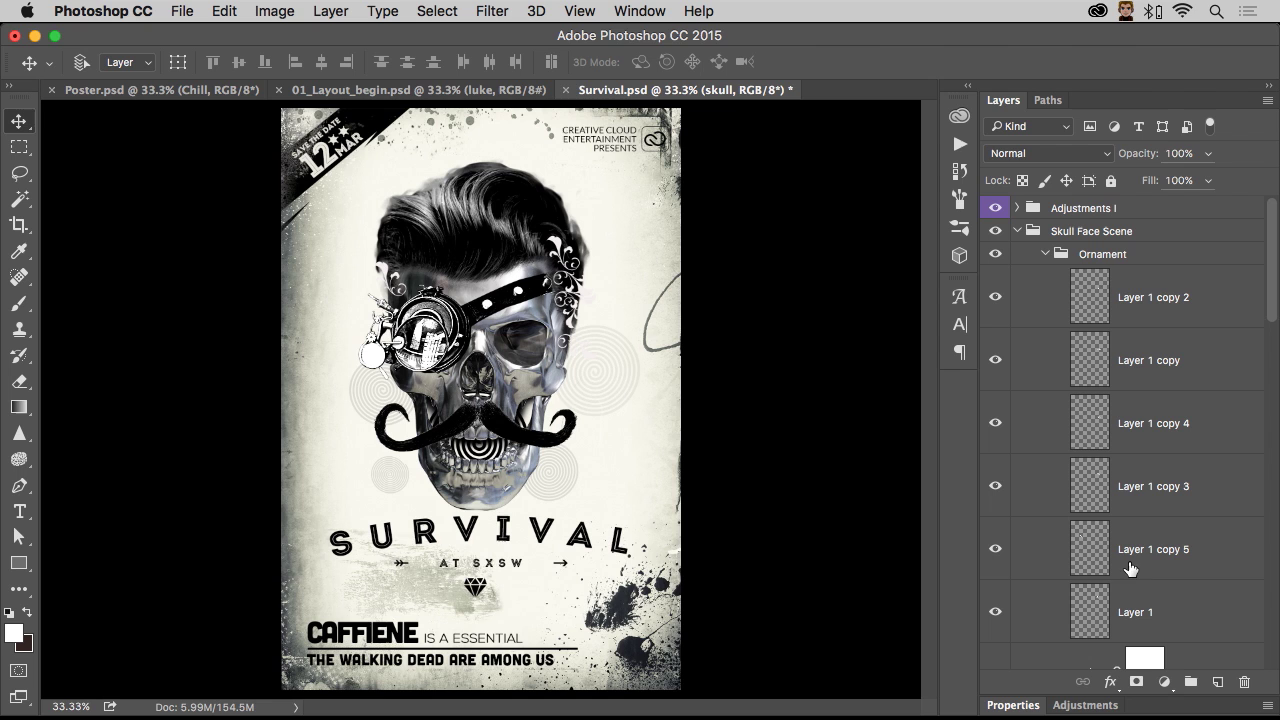
left_click(1267, 101)
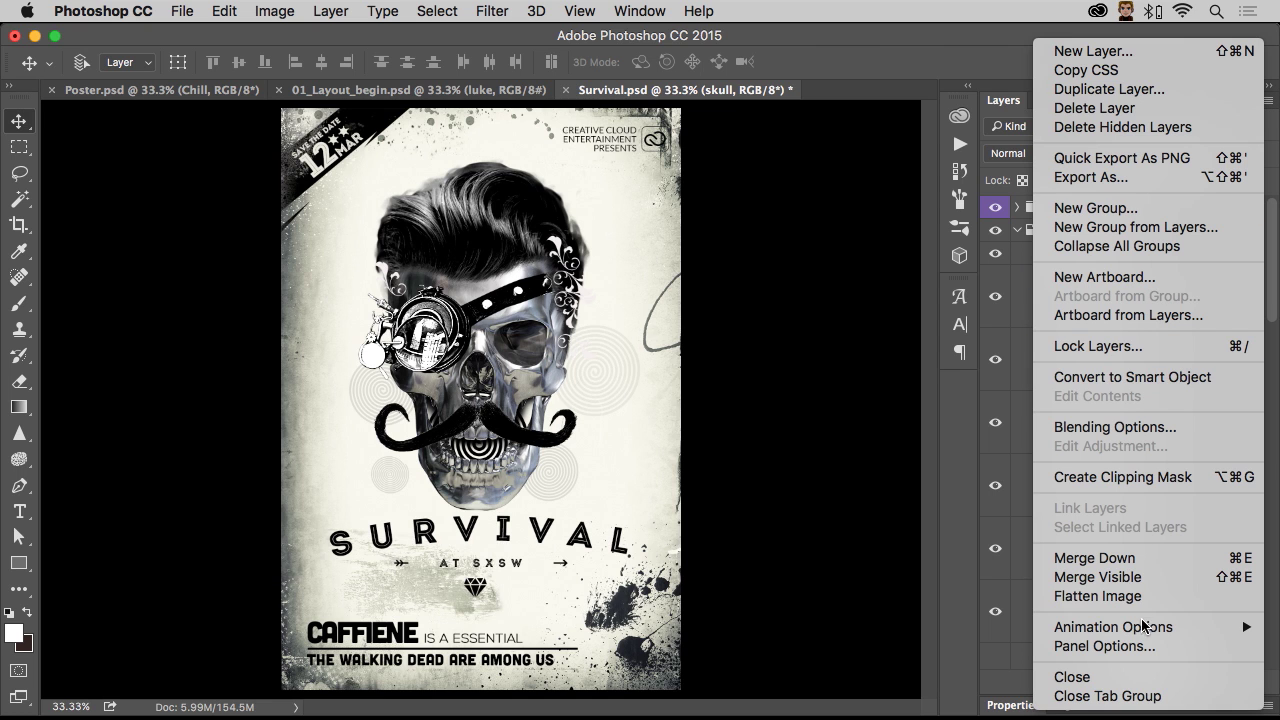
left_click(1100, 646)
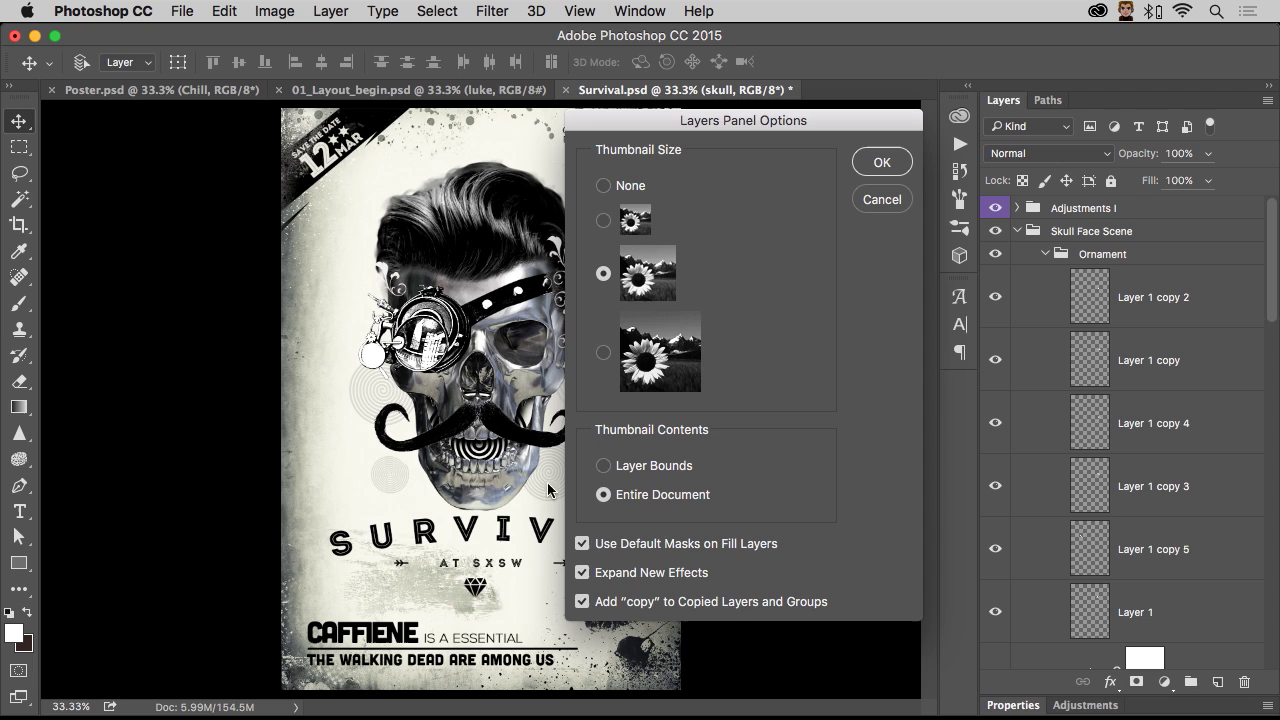
left_click(603, 467)
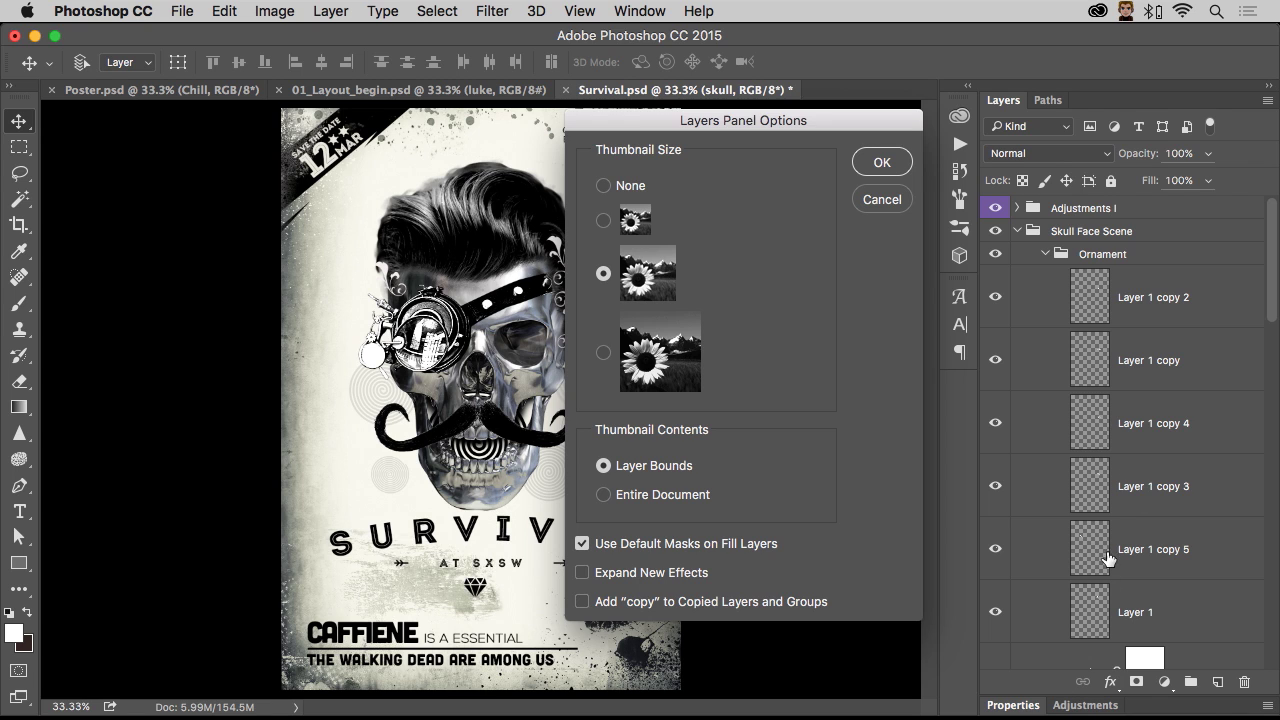
left_click(880, 163)
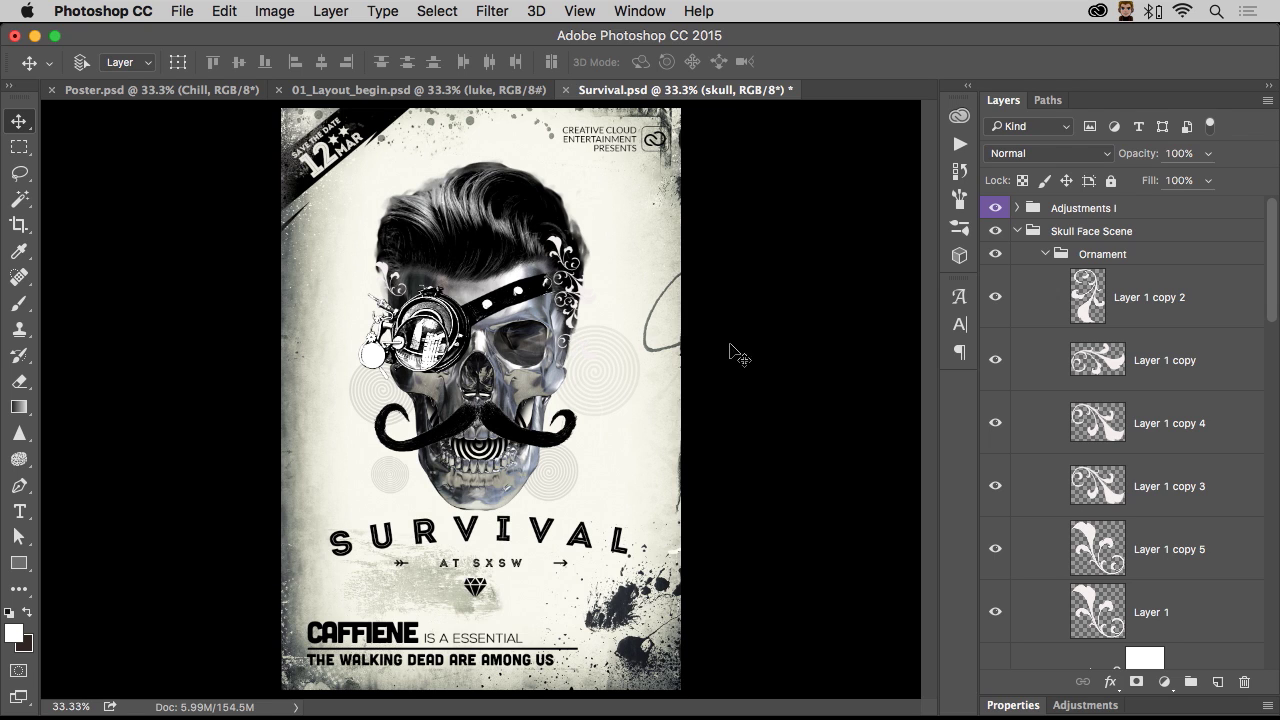
left_click(1017, 231)
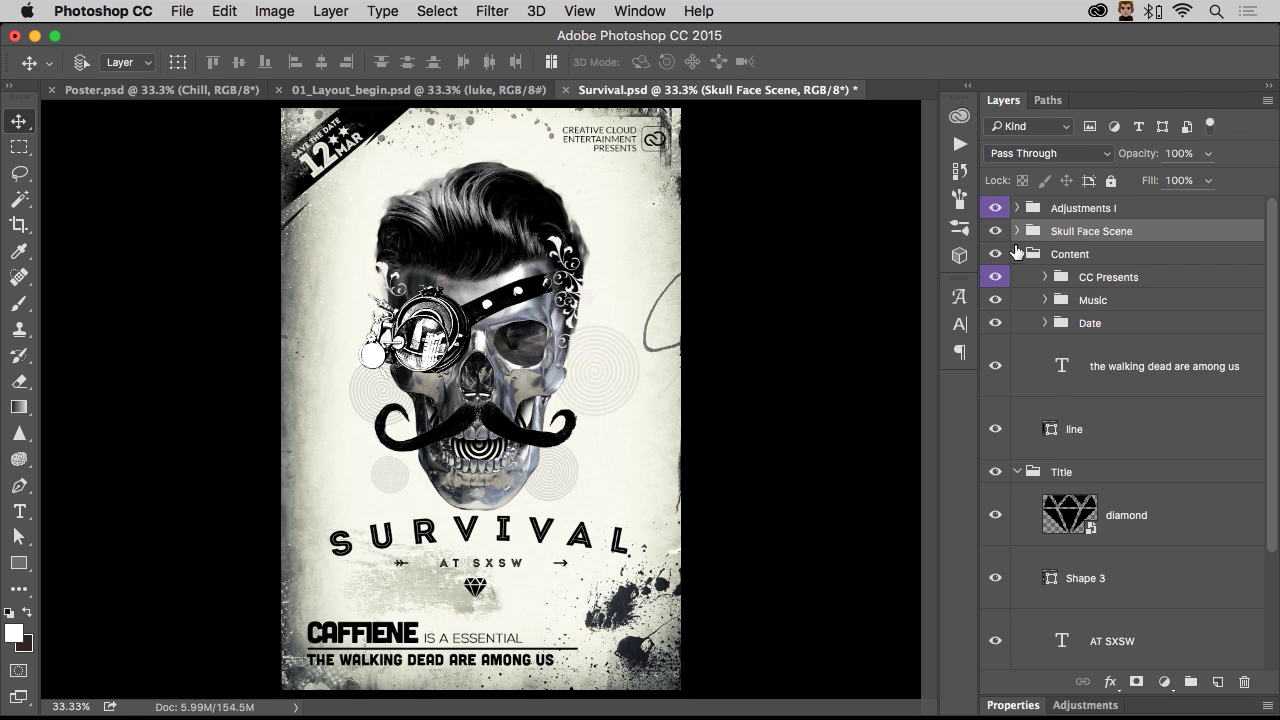
left_click(1017, 254)
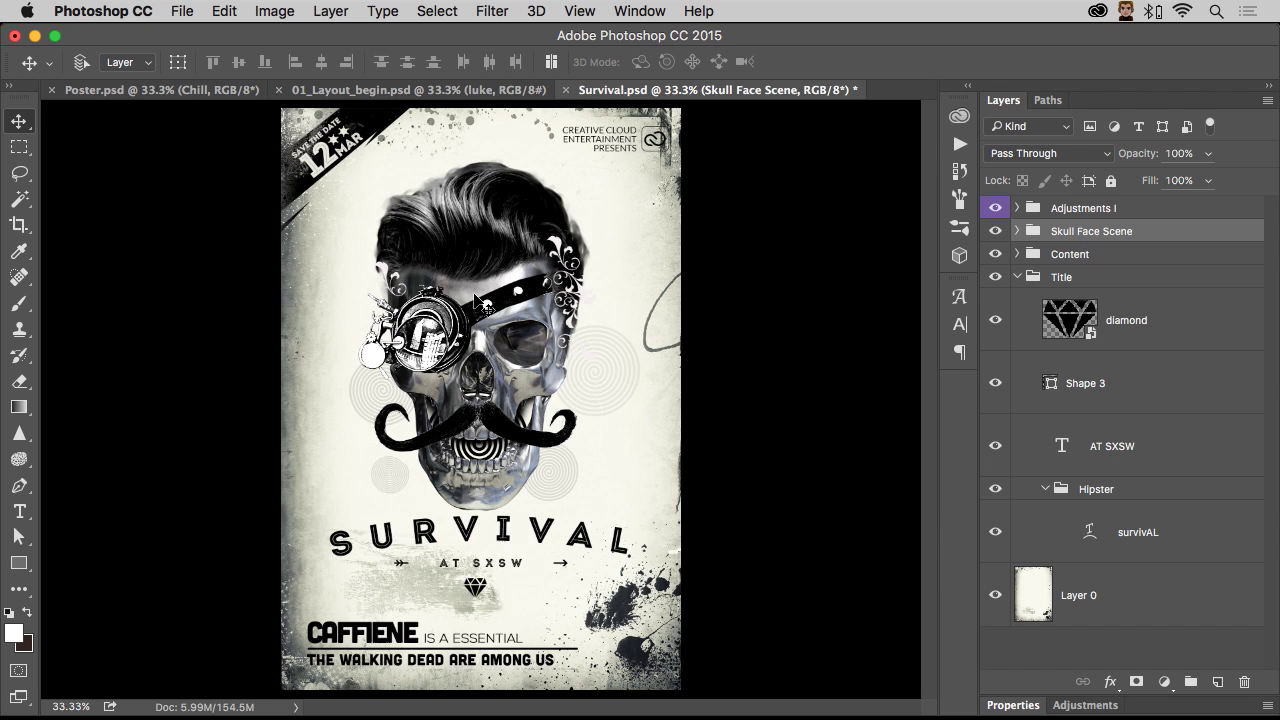
In Bridge, select all 20 Layout files and run Tools > Photoshop > Load Files into Photoshop Layers.
mouse_move(150, 708)
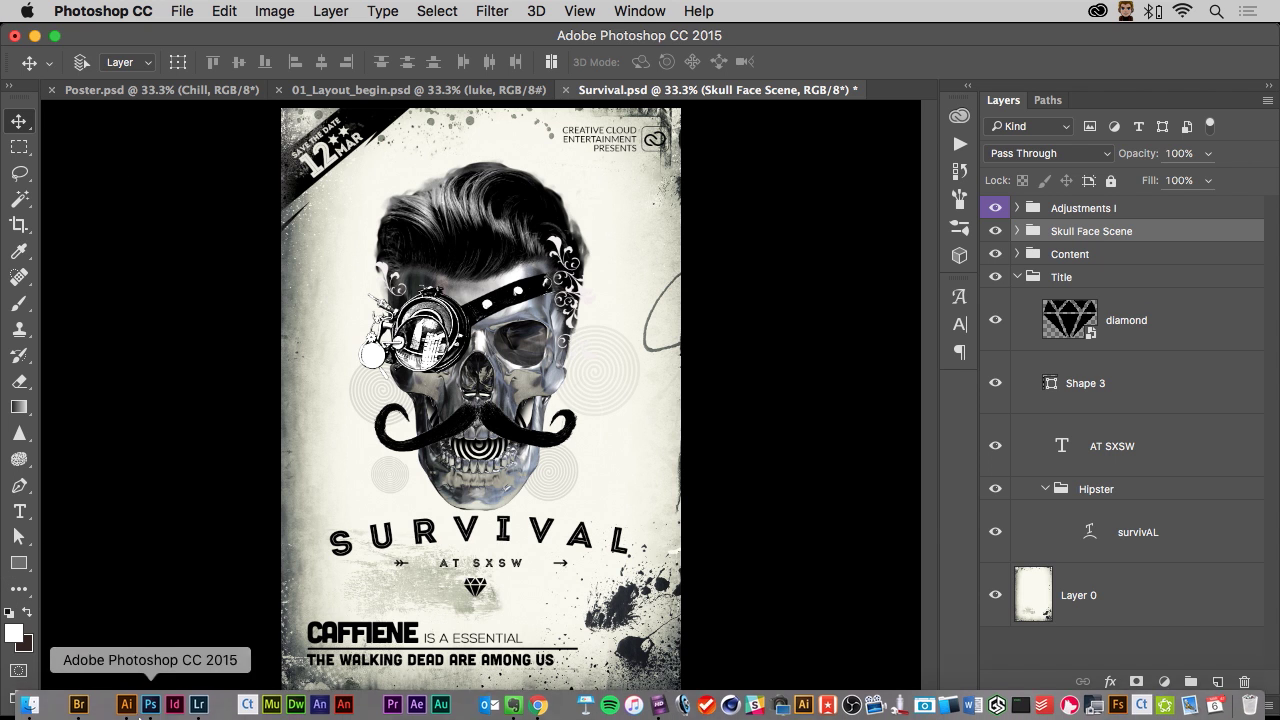
left_click(78, 704)
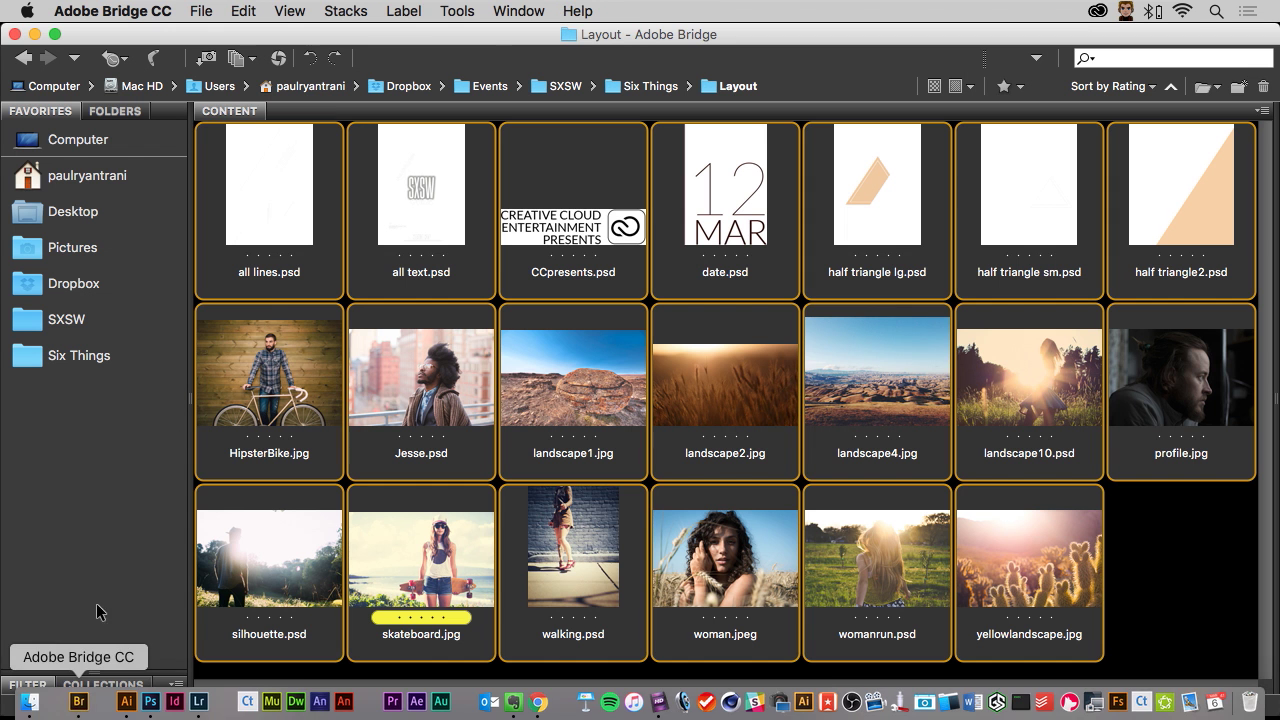
left_click(1157, 607)
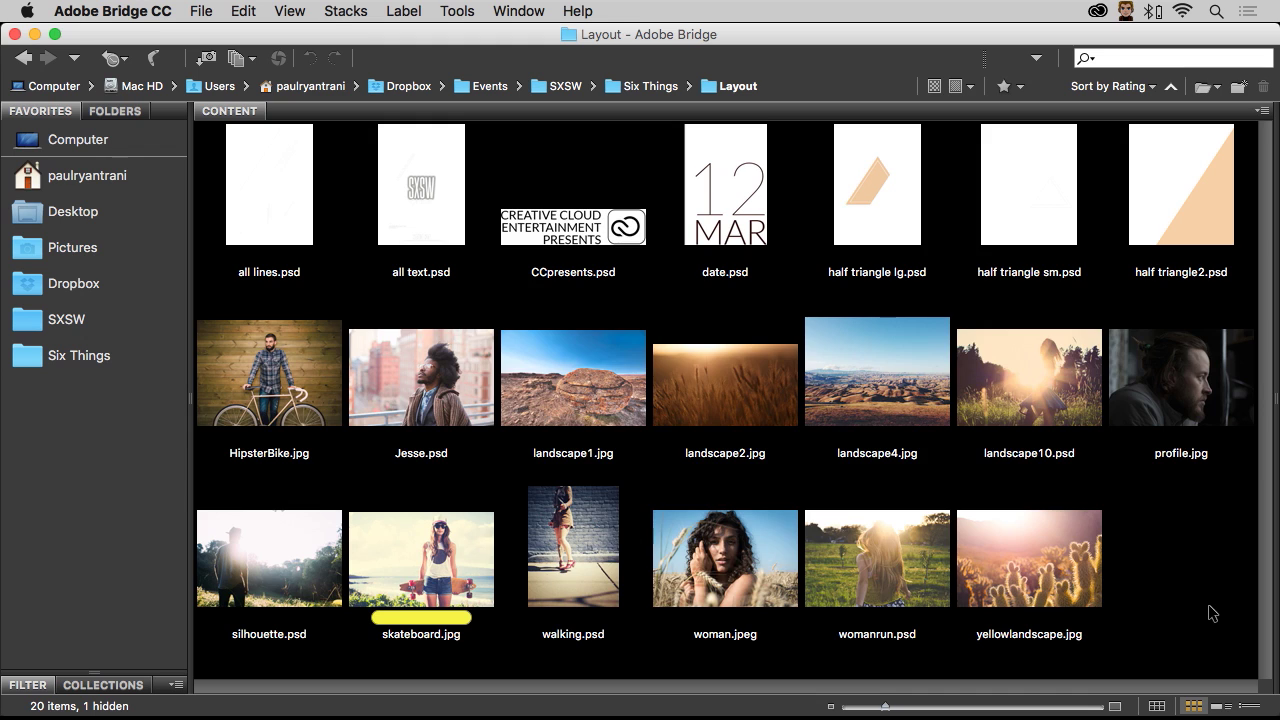
left_click_drag(1212, 610, 213, 157)
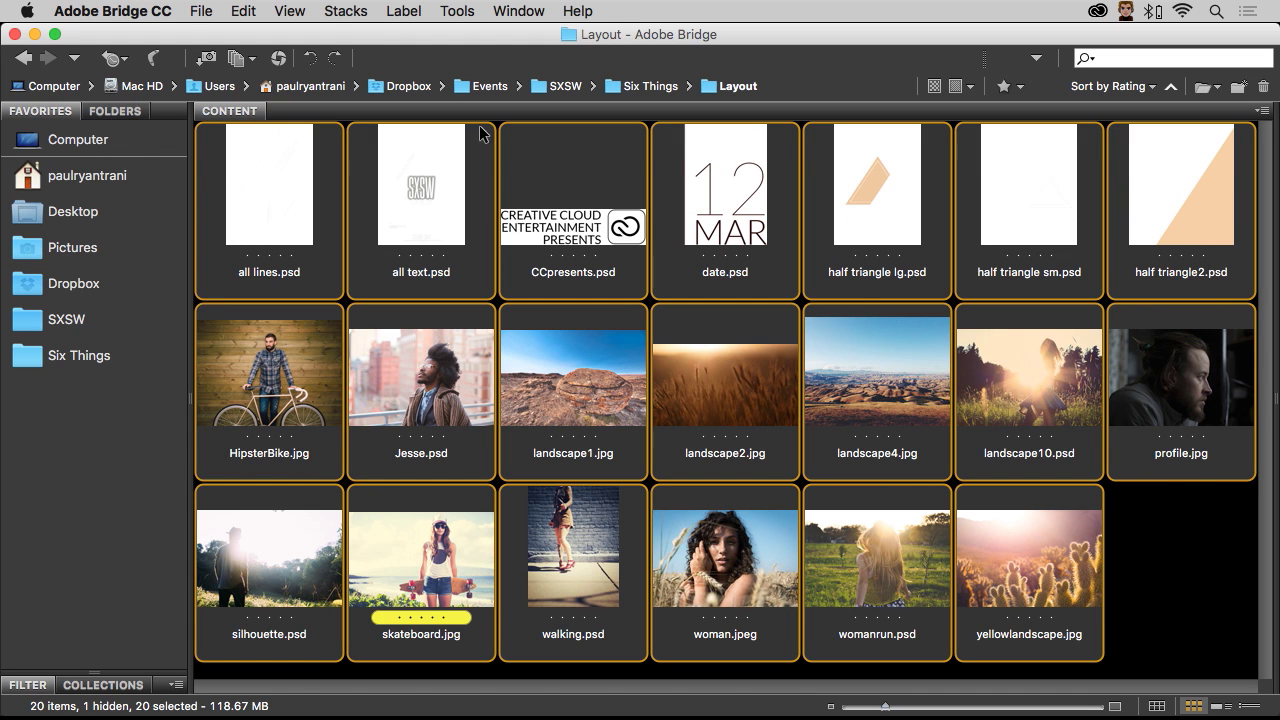
left_click(406, 14)
mouse_move(457, 12)
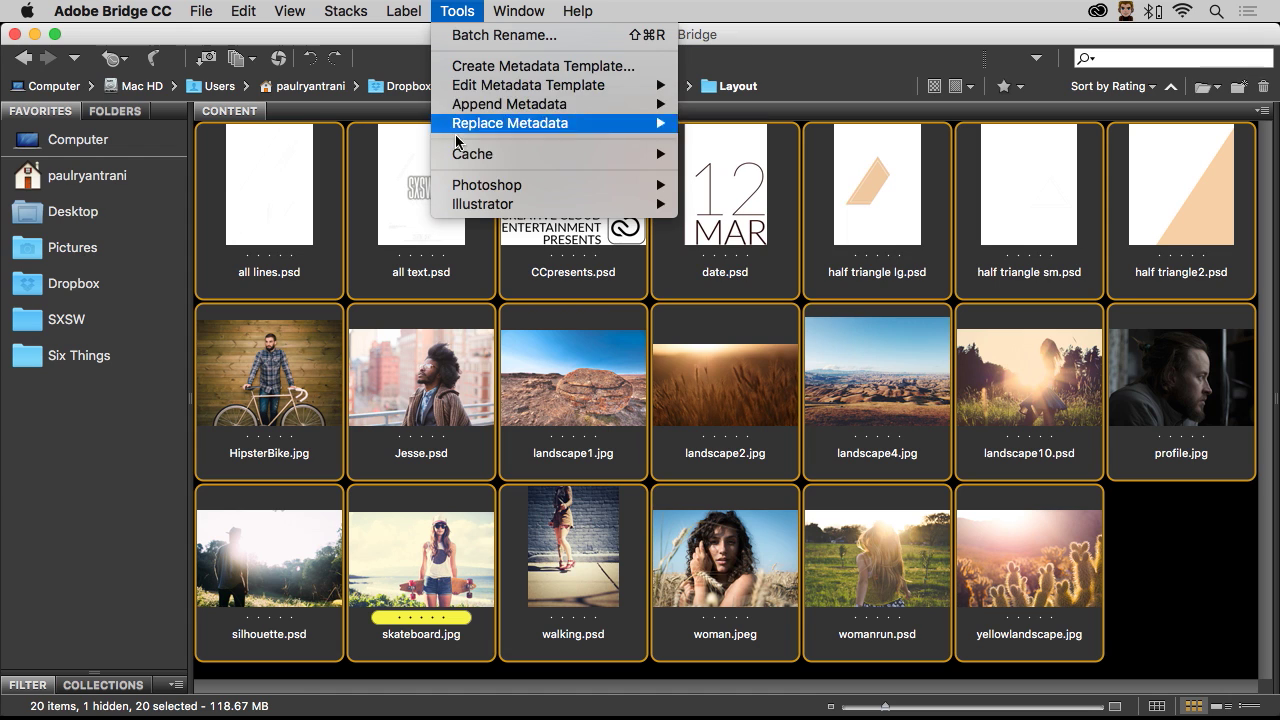
mouse_move(460, 195)
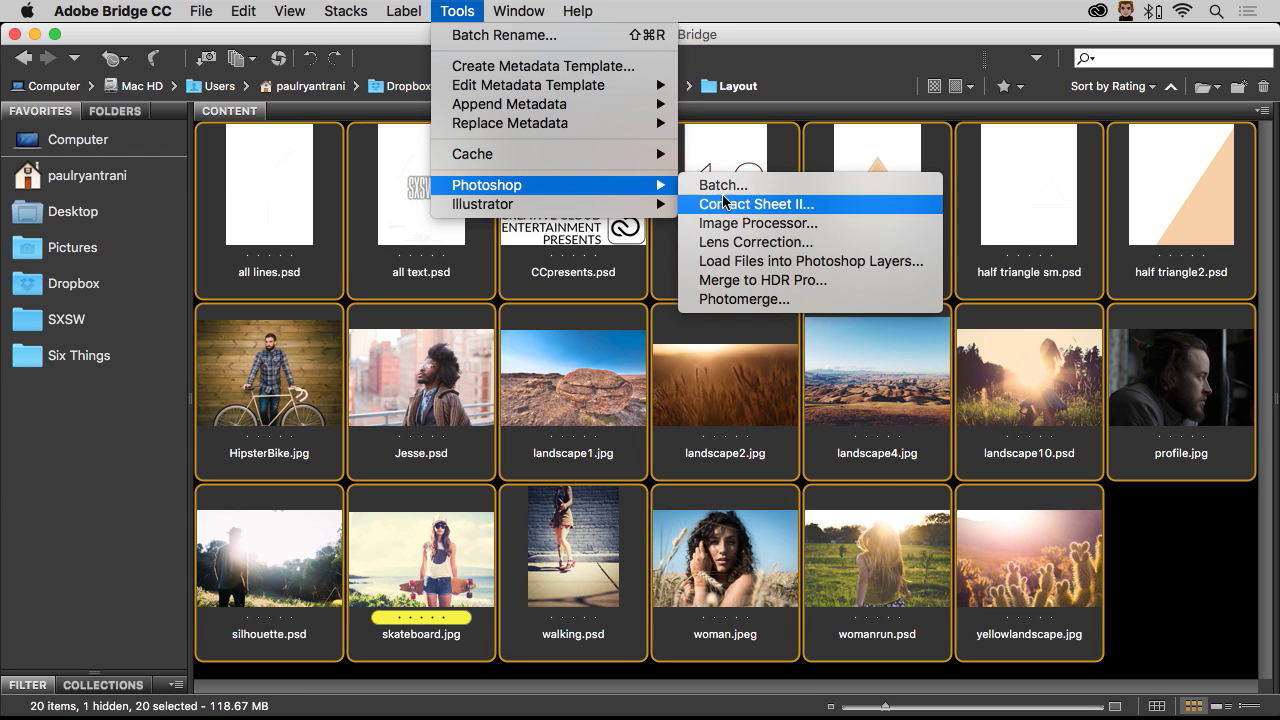
left_click(903, 263)
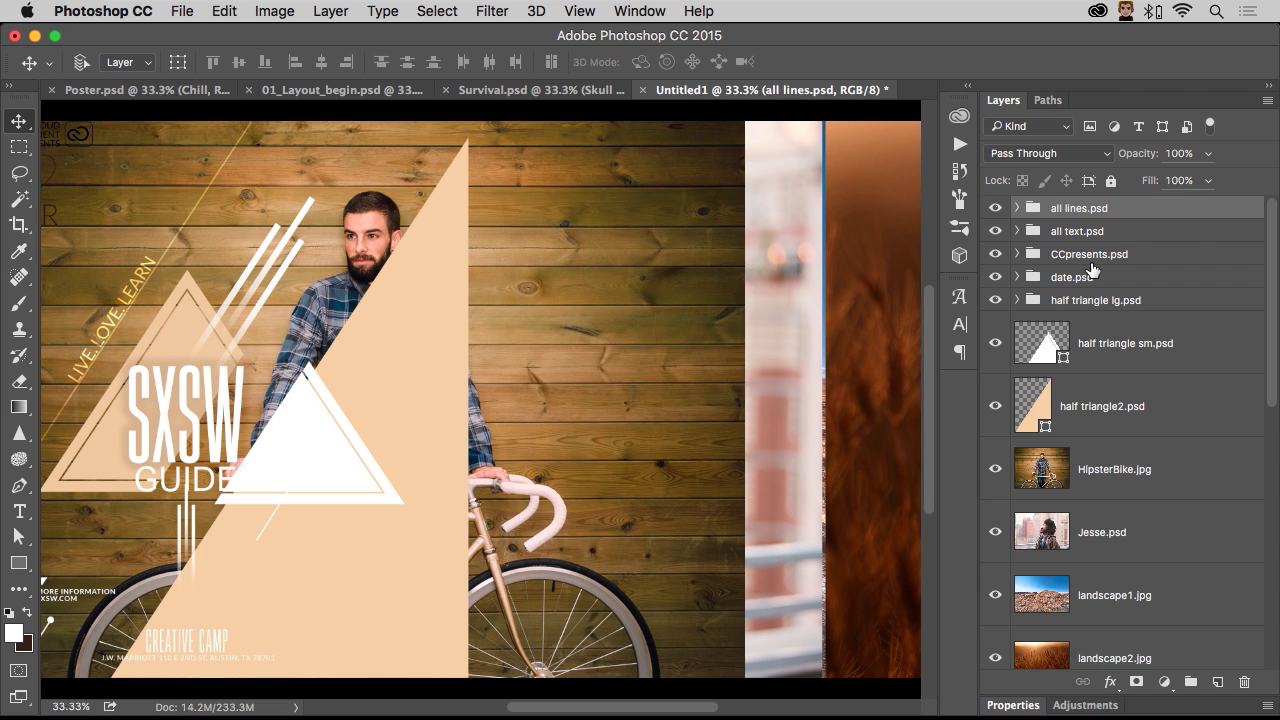
Shift the CCpresents logo 826 px and the 12 MAR date right, then hide lines, text, logo and date groups.
key("alt+[")
key("alt+[")
left_click_drag(177, 214, 435, 229)
left_click(1062, 284)
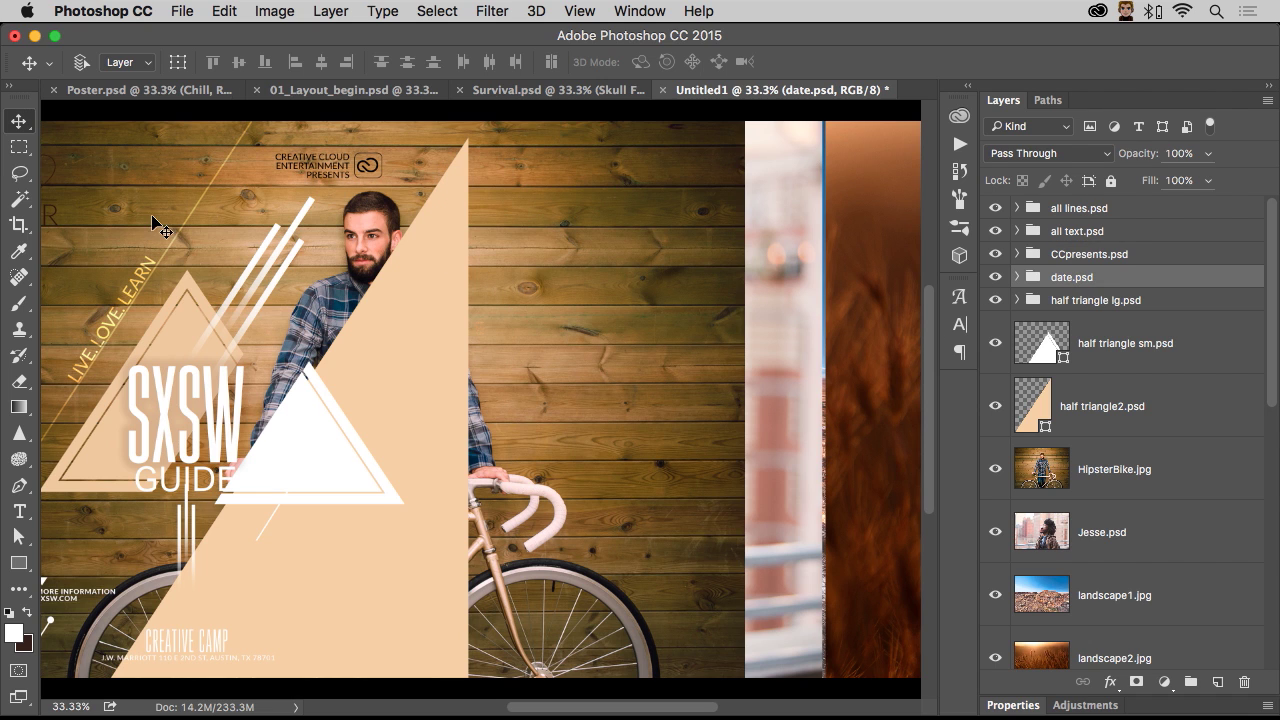
mouse_move(145, 226)
left_mouse_down()
mouse_move(235, 226)
mouse_move(167, 230)
left_mouse_up()
scroll(231, 228, "left", 5)
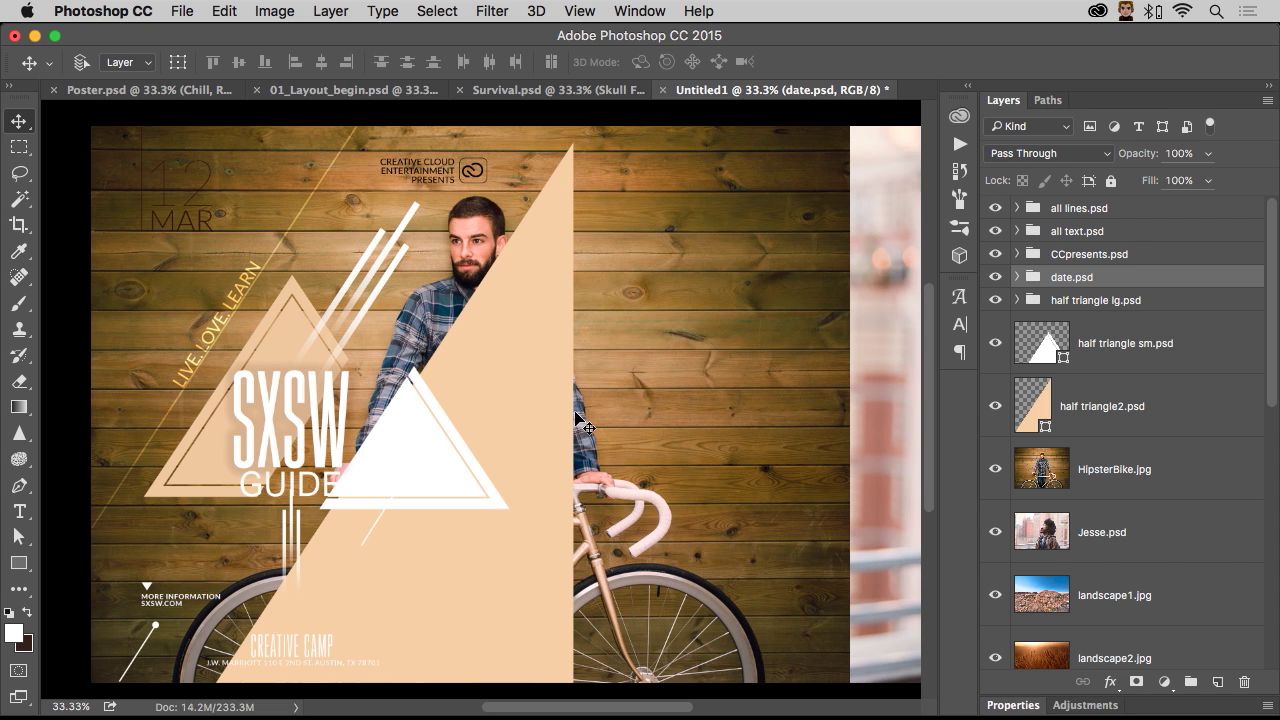
left_click_drag(995, 208, 995, 283)
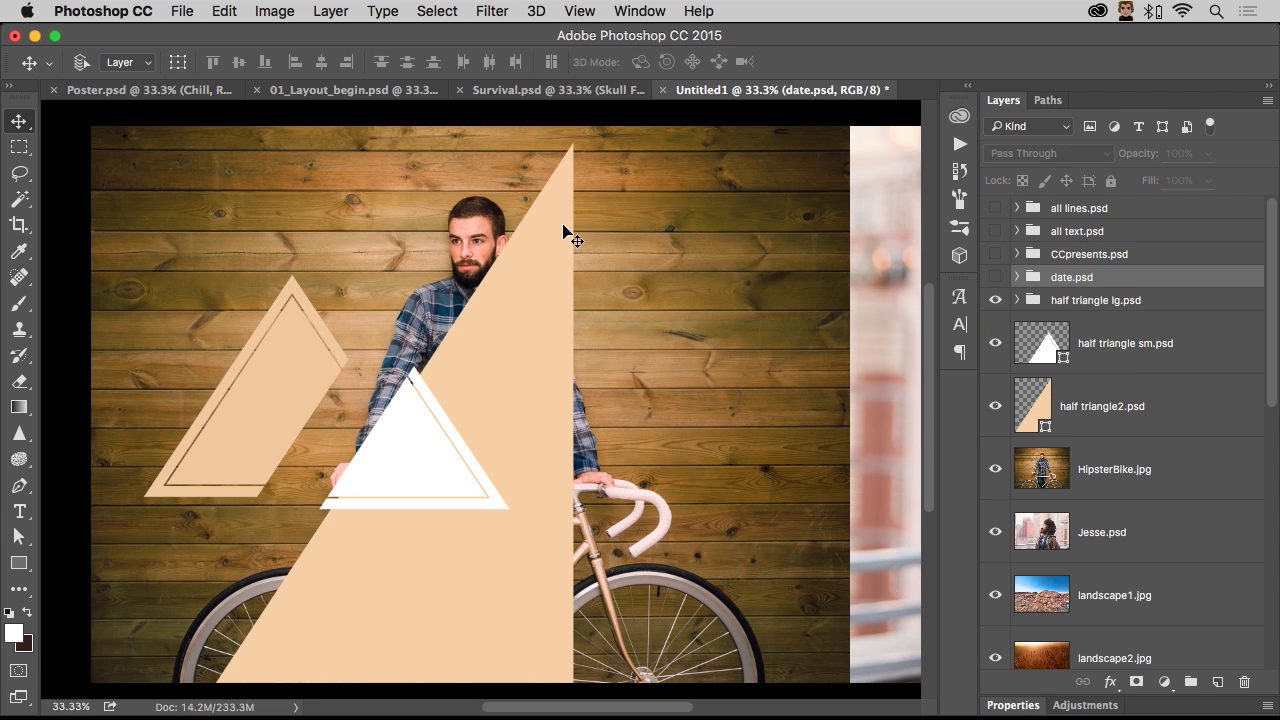
Crop the Untitled1 canvas to about 1540 px wide by pulling in its right edge.
scroll(562, 229, "right", 5)
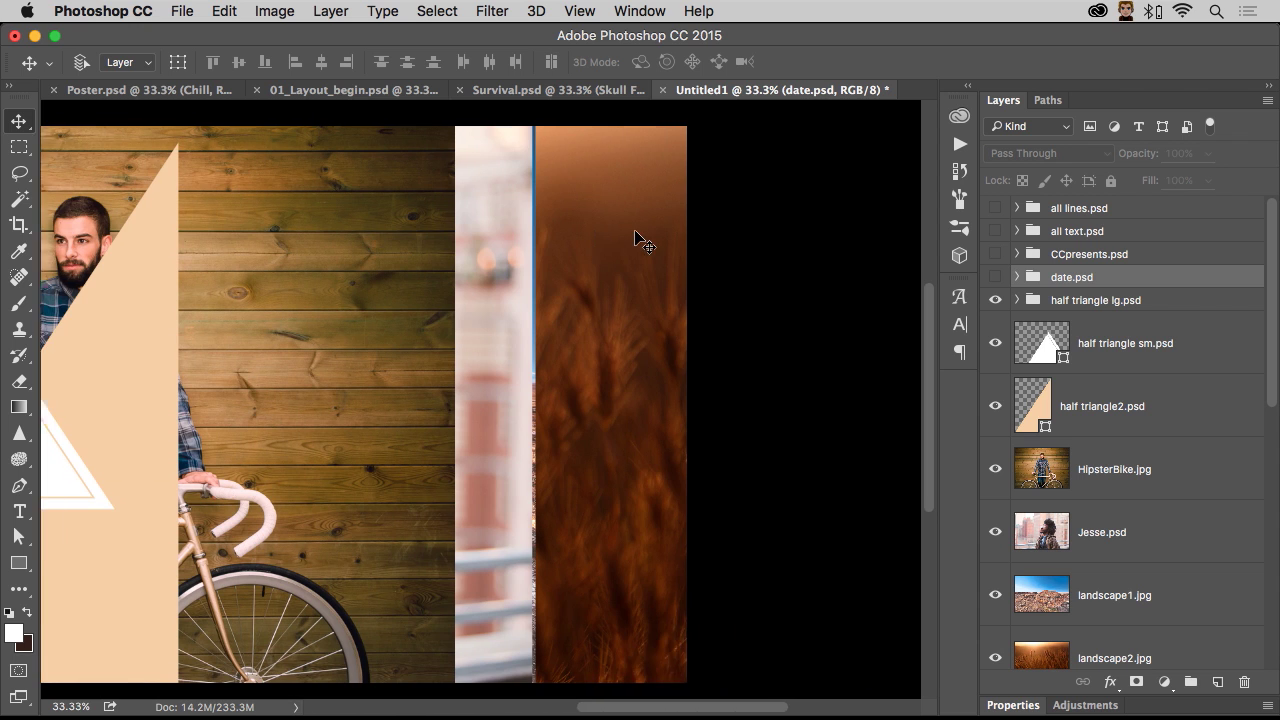
scroll(638, 244, "left", 6)
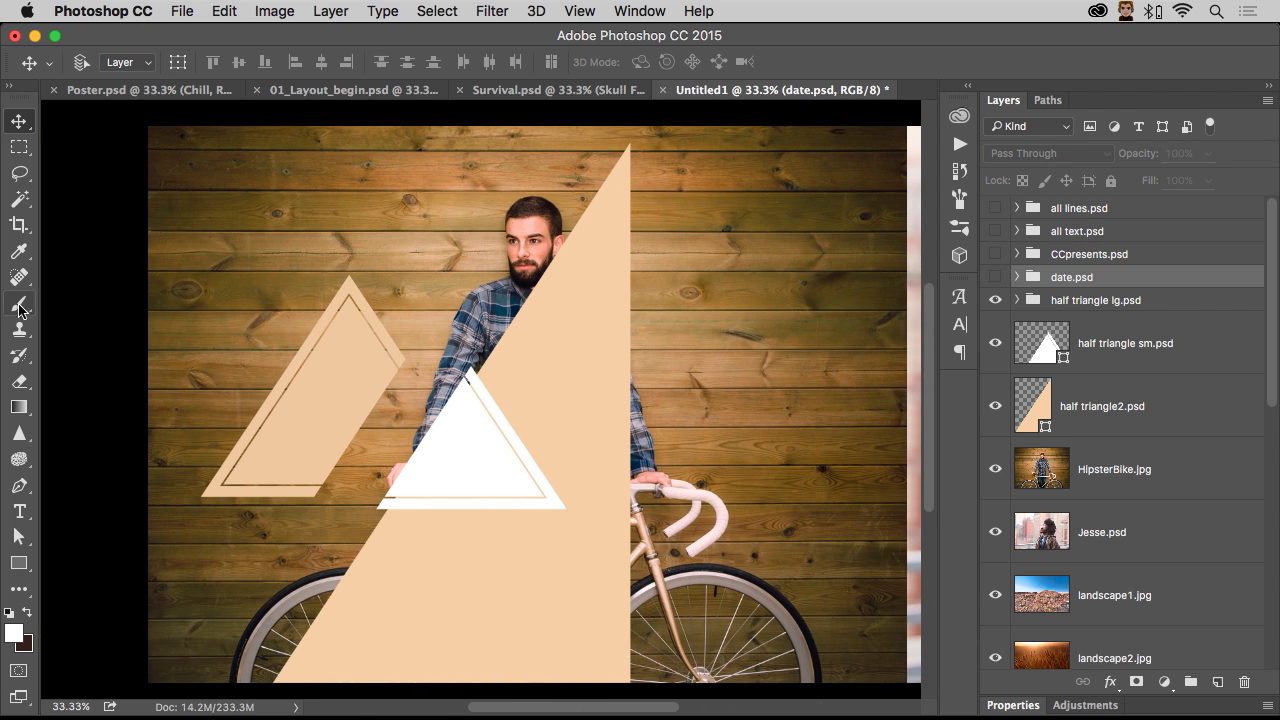
left_click(18, 226)
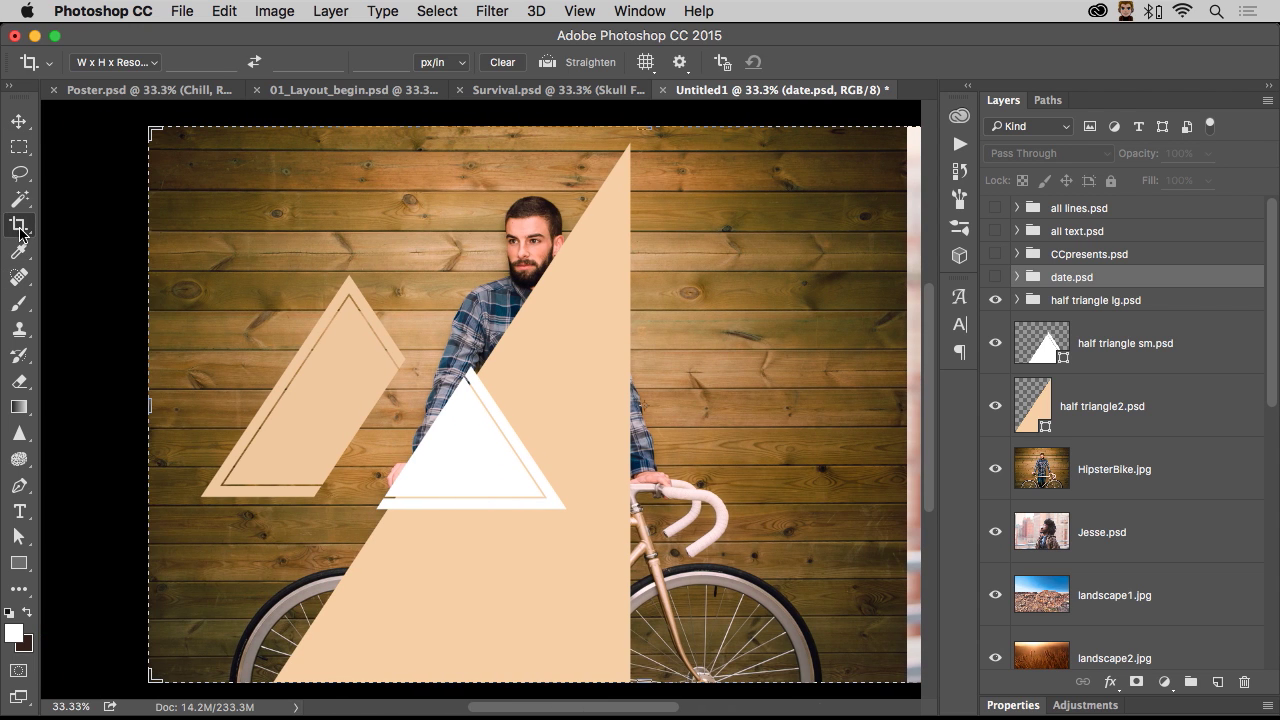
key("super+minus")
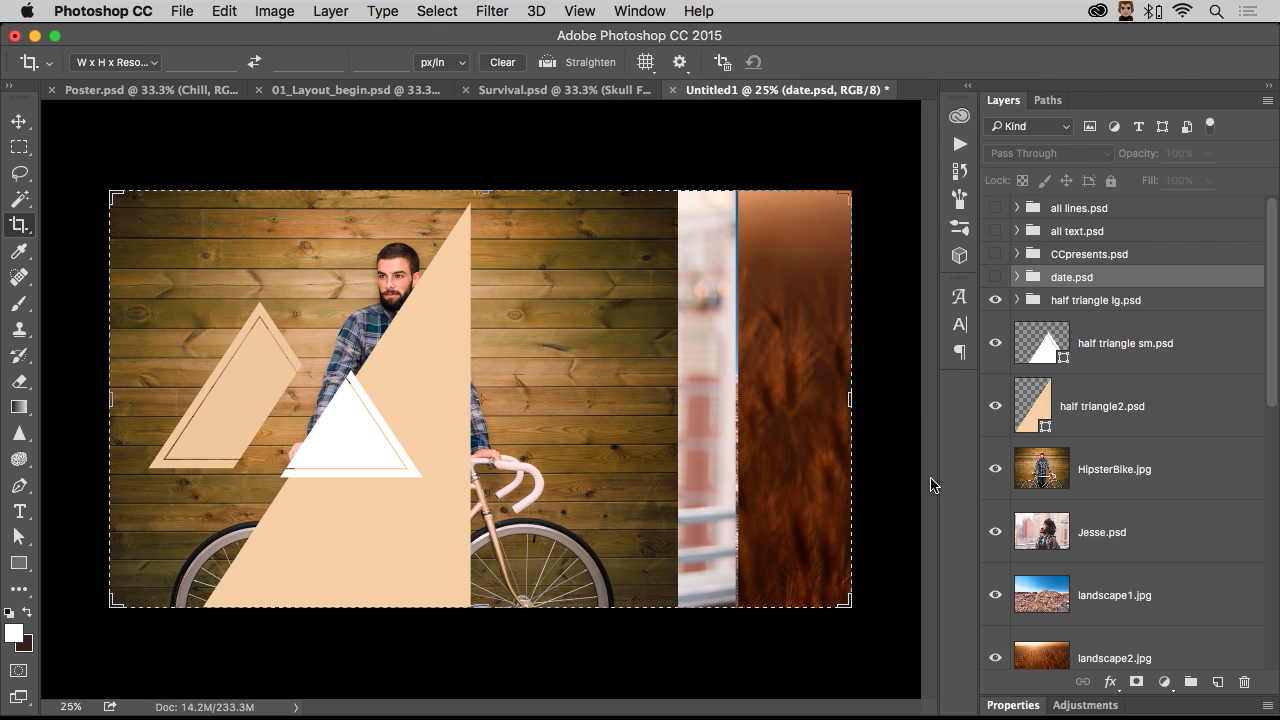
left_click_drag(849, 391, 627, 393)
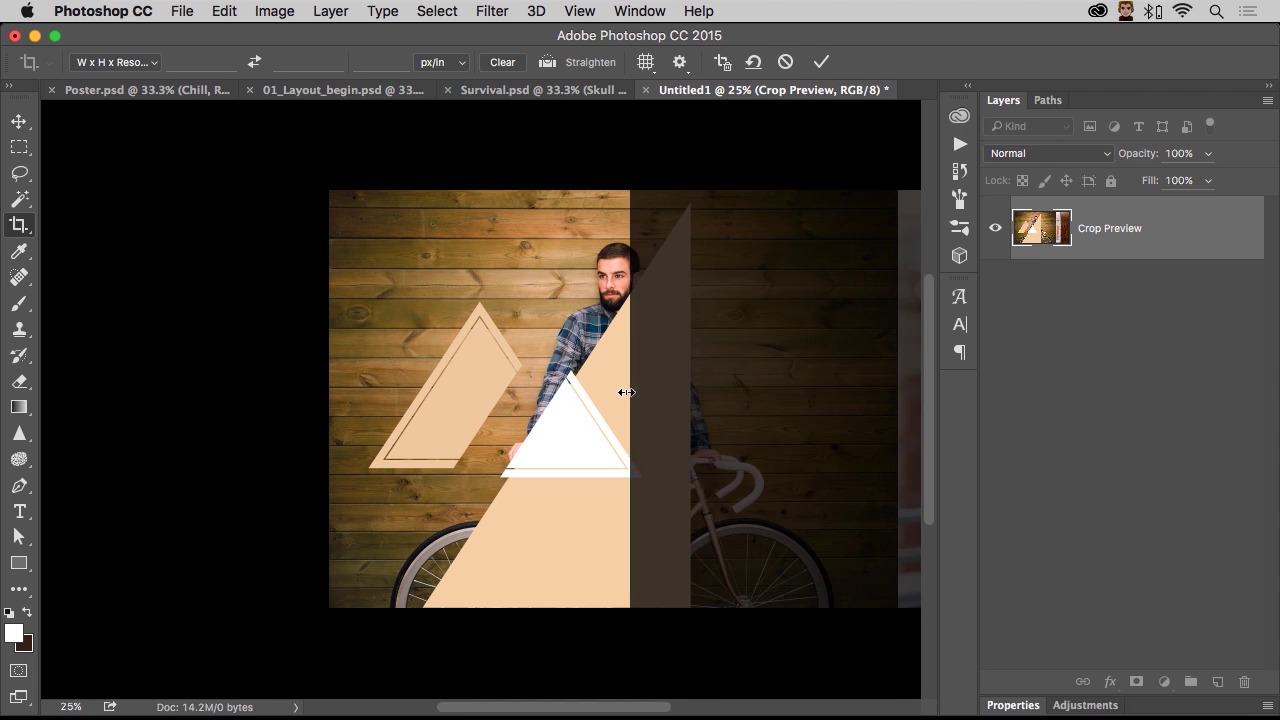
key("Return")
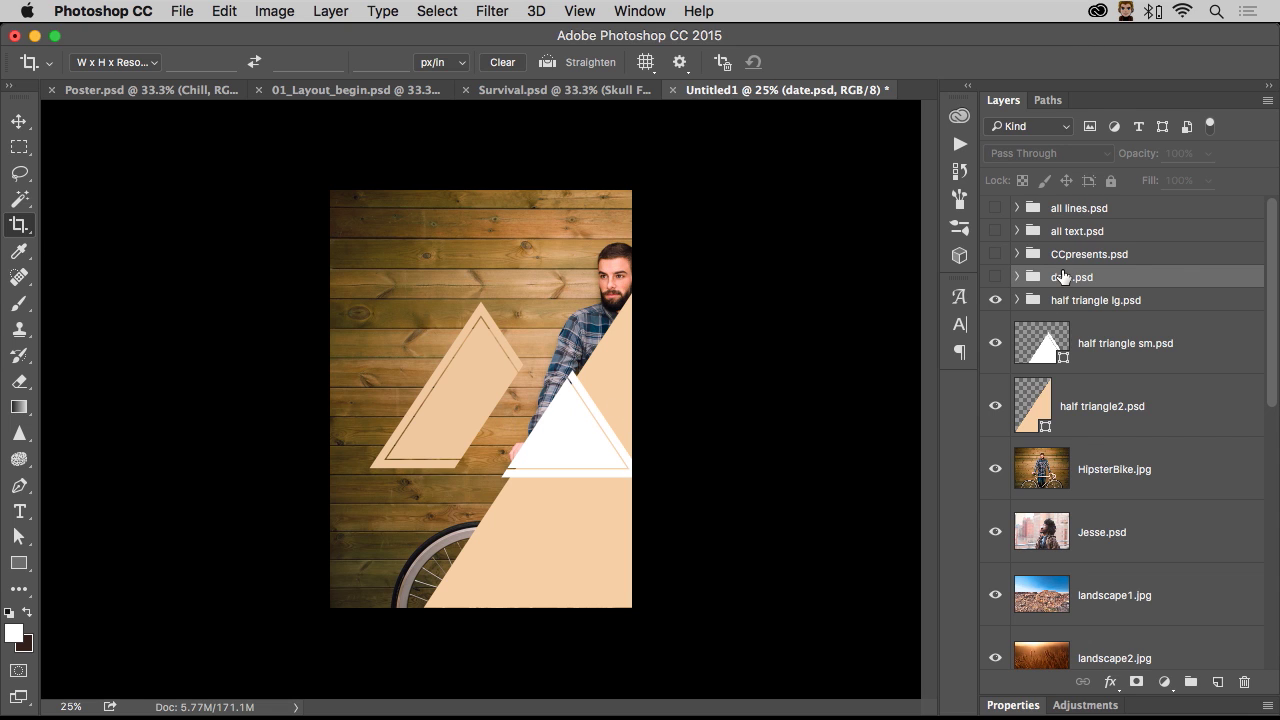
Slide the HipsterBike.jpg photo left to centre the man.
left_click(1057, 470)
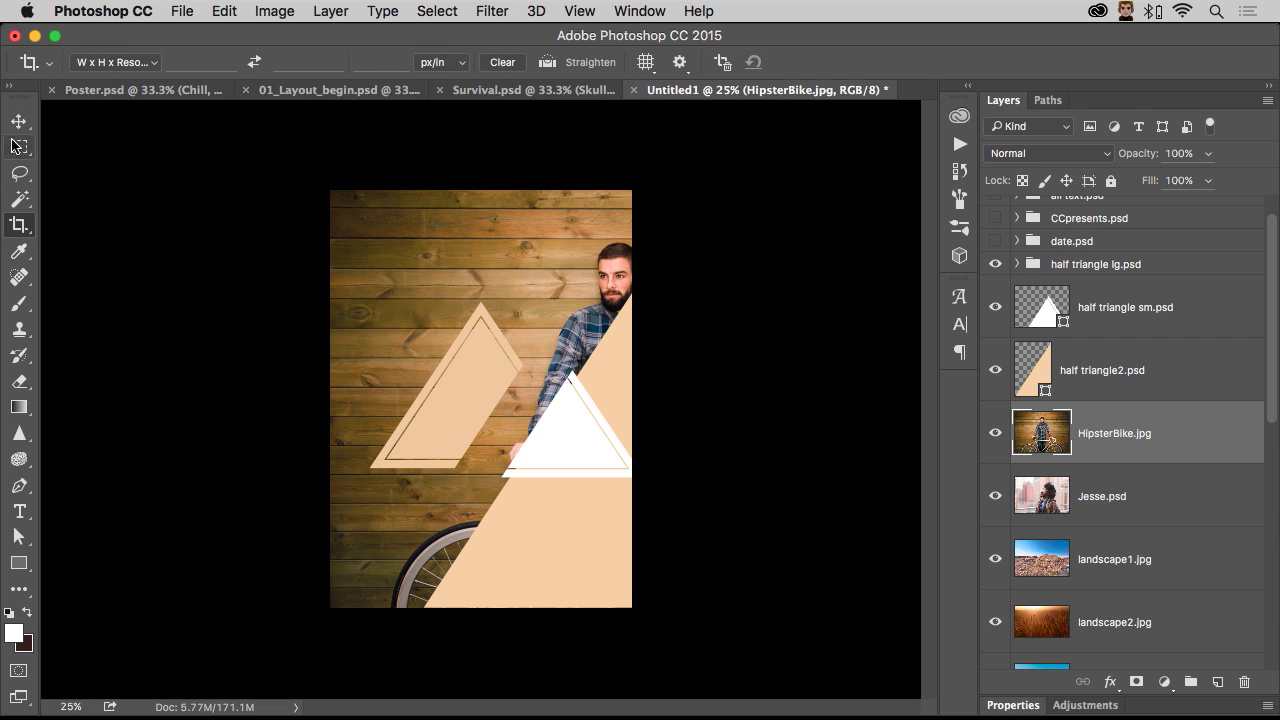
left_click(19, 121)
left_click_drag(528, 249, 446, 249)
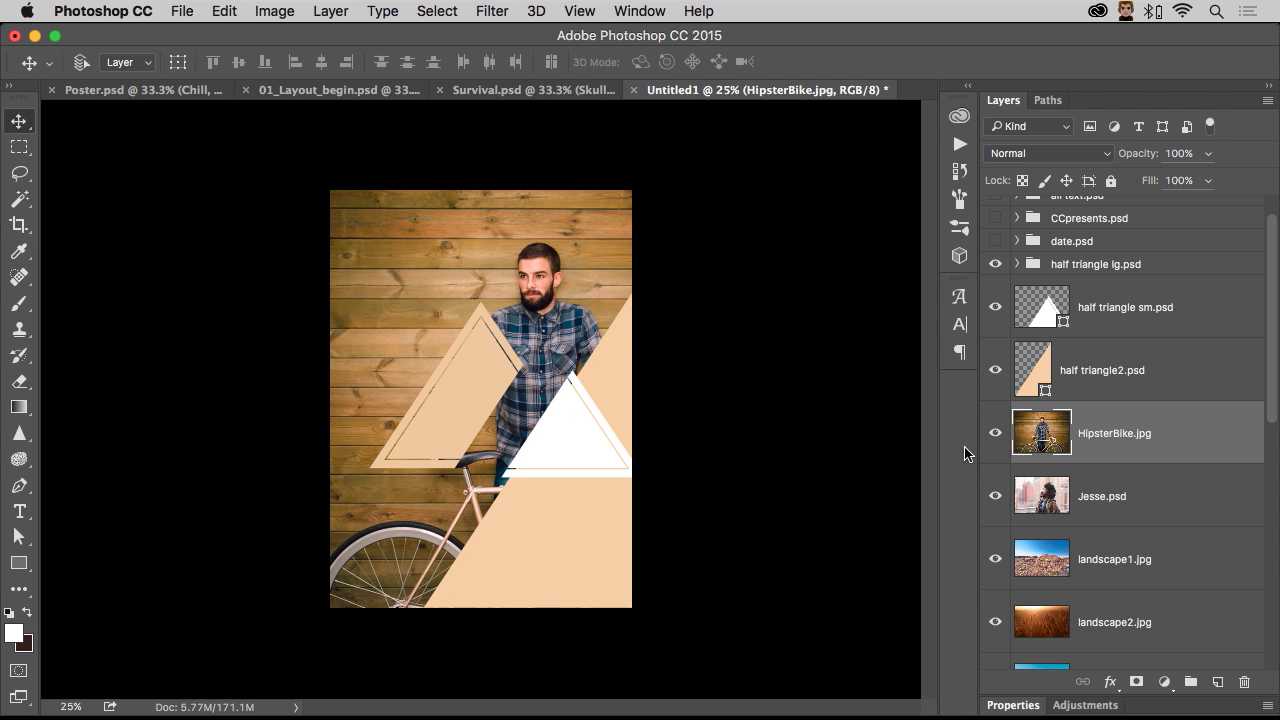
Hide HipsterBike, Jesse, landscape1 and landscape2 so landscape4 shows behind the triangles.
left_click_drag(998, 437, 994, 514)
scroll(994, 518, "down", 5)
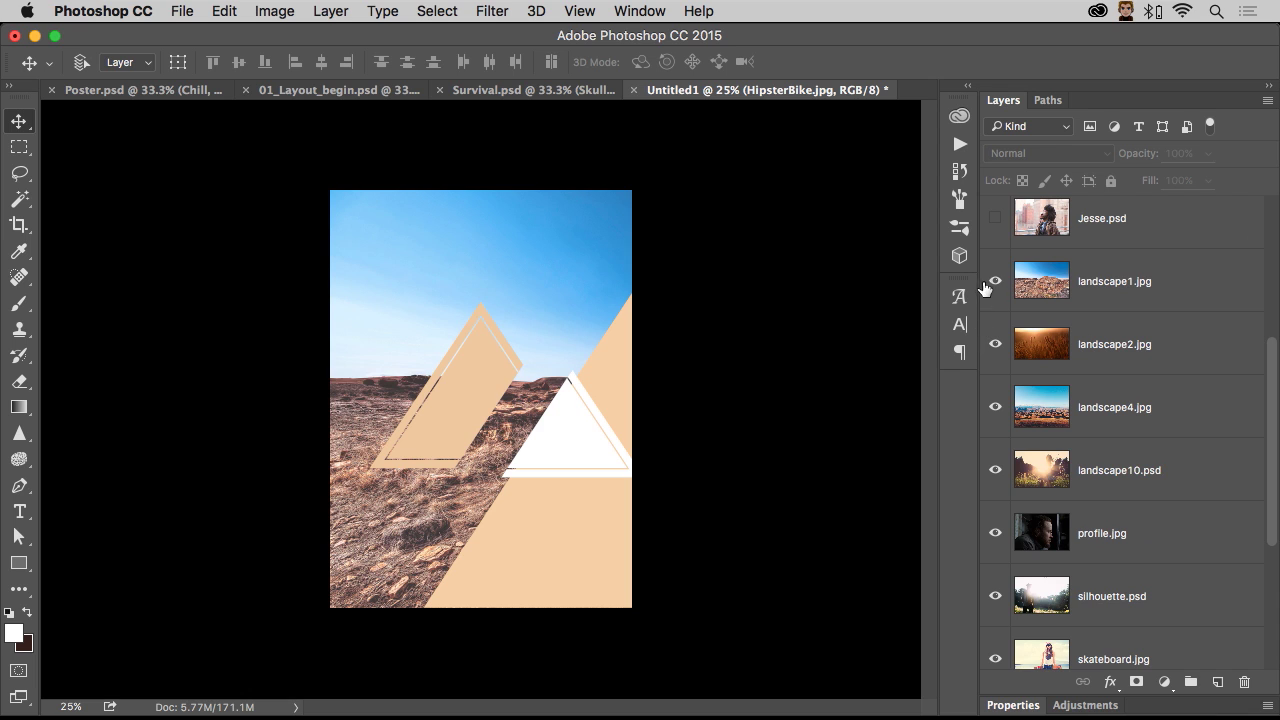
left_click_drag(990, 283, 995, 362)
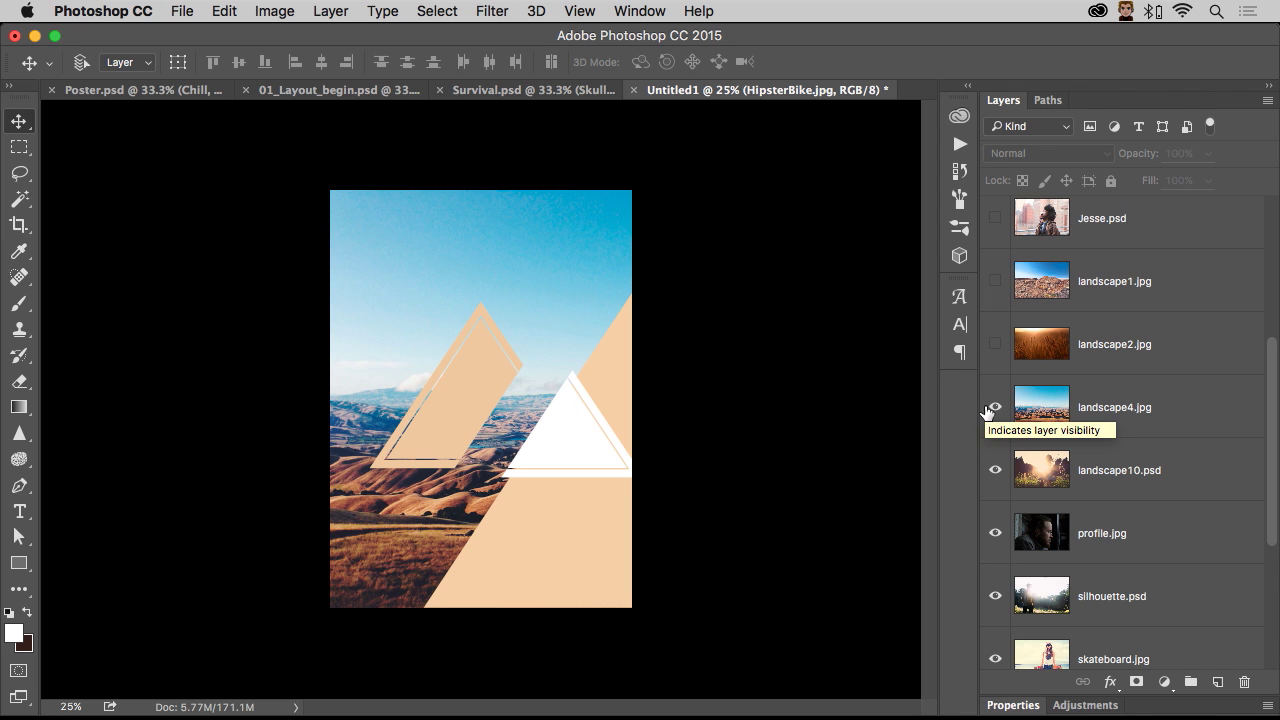
scroll(1066, 440, "up", 5)
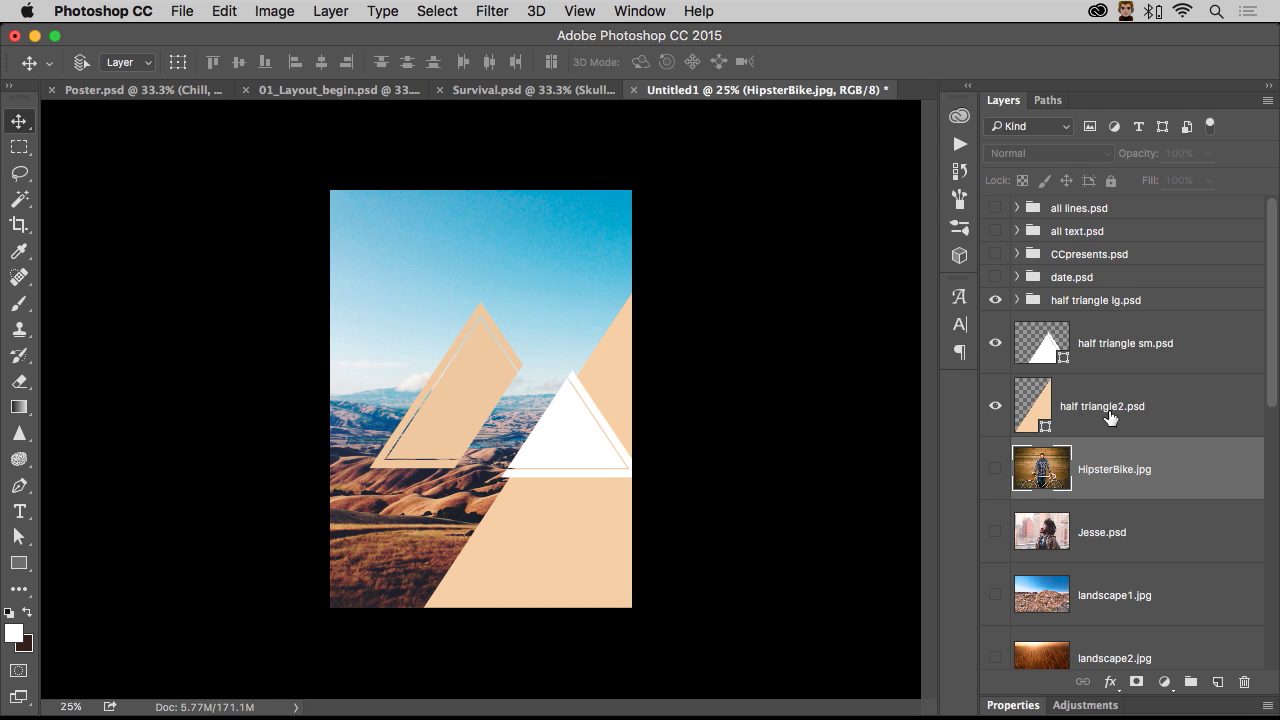
left_click(1106, 414)
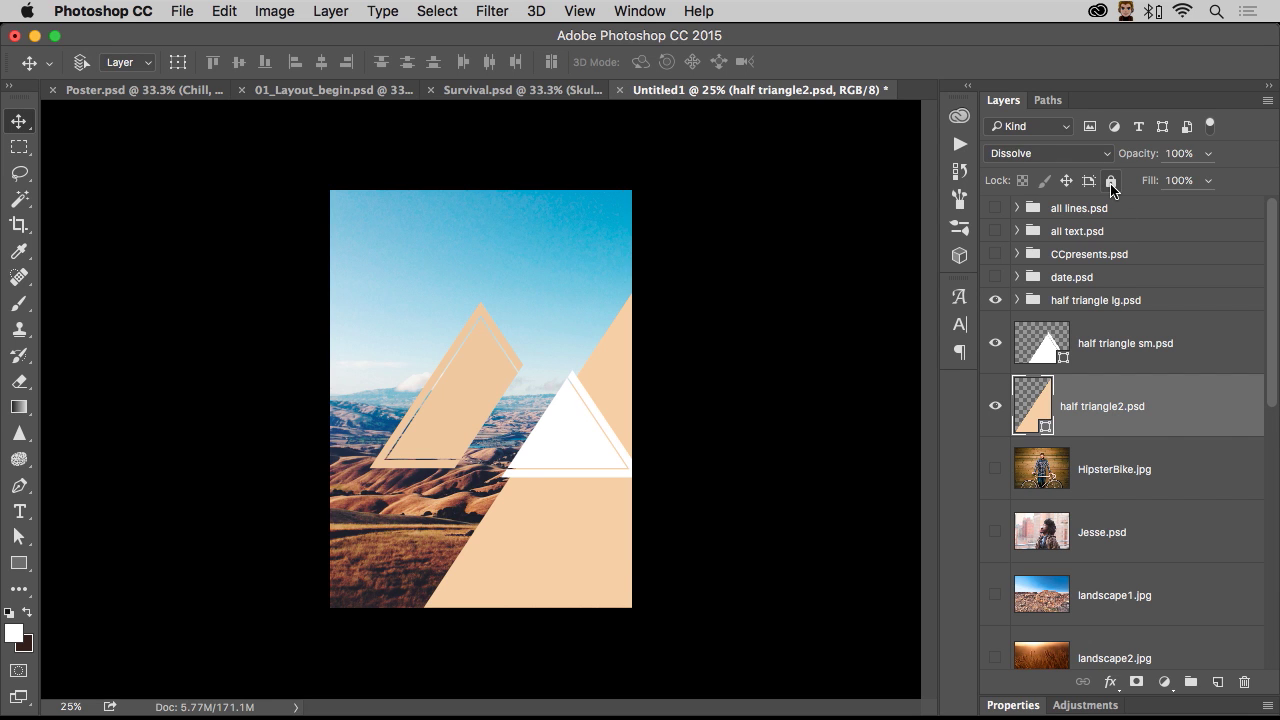
Cycle half triangle2.psd through blend modes, previewing Color Dodge and Lighten, settling on Screen.
key("shift+plus")
key("shift+plus")
key("shift+plus")
key("shift+plus")
key("shift+plus")
key("shift+plus")
key("shift+plus")
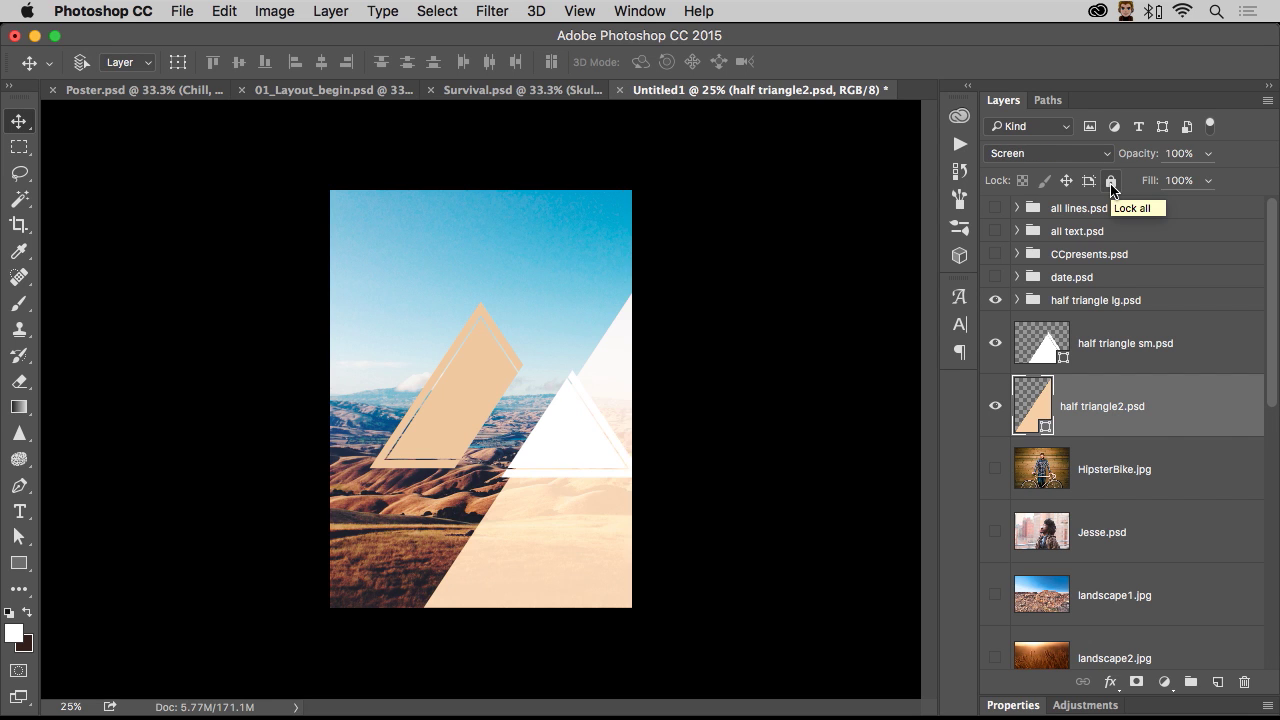
key("shift+plus")
key("shift+minus")
key("shift+minus")
key("shift+plus")
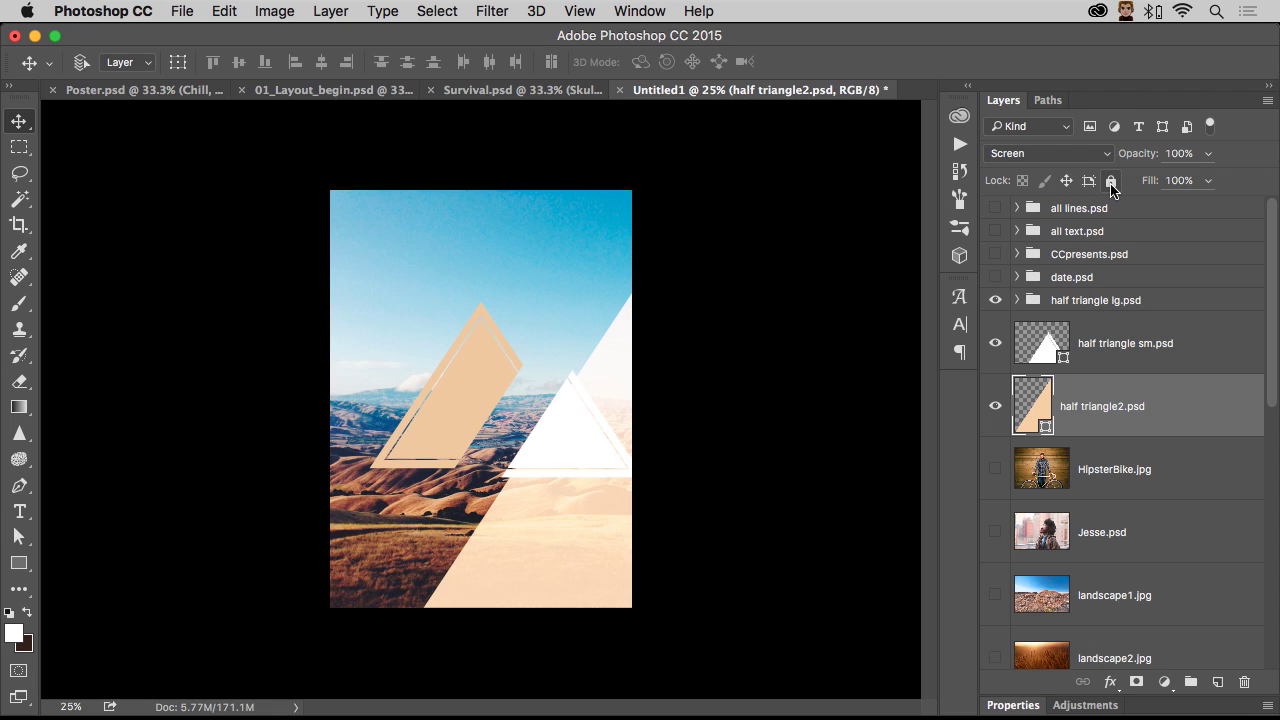
key("shift+plus")
key("shift+minus")
left_click(995, 468)
left_click(1025, 477)
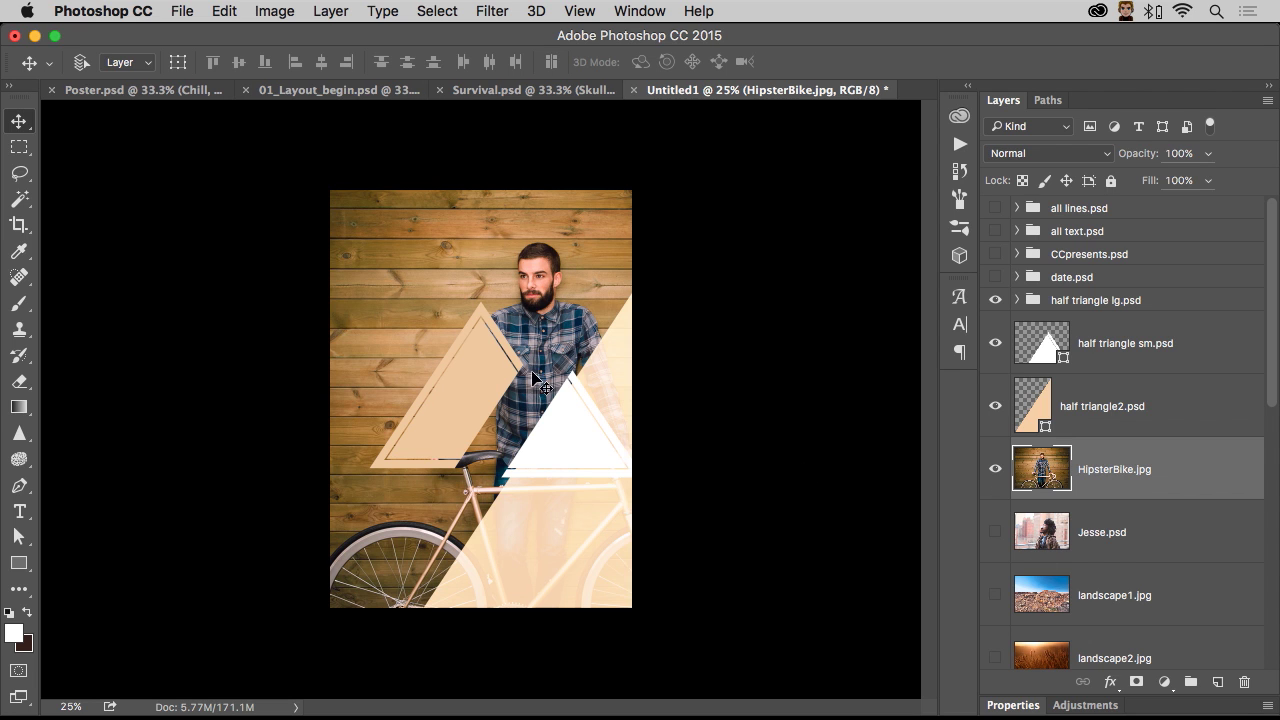
left_click(19, 147)
left_click_drag(474, 231, 596, 333)
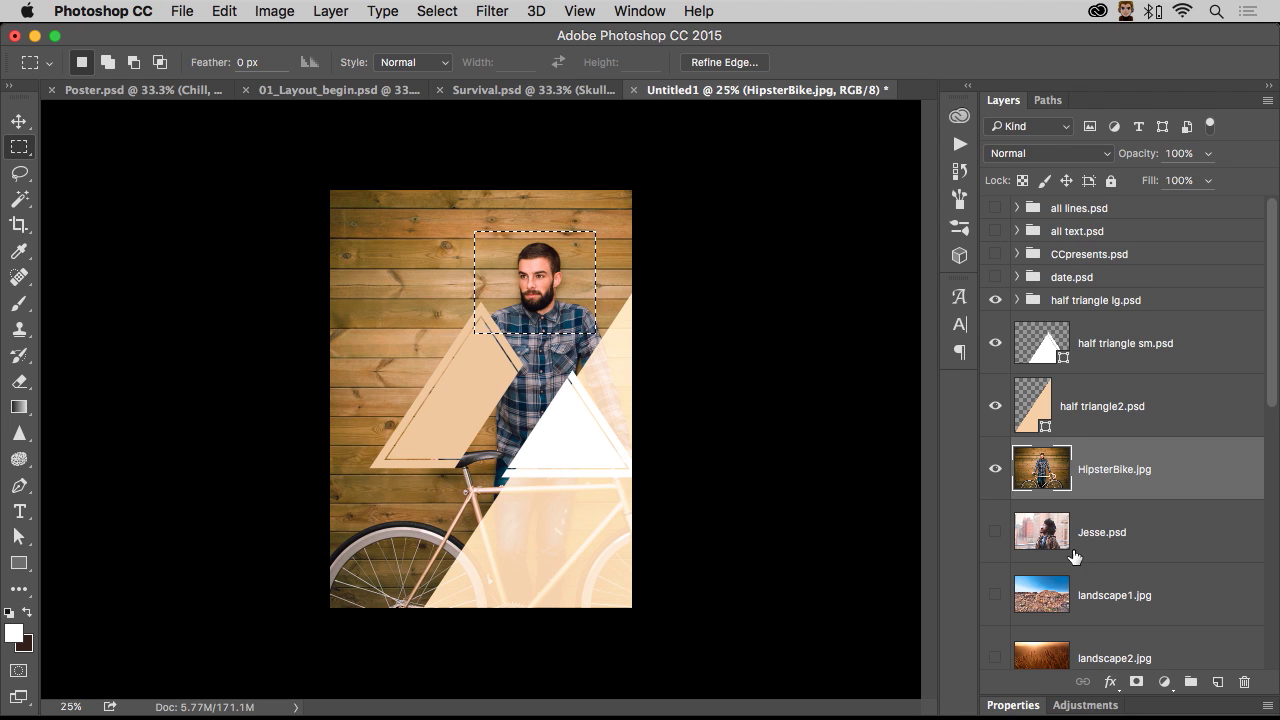
left_click(1136, 682)
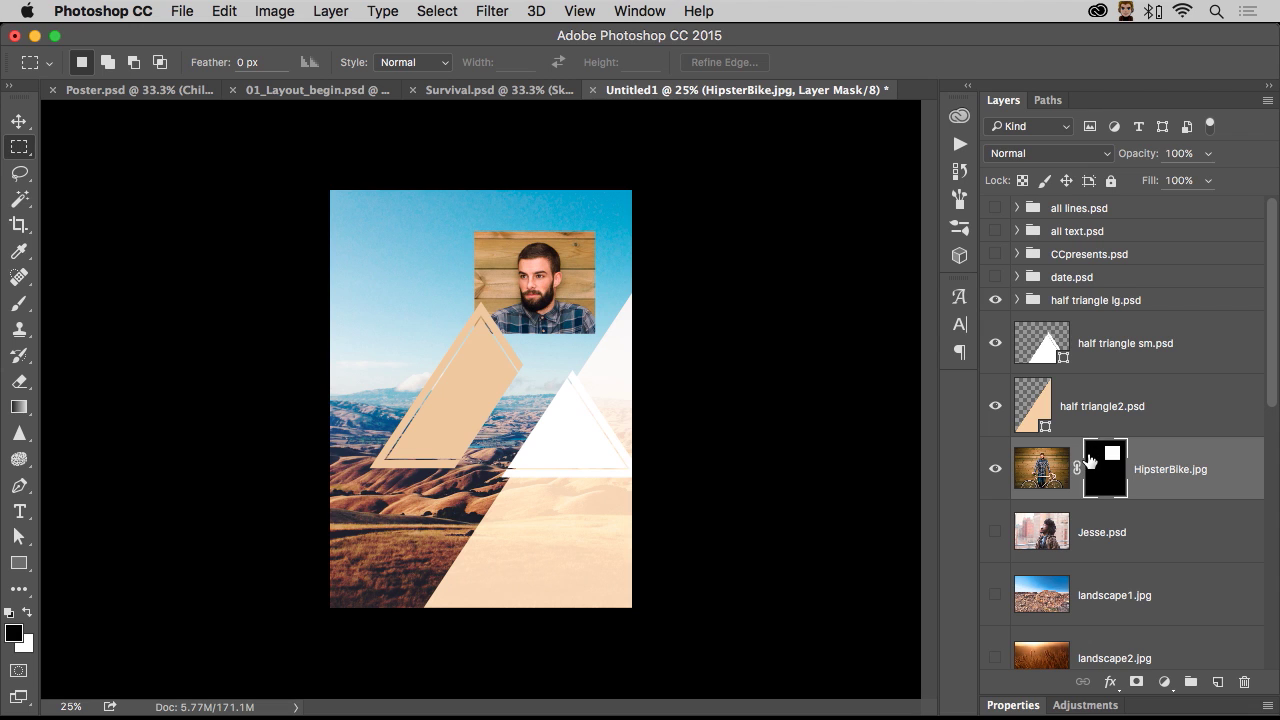
left_click(1040, 478)
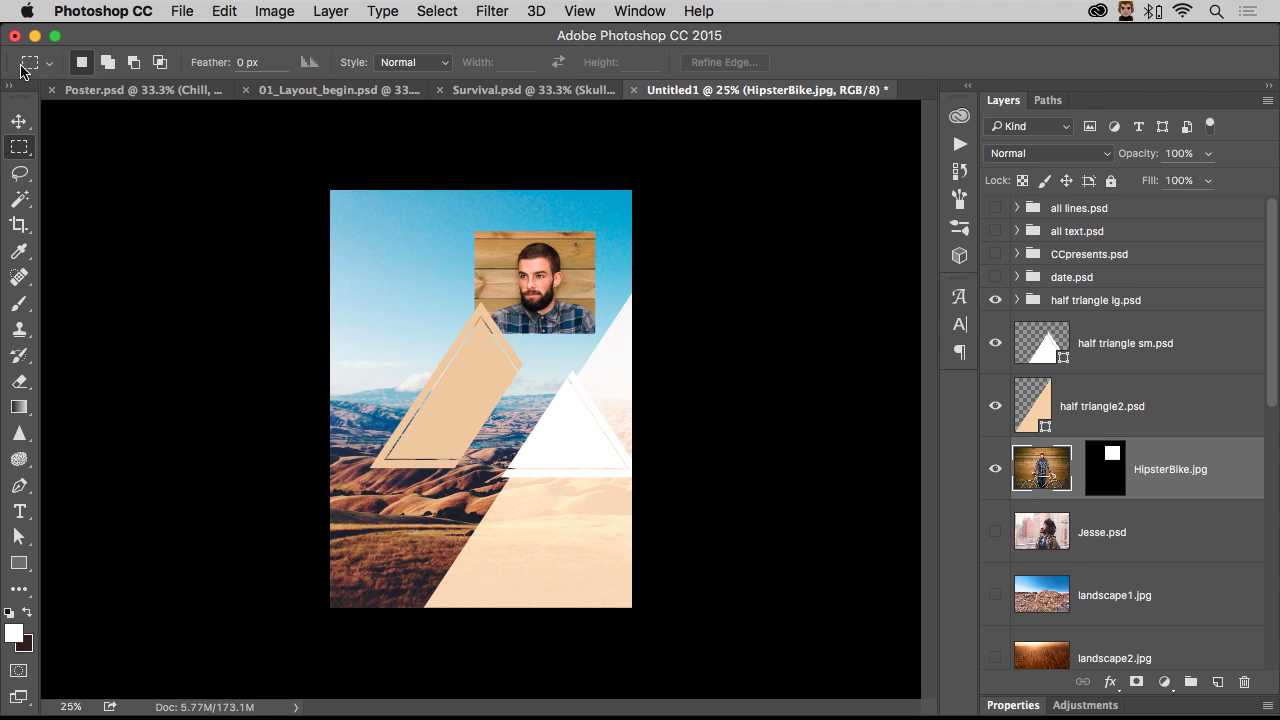
left_click(19, 121)
left_click_drag(322, 309, 343, 289)
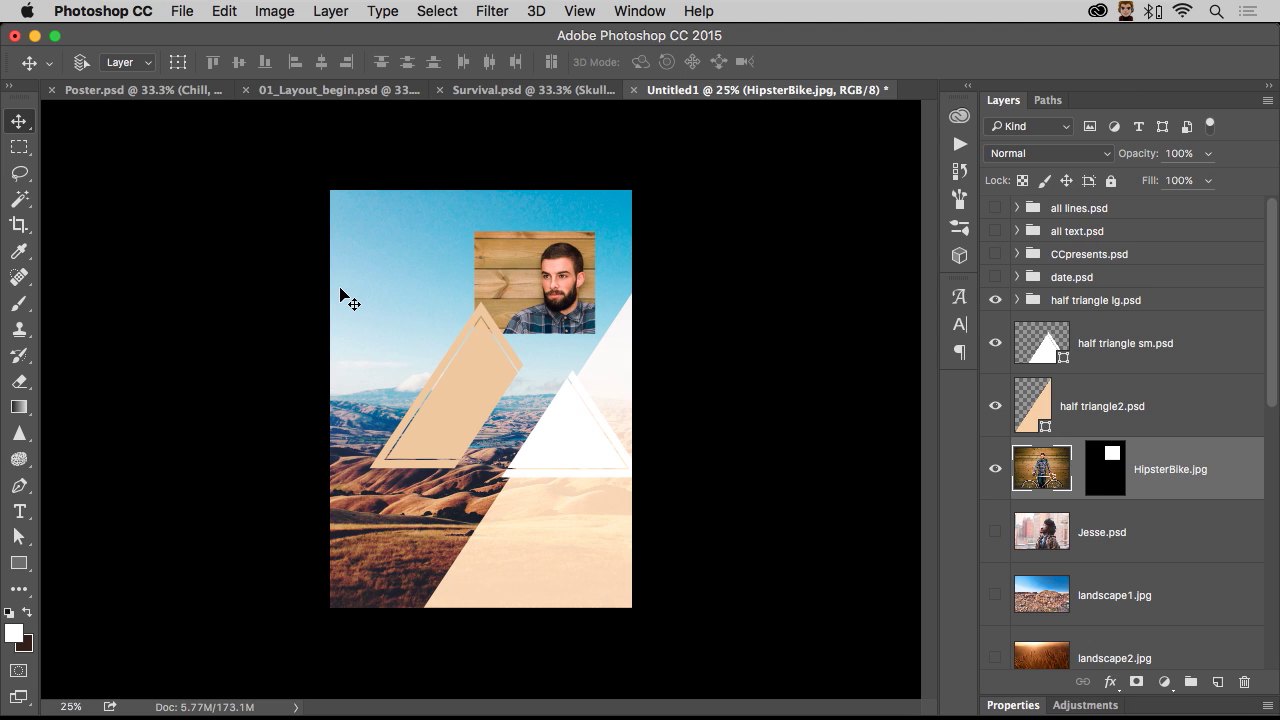
right_click(1105, 474)
left_click(1068, 506)
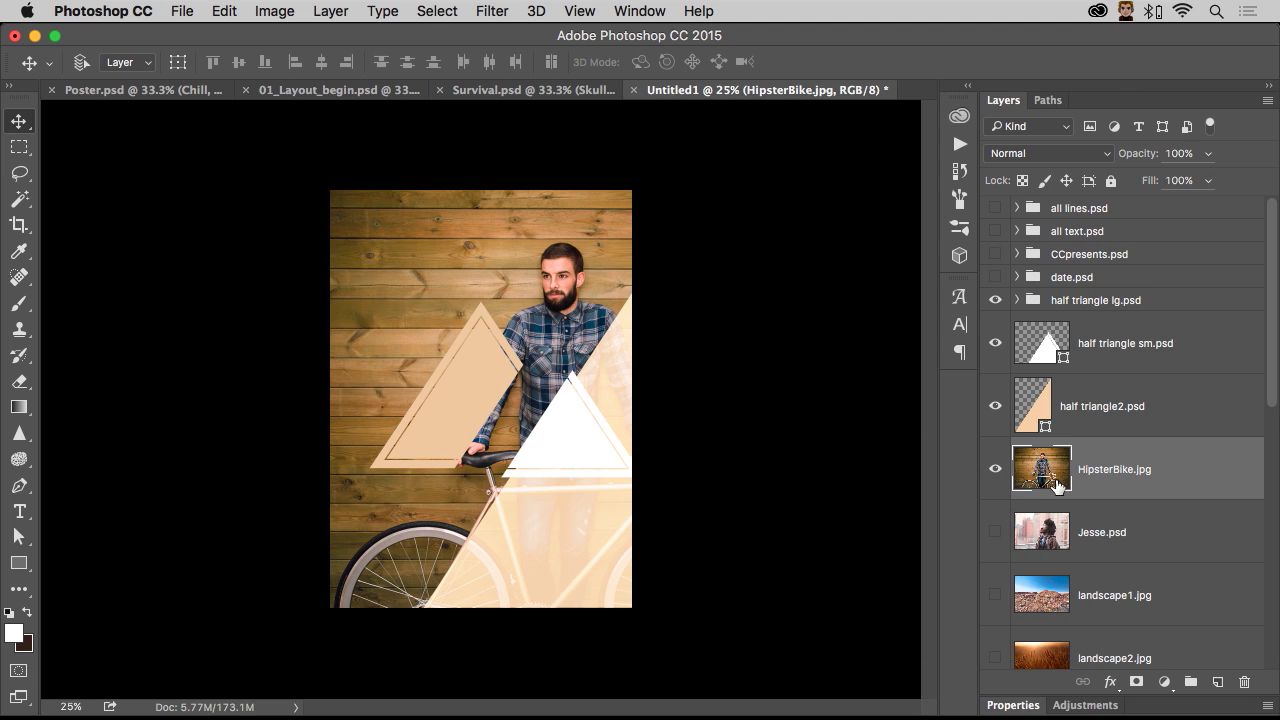
left_click(996, 470)
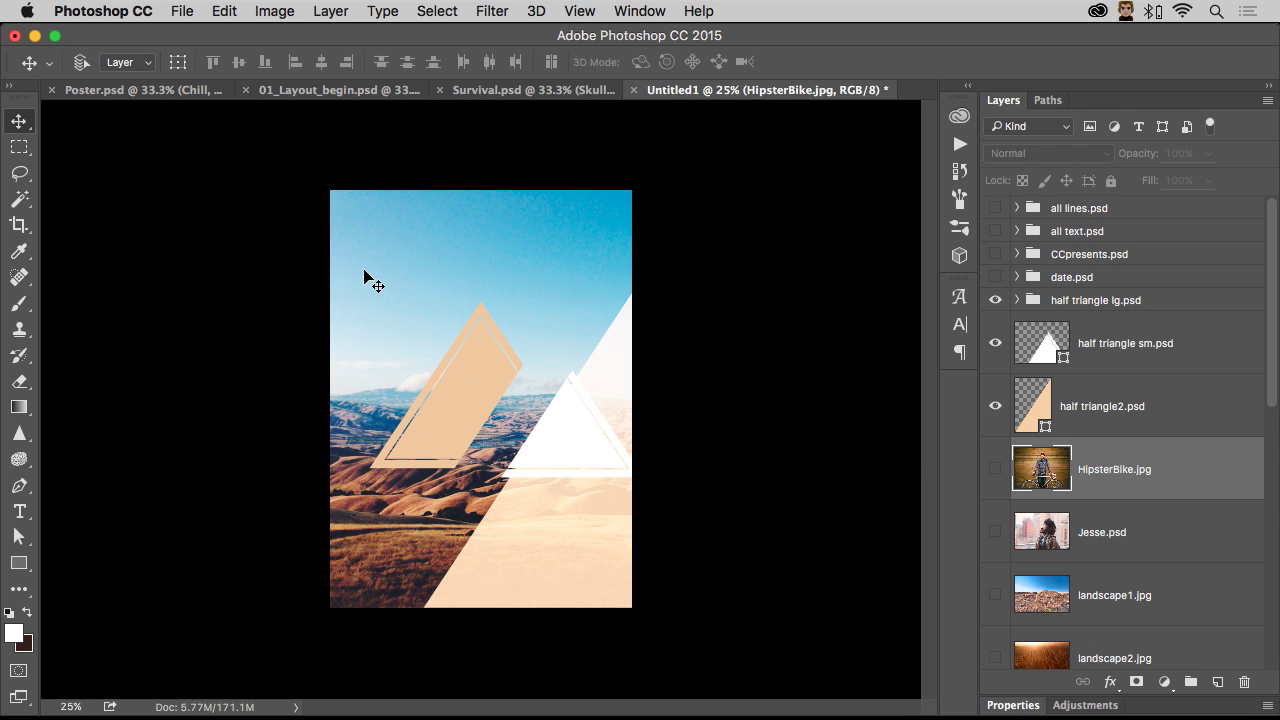
Drag the tan Shape 1 triangle upward, then undo the move.
left_click(459, 405, "super")
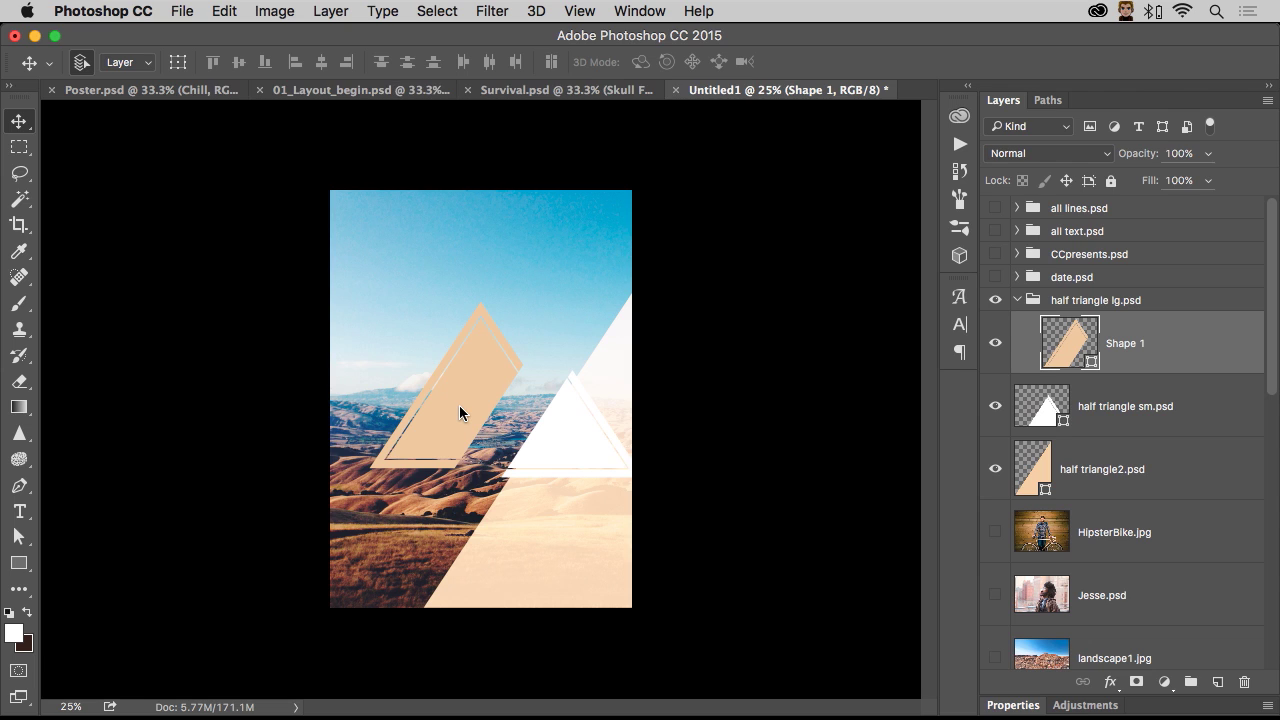
left_click_drag(560, 443, 561, 400)
key("super+z")
Nudge the white half triangle sm.psd with the arrow keys so it overlaps the tan triangle.
left_click(577, 448, "super")
key("shift+Left")
key("shift+Left")
key("shift+Left")
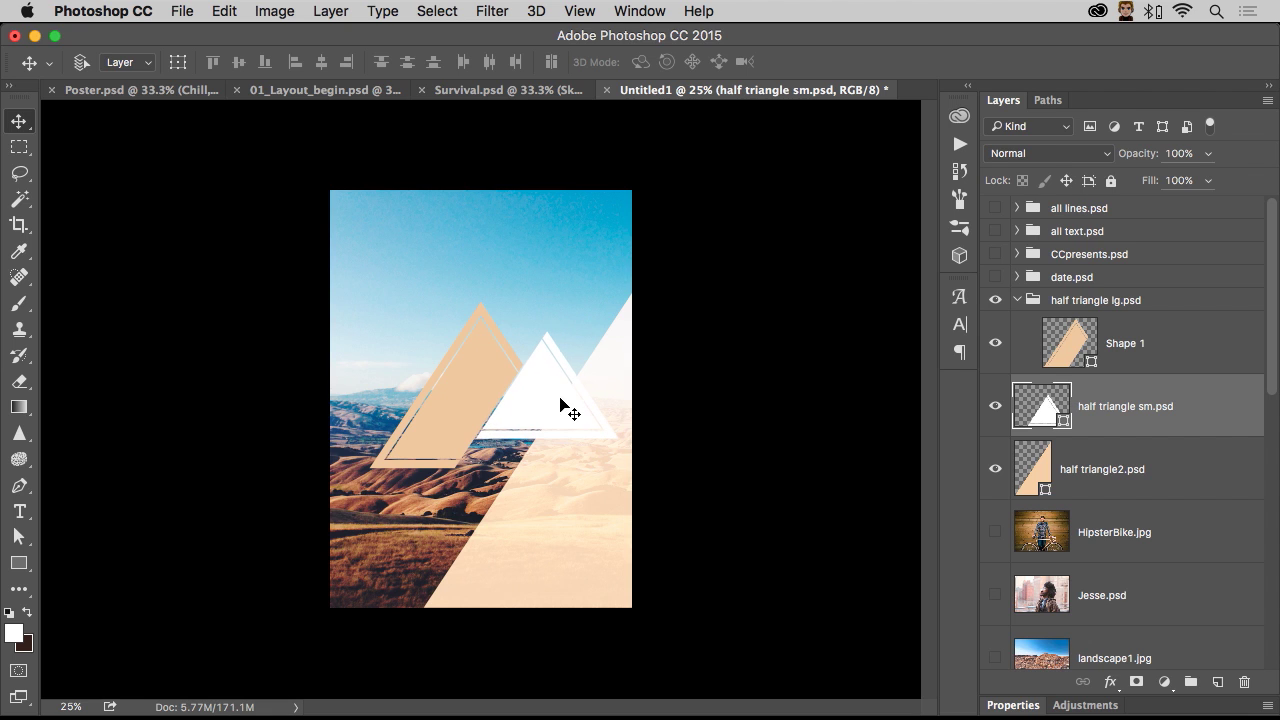
key("Down")
key("Down")
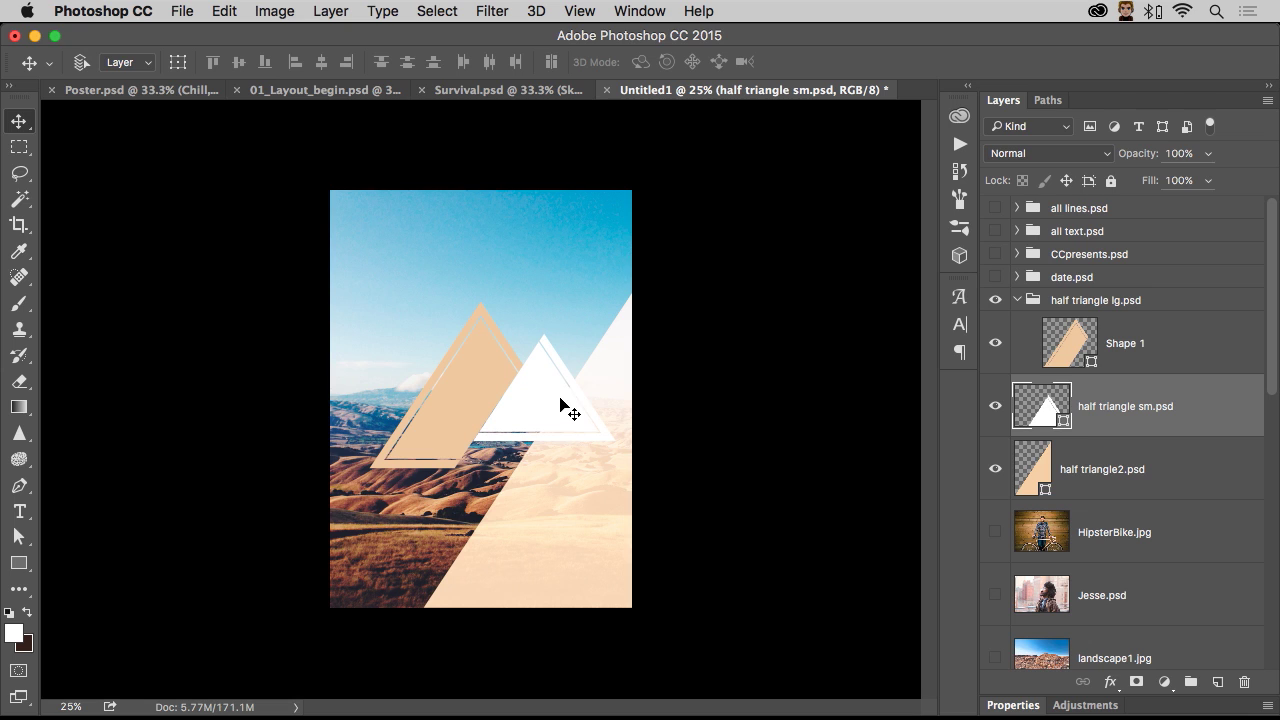
key("Left")
key("Left")
Show HipsterBike.jpg, move it into the half triangle lg group, clip it to the tan triangle and reposition it.
left_click(1053, 353)
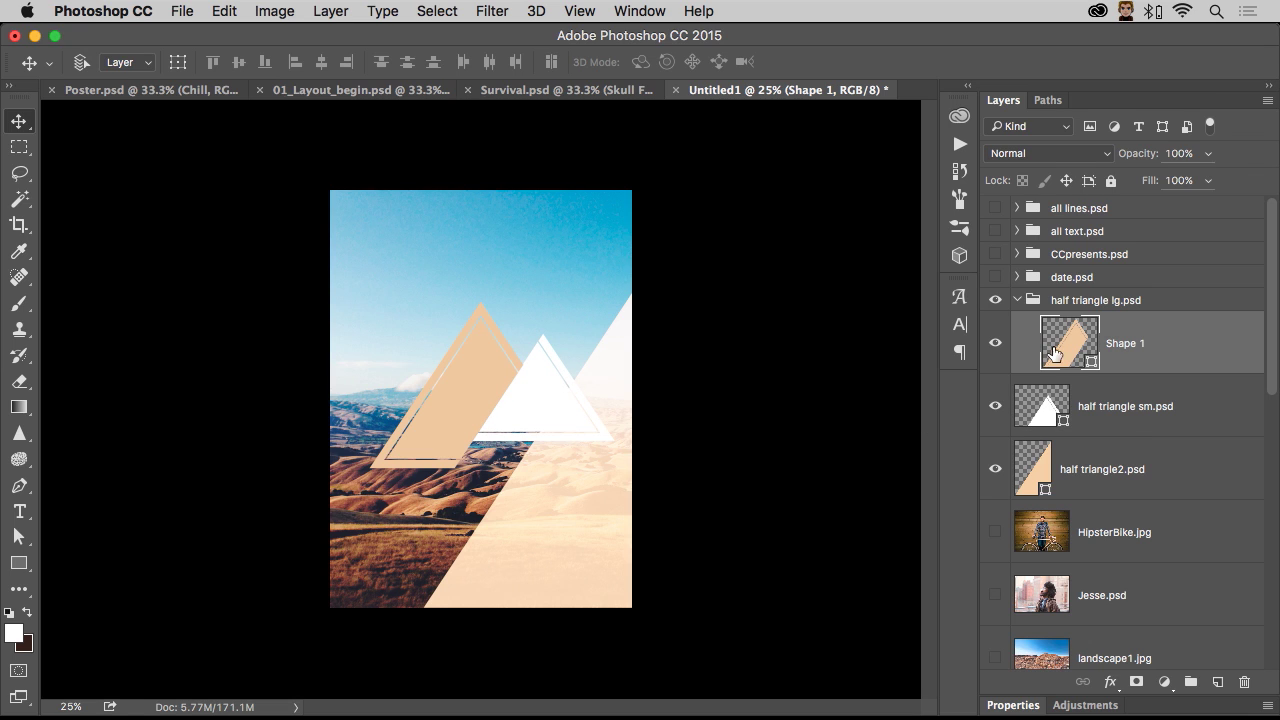
left_click(996, 538)
left_click_drag(1089, 544, 1104, 332)
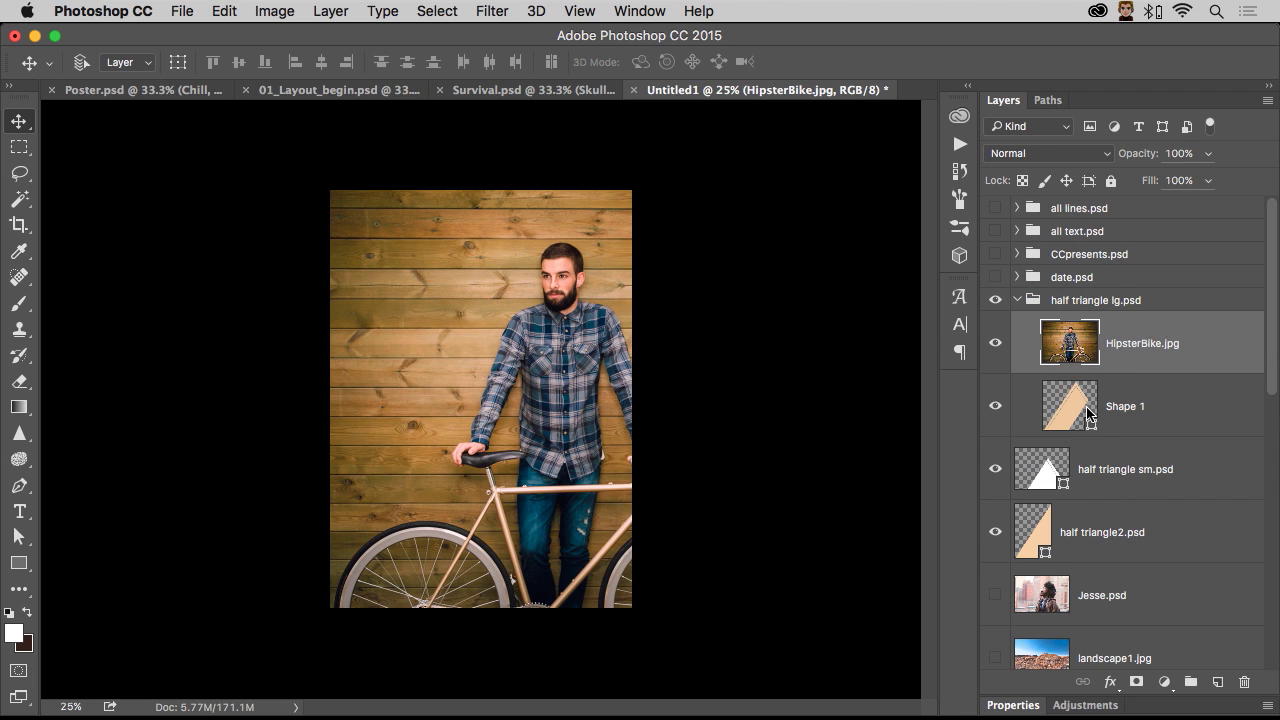
left_click(1089, 412)
left_click(1138, 341)
left_click(1155, 373, "alt")
left_click_drag(606, 337, 519, 410)
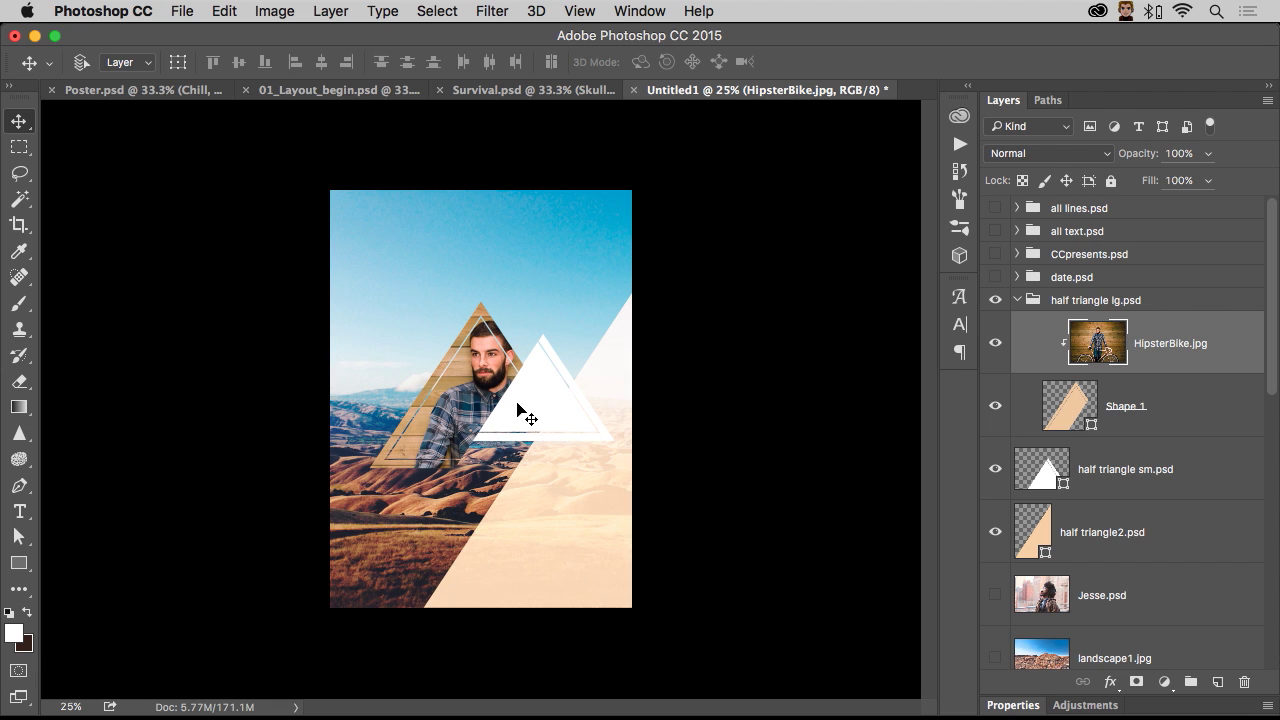
Convert HipsterBike.jpg to a smart object and scale it to about 42% inside the triangle.
right_click(1232, 346)
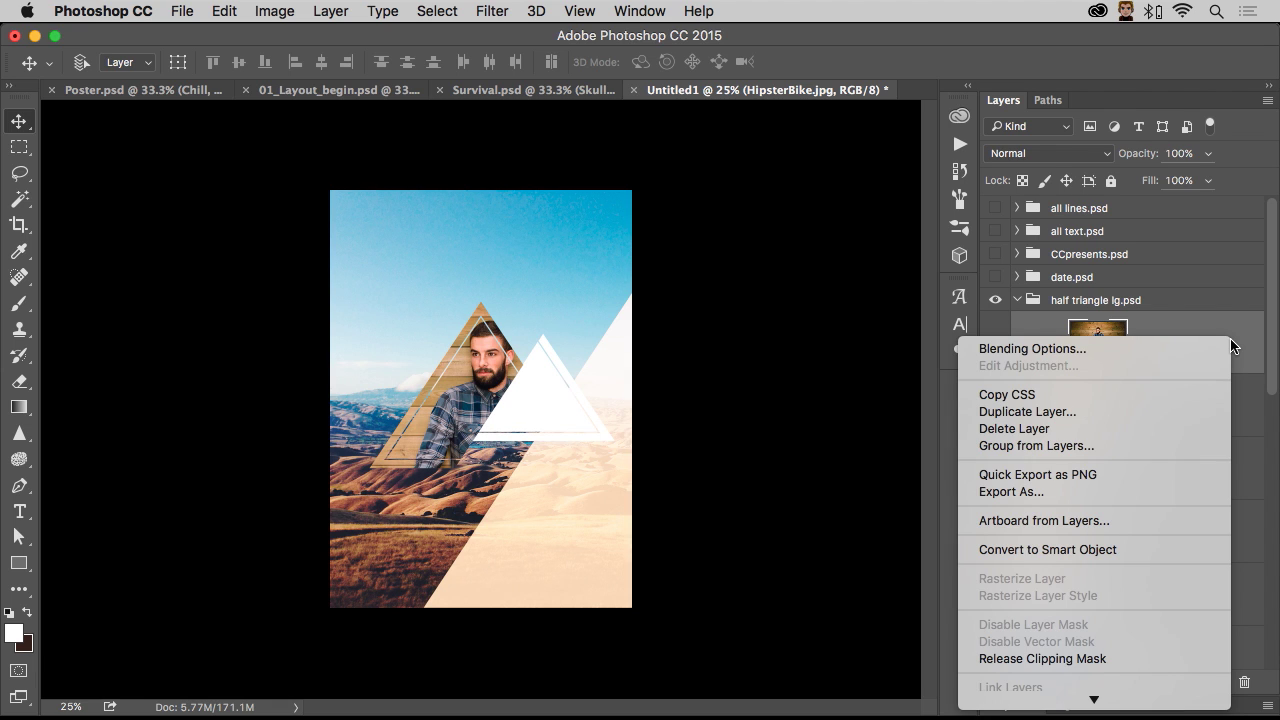
left_click(1167, 550)
key("super+t")
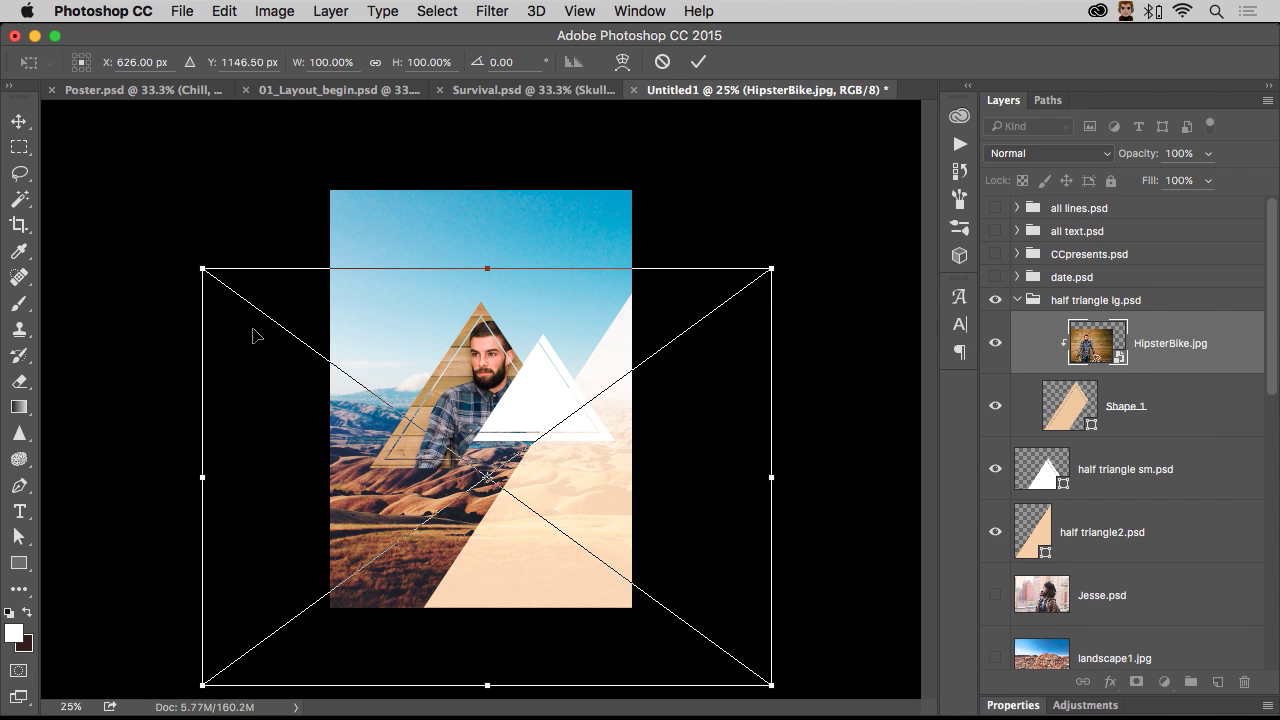
left_click_drag(203, 268, 358, 368)
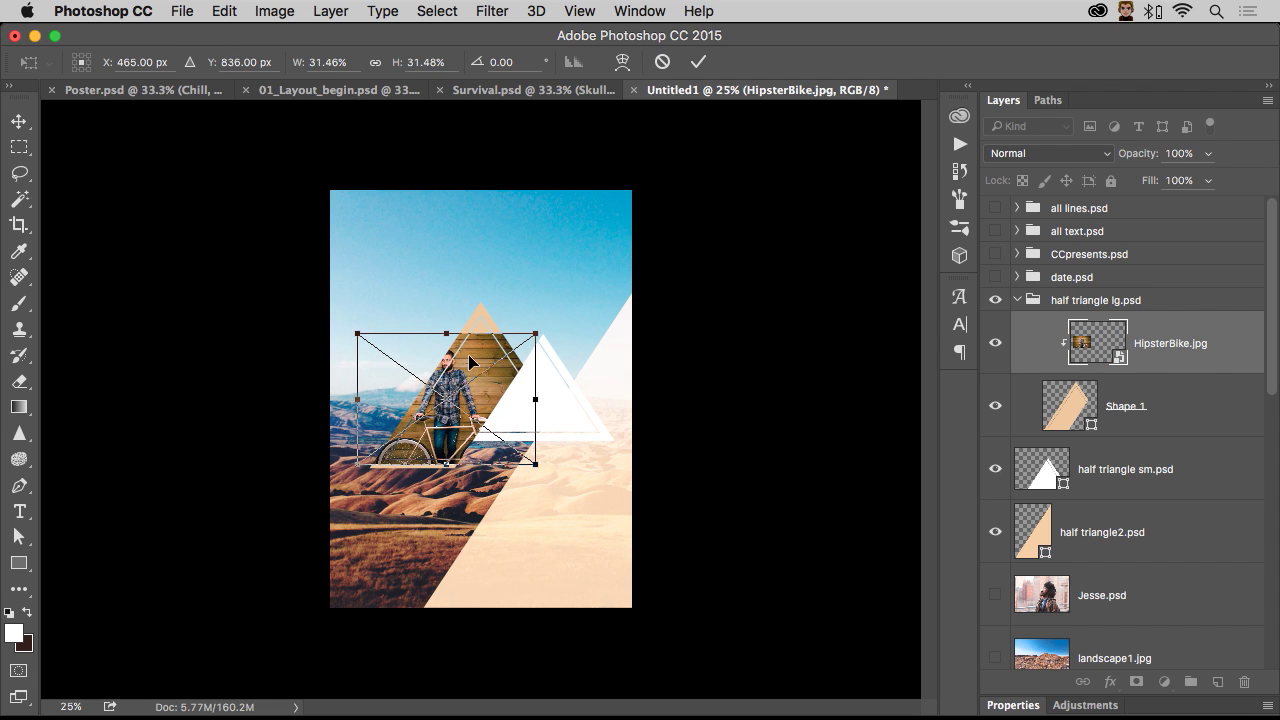
left_click_drag(530, 331, 582, 299)
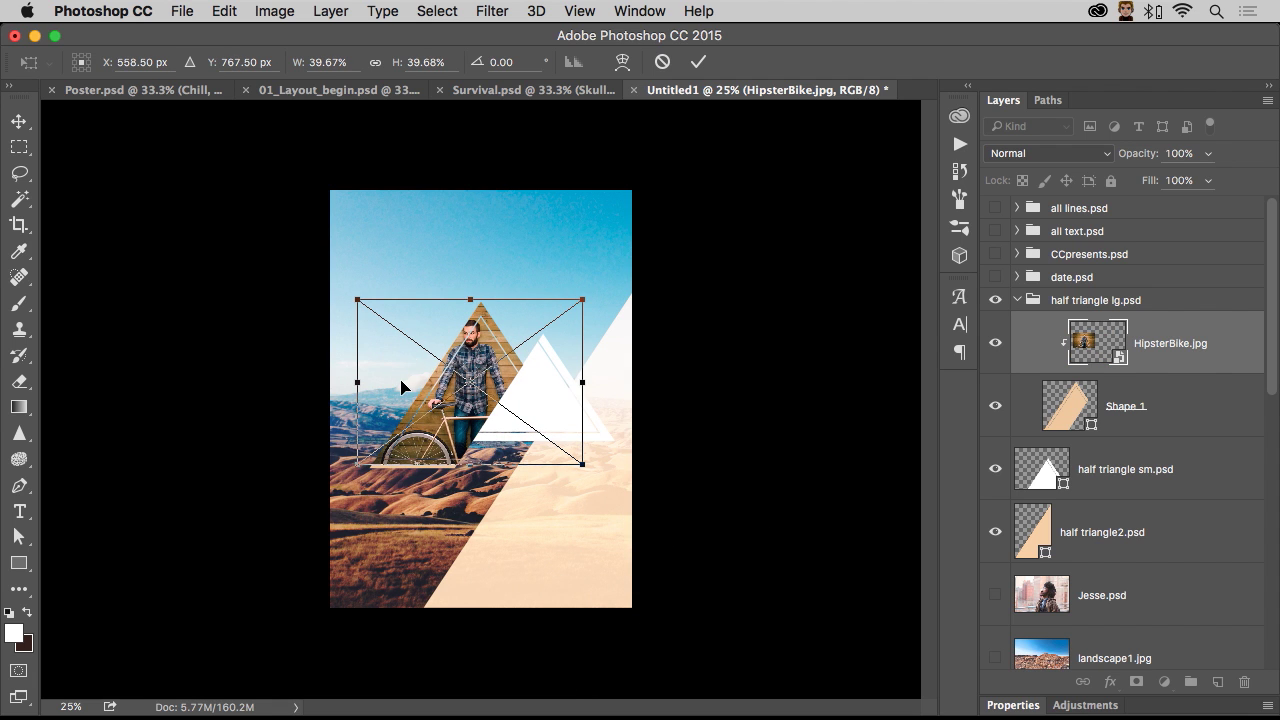
left_click_drag(401, 386, 414, 347)
left_click_drag(370, 465, 361, 474)
left_click_drag(380, 410, 381, 418)
key("Return")
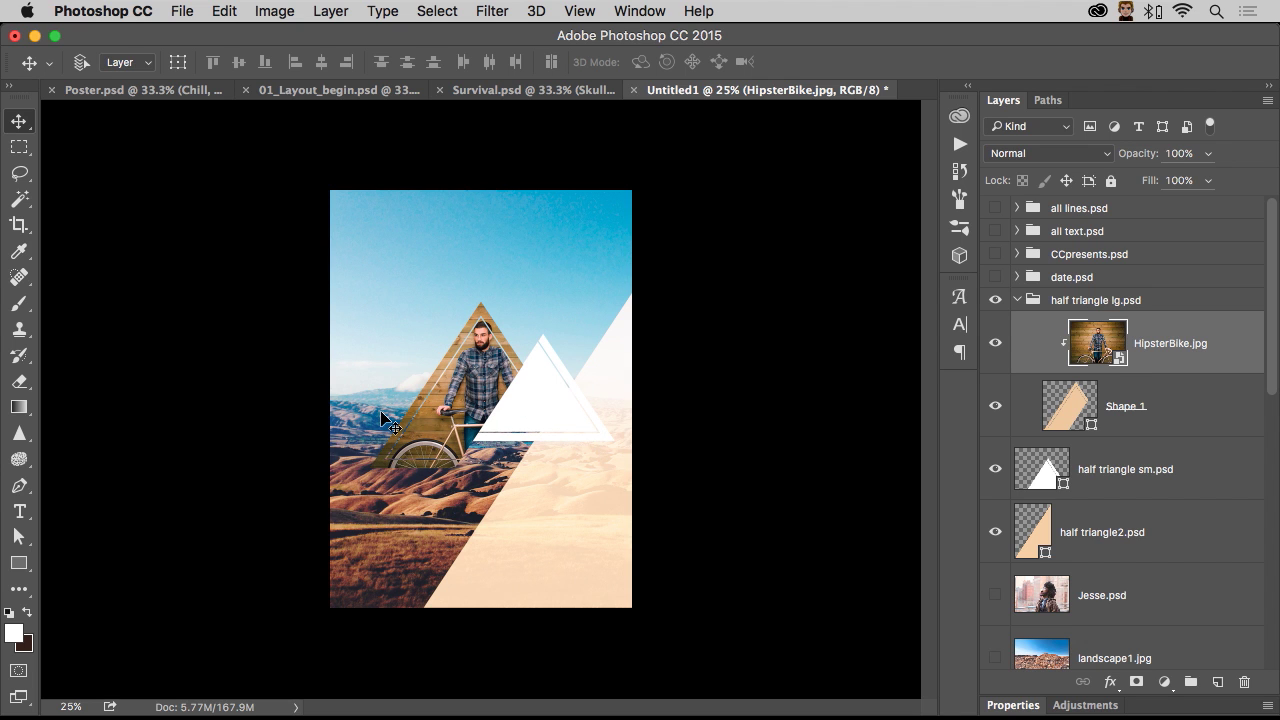
Try enlarging the bike photo further, undo it, and commit the final size.
key("ctrl+t")
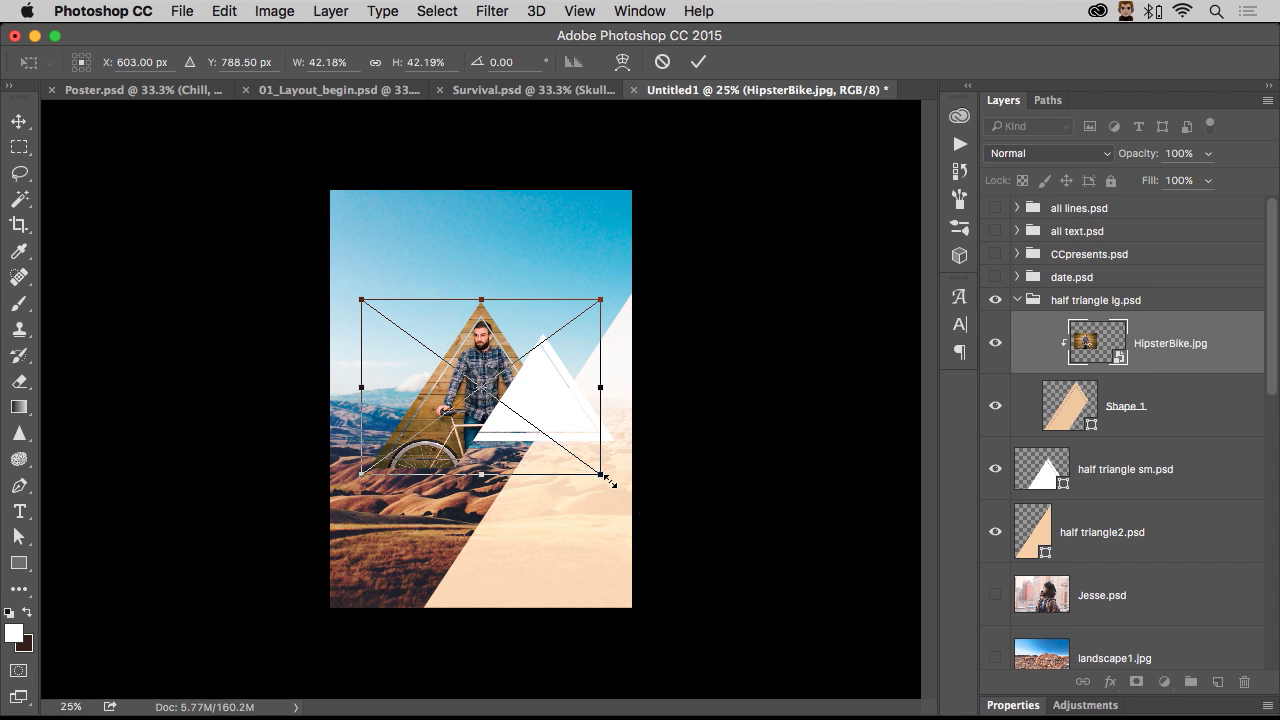
left_click_drag(603, 477, 810, 629)
key("ctrl+z")
key("Return")
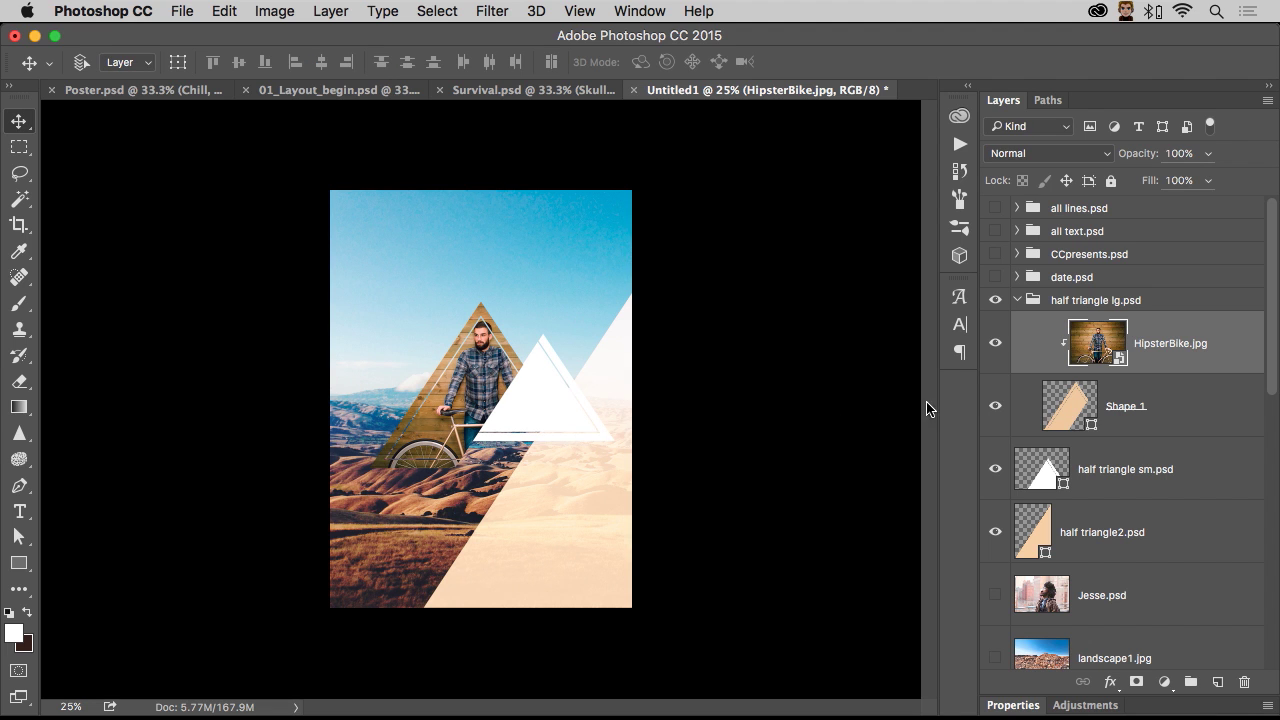
Hide the landscape10, profile and silhouette layers above the photos.
scroll(1066, 546, "down", 10)
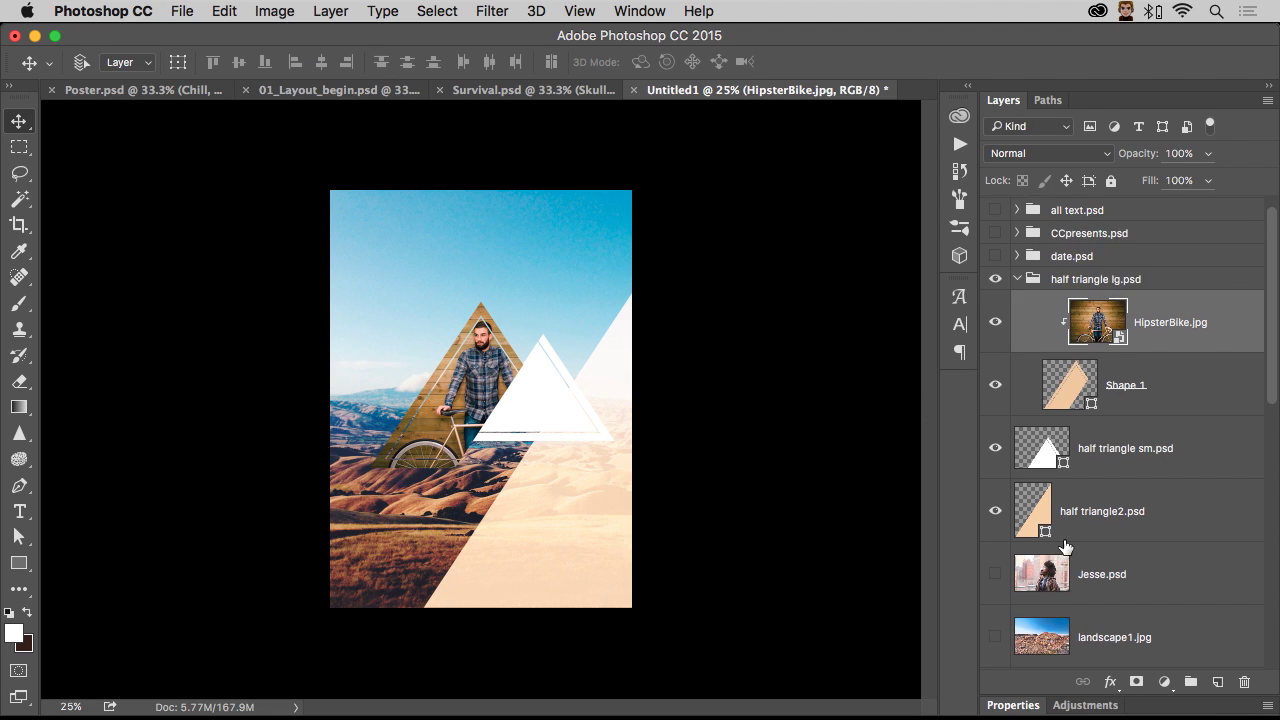
scroll(985, 433, "up", 2)
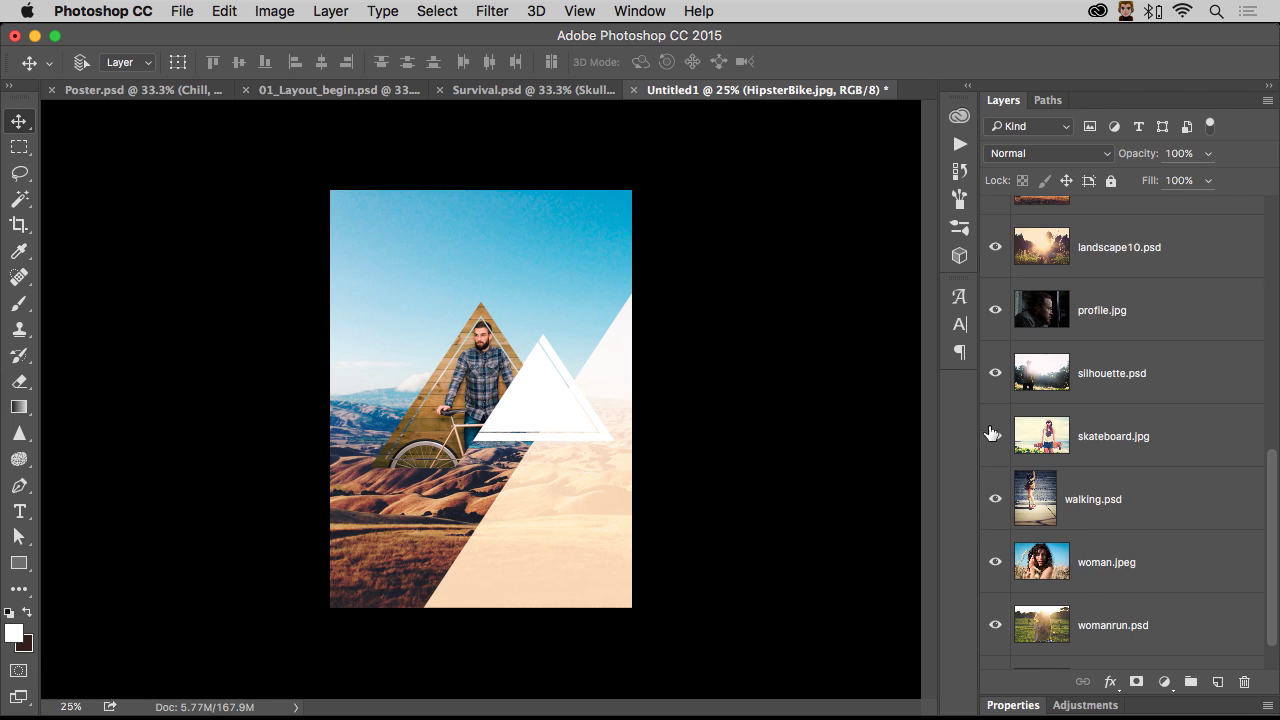
left_click(1060, 545)
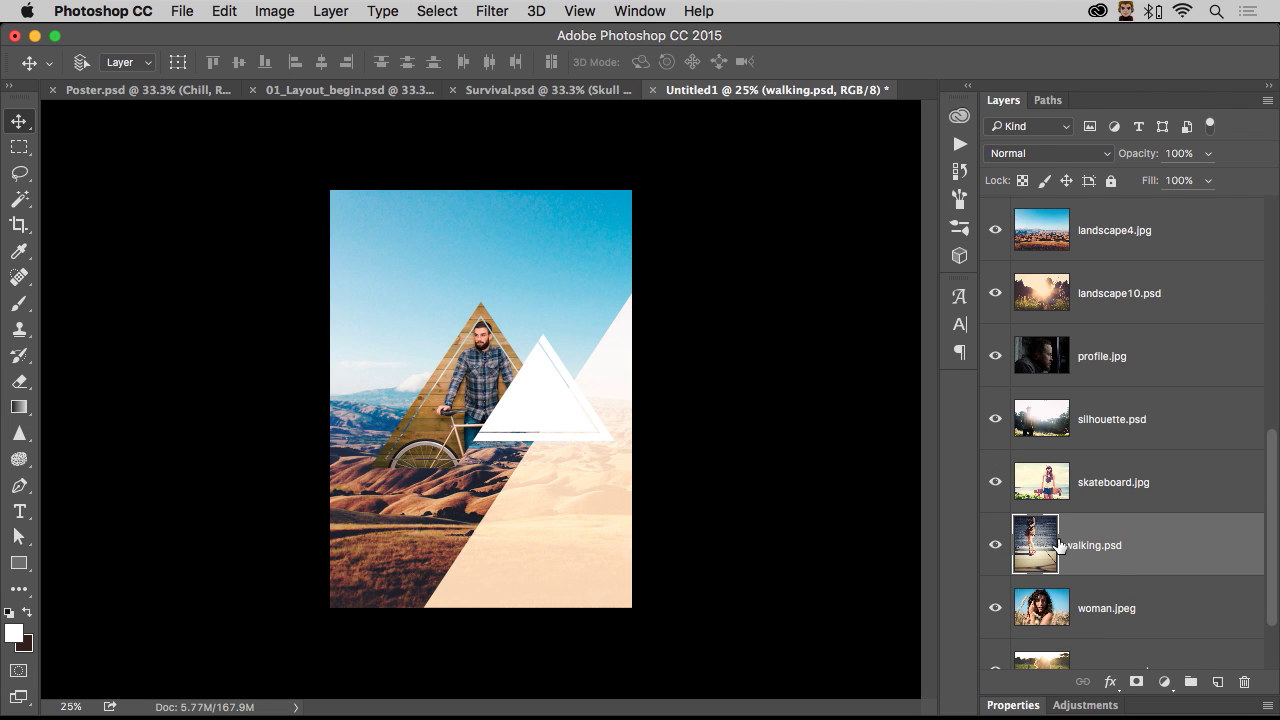
scroll(1100, 555, "up", 2)
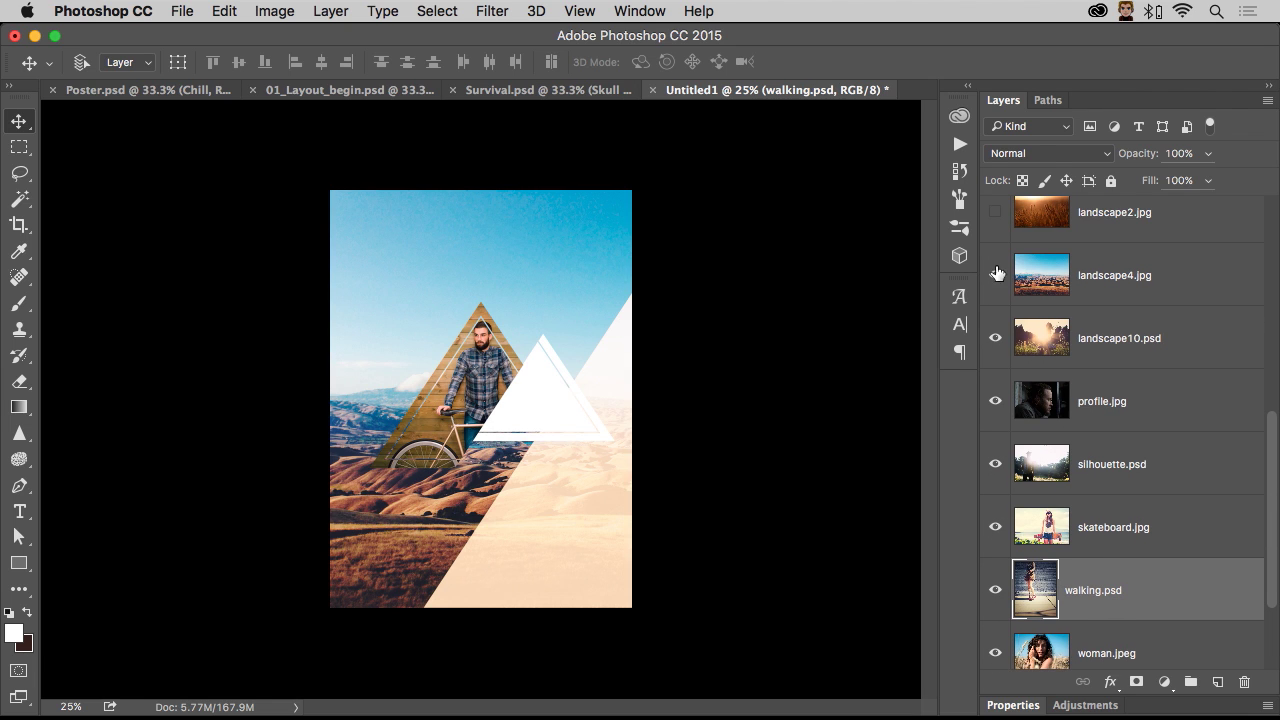
scroll(1008, 281, "up", 1)
scroll(1008, 281, "up", 1)
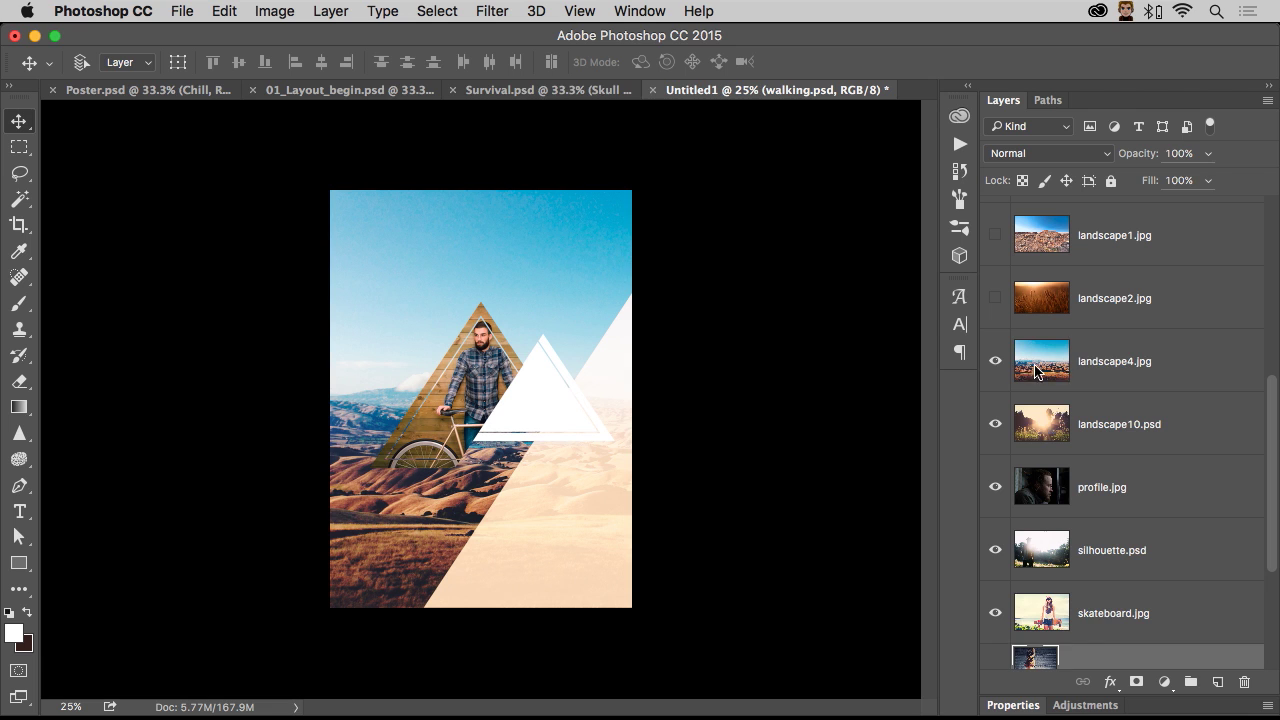
left_click(1037, 370)
left_click_drag(996, 370, 987, 562)
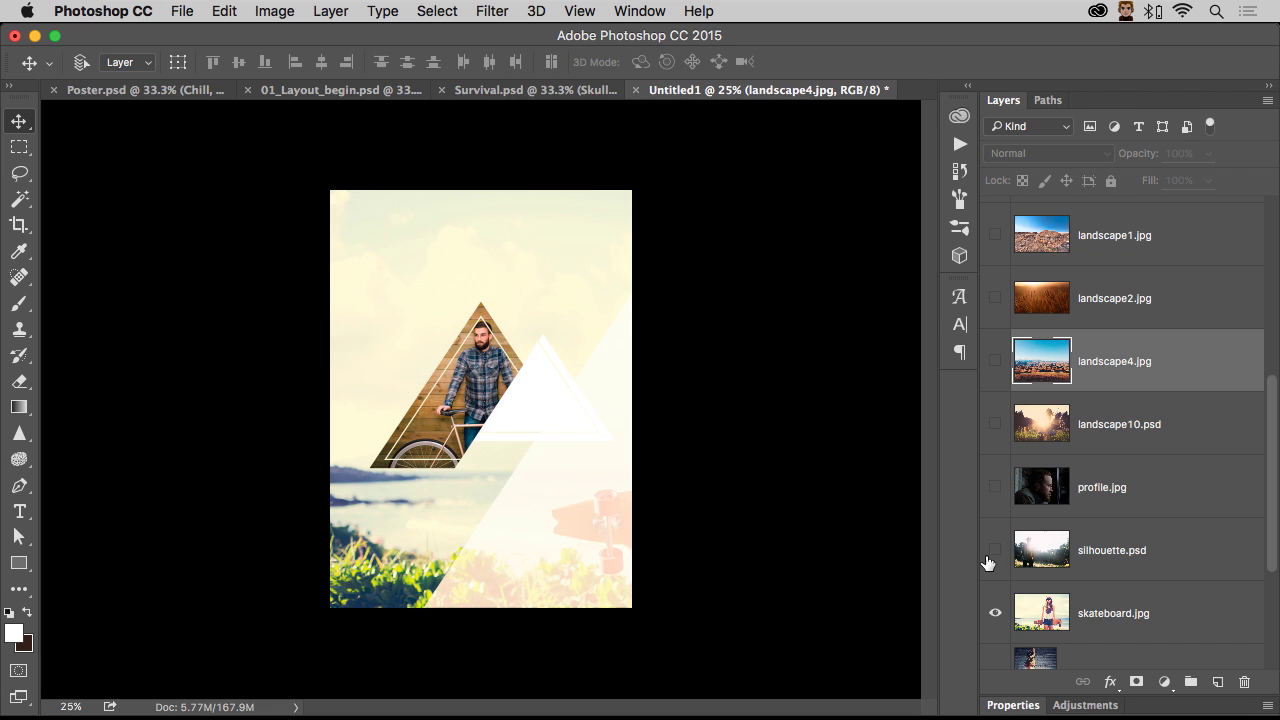
scroll(996, 565, "down", 3)
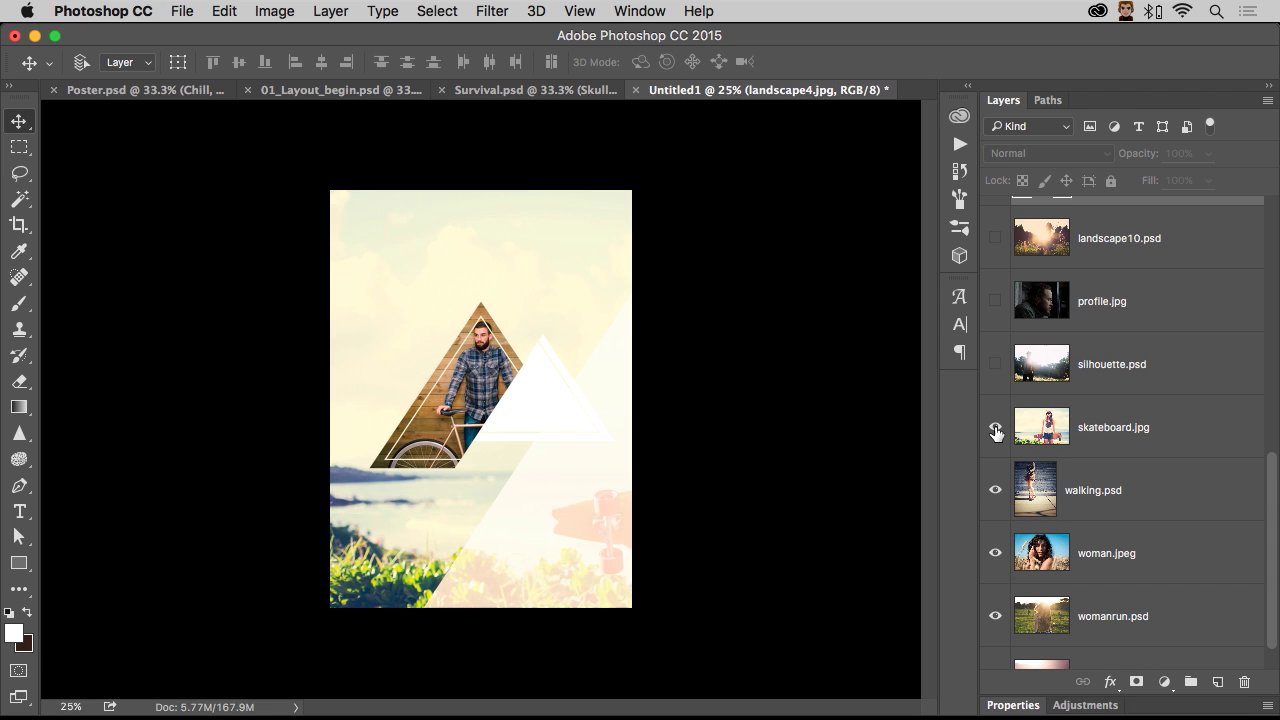
left_click(996, 430)
left_click(996, 430)
Move skateboard.jpg into the triangle group as a smart object, scaled to about 34% over the small triangle.
left_click(1066, 436)
scroll(1094, 485, "up", 2)
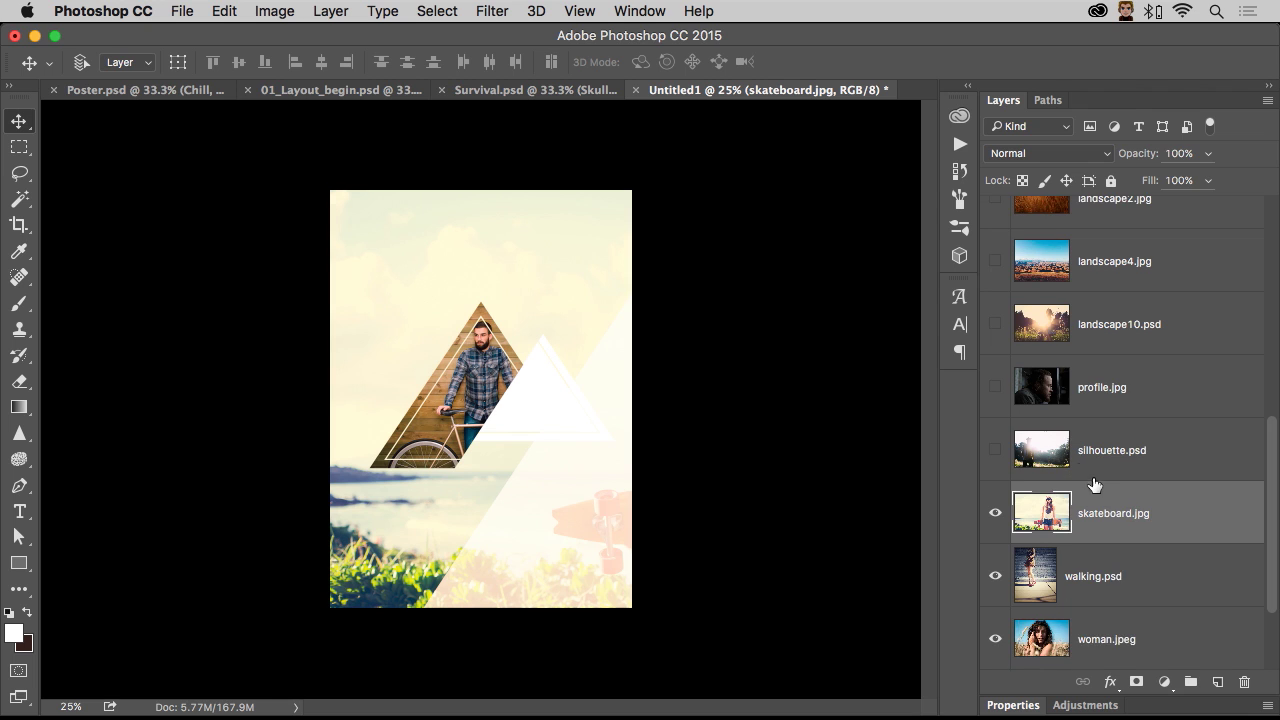
left_click_drag(1094, 485, 1122, 340)
right_click(1134, 351)
left_click(1027, 566)
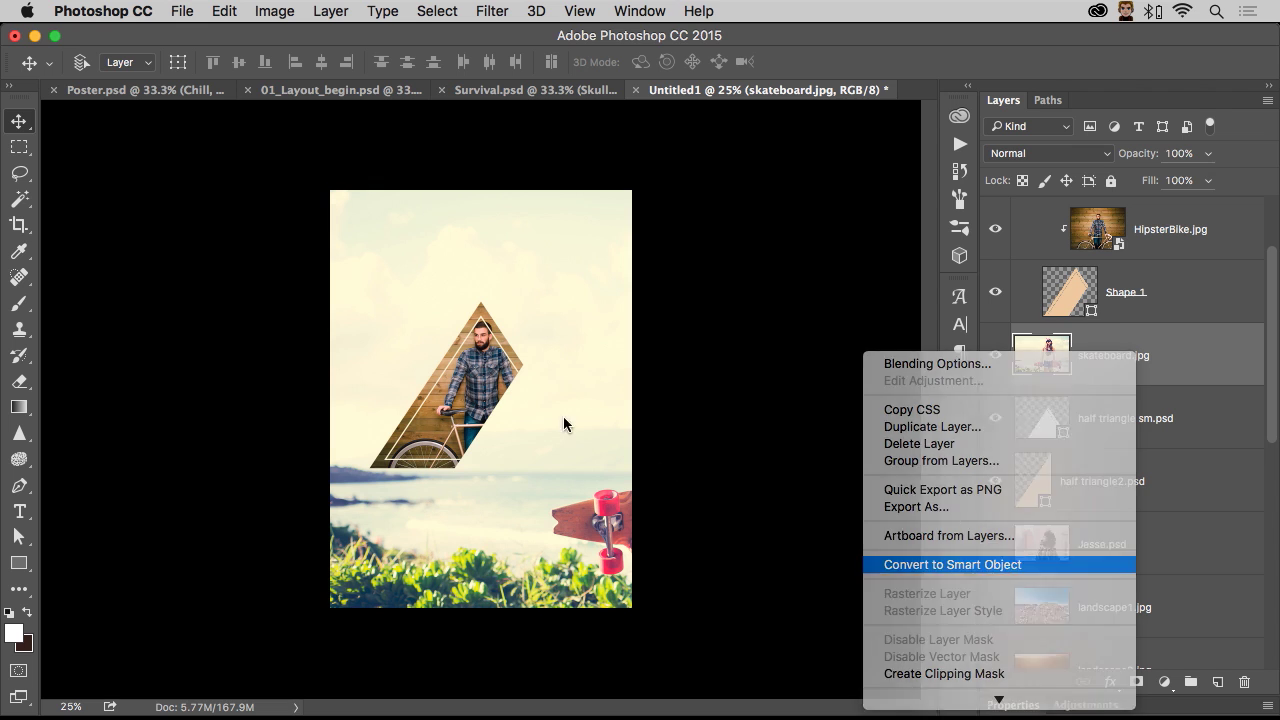
key("super+t")
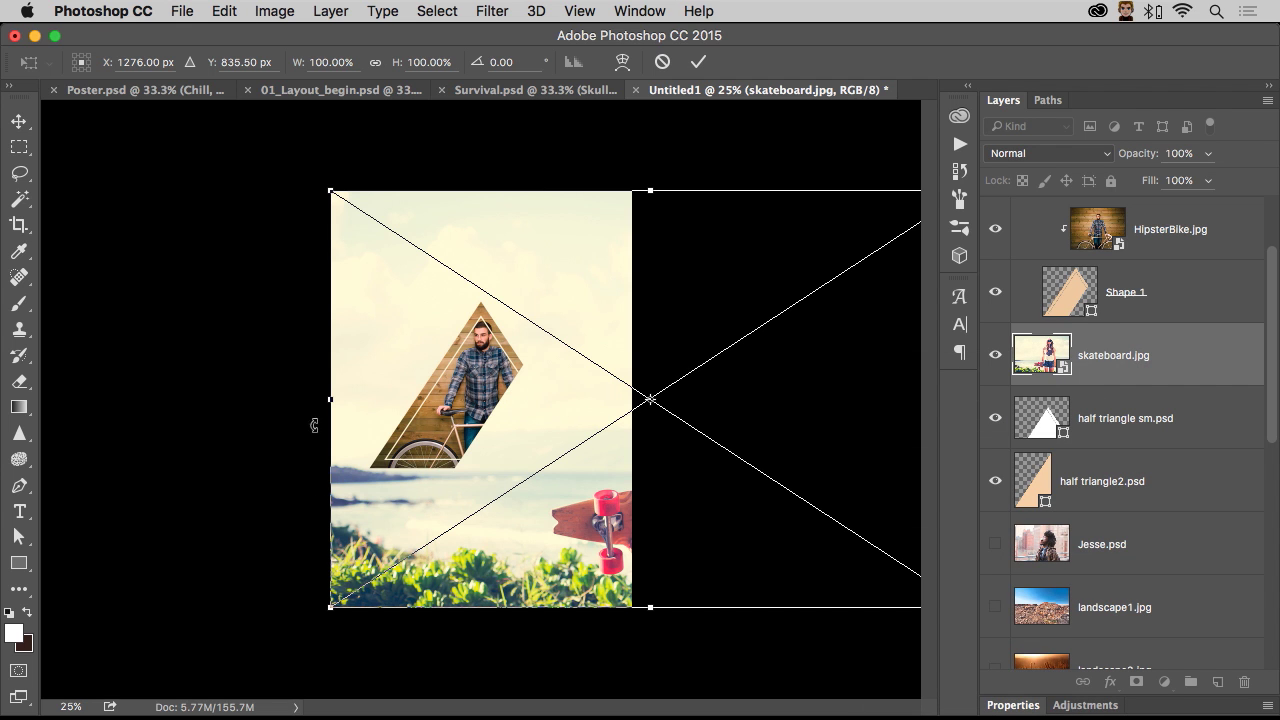
left_click_drag(326, 607, 751, 329)
left_click_drag(814, 263, 510, 390)
key("Return")
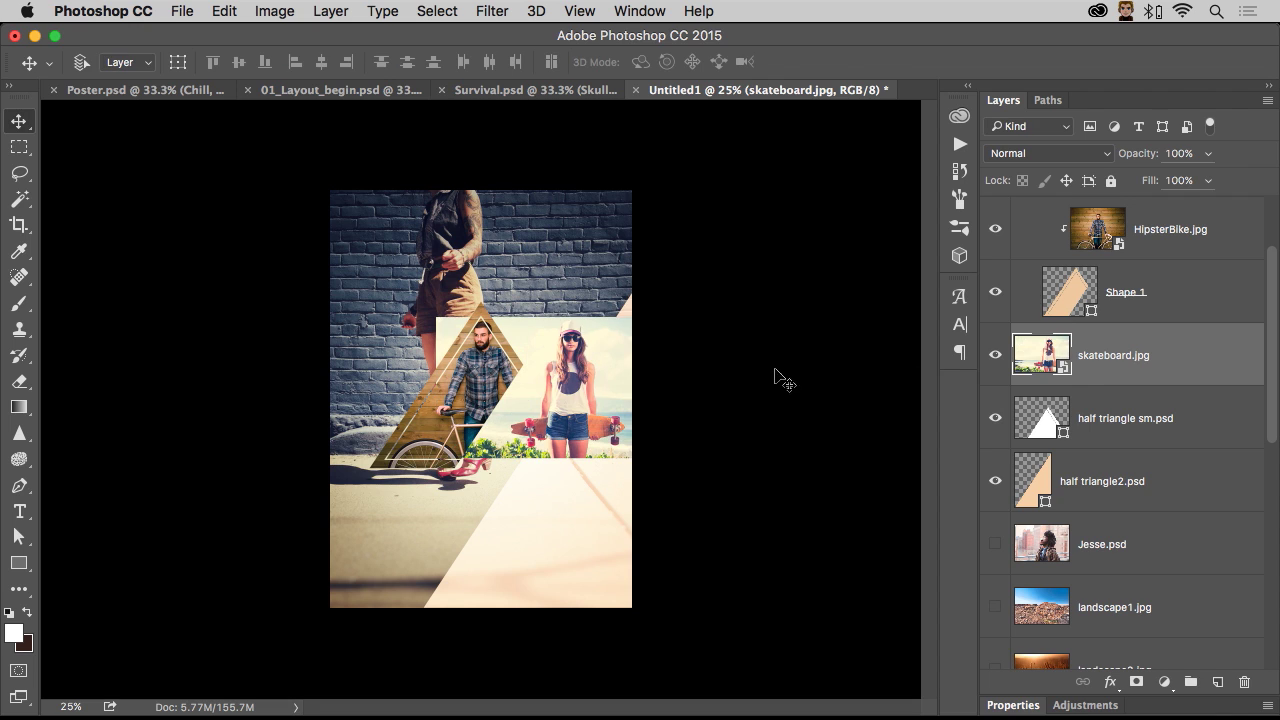
Clip the skateboard photo to the small triangle and centre the woman inside it.
left_click(1153, 385, "alt")
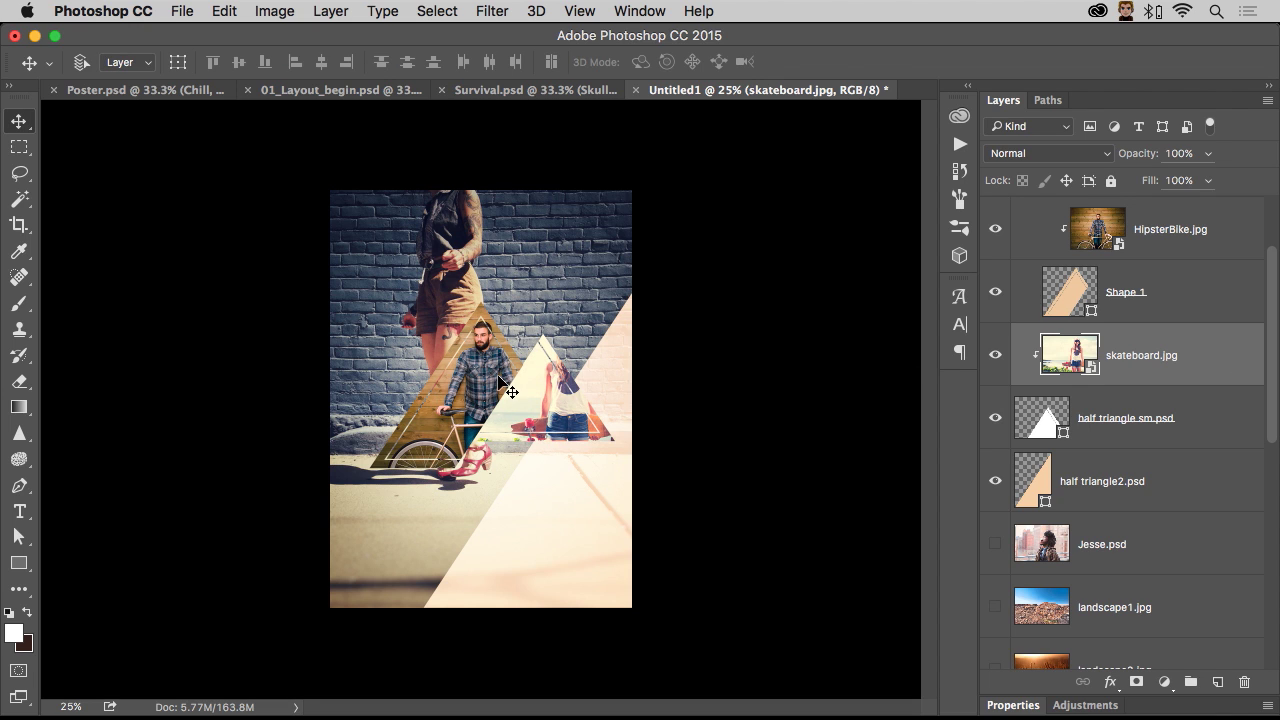
mouse_move(523, 392)
left_mouse_down()
mouse_move(503, 412)
mouse_move(505, 398)
left_mouse_up()
key("shift+Right")
key("shift+Right")
key("shift+Right")
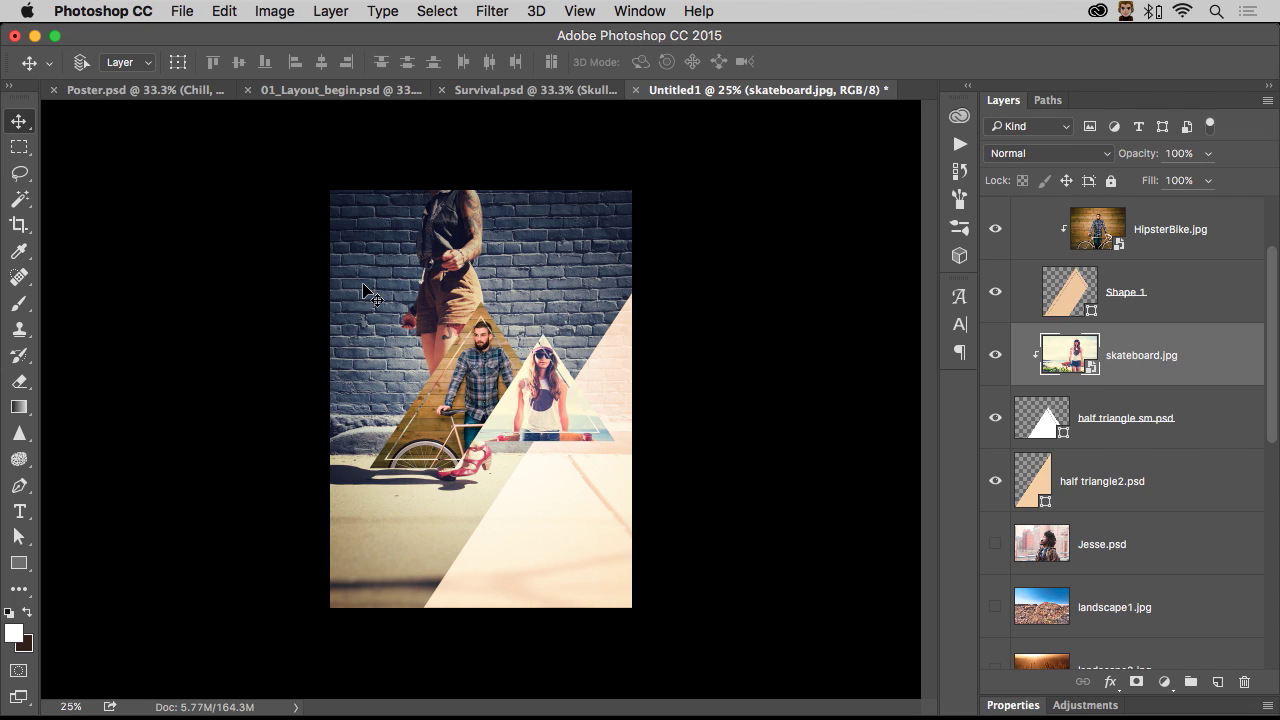
key("shift+Right")
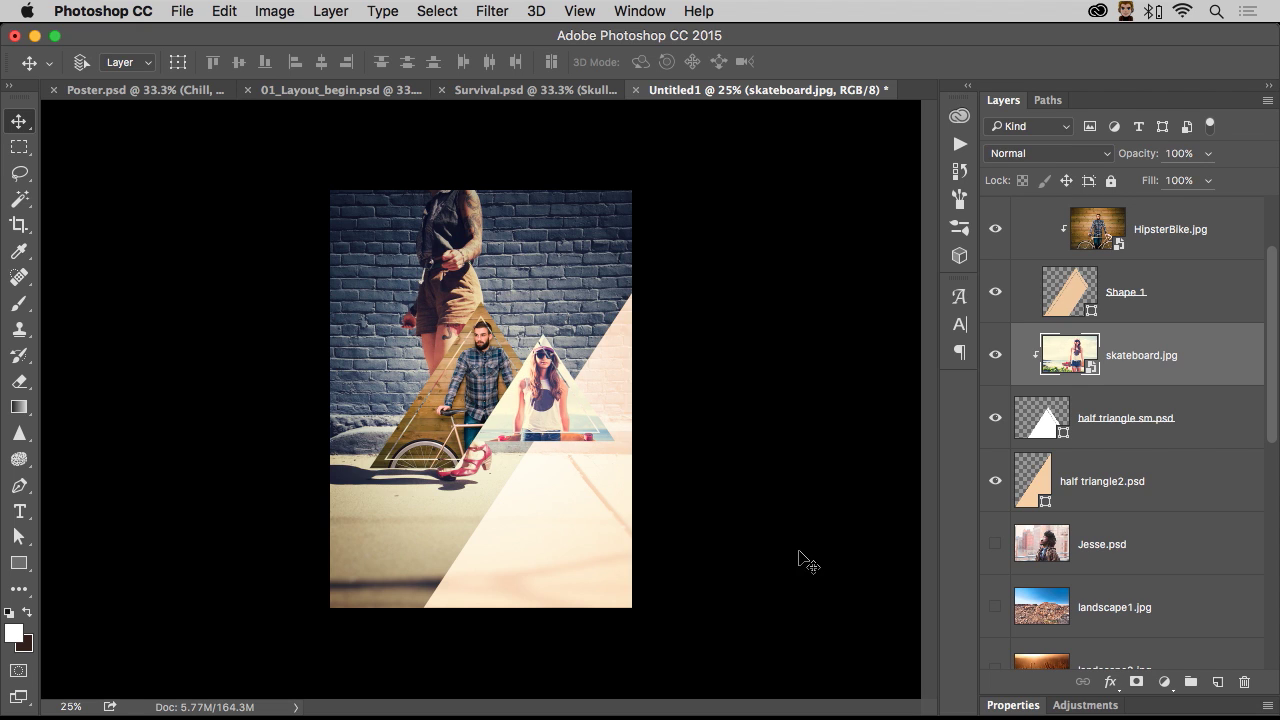
Turn on the silhouette.psd, landscape4.jpg mountain background and Jesse.psd layers.
scroll(1076, 523, "down", 2)
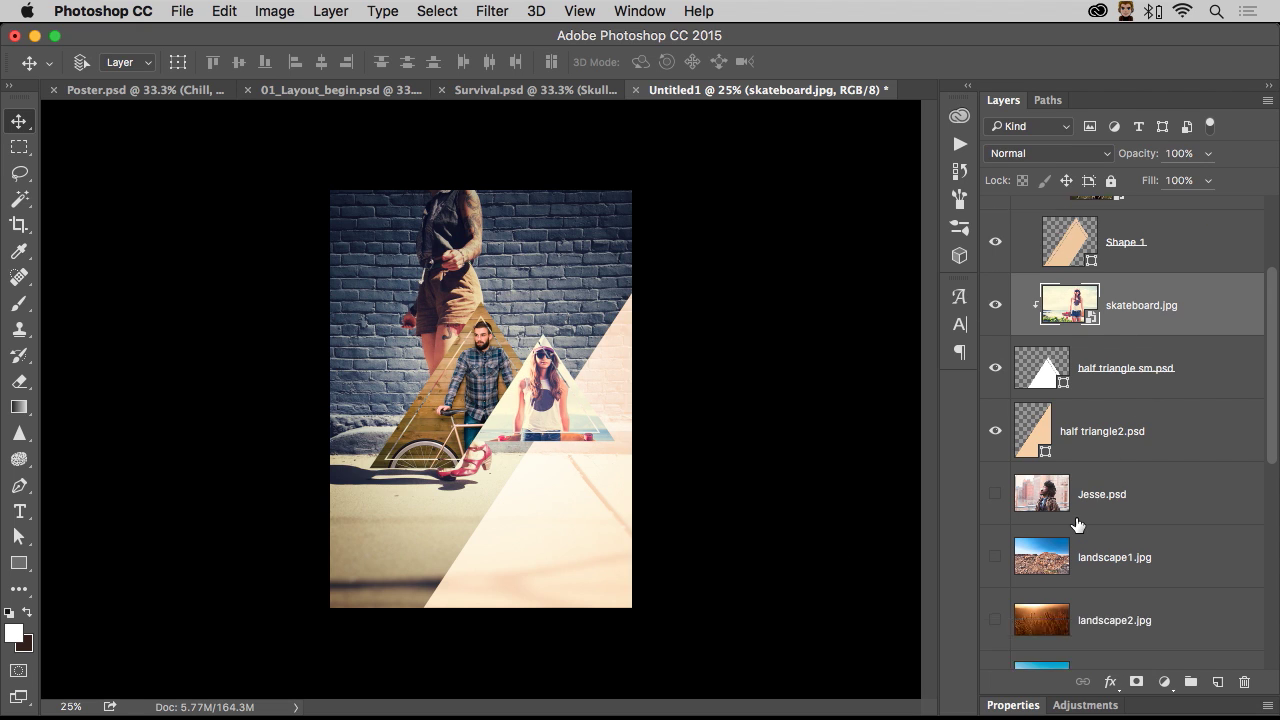
scroll(1036, 563, "down", 6)
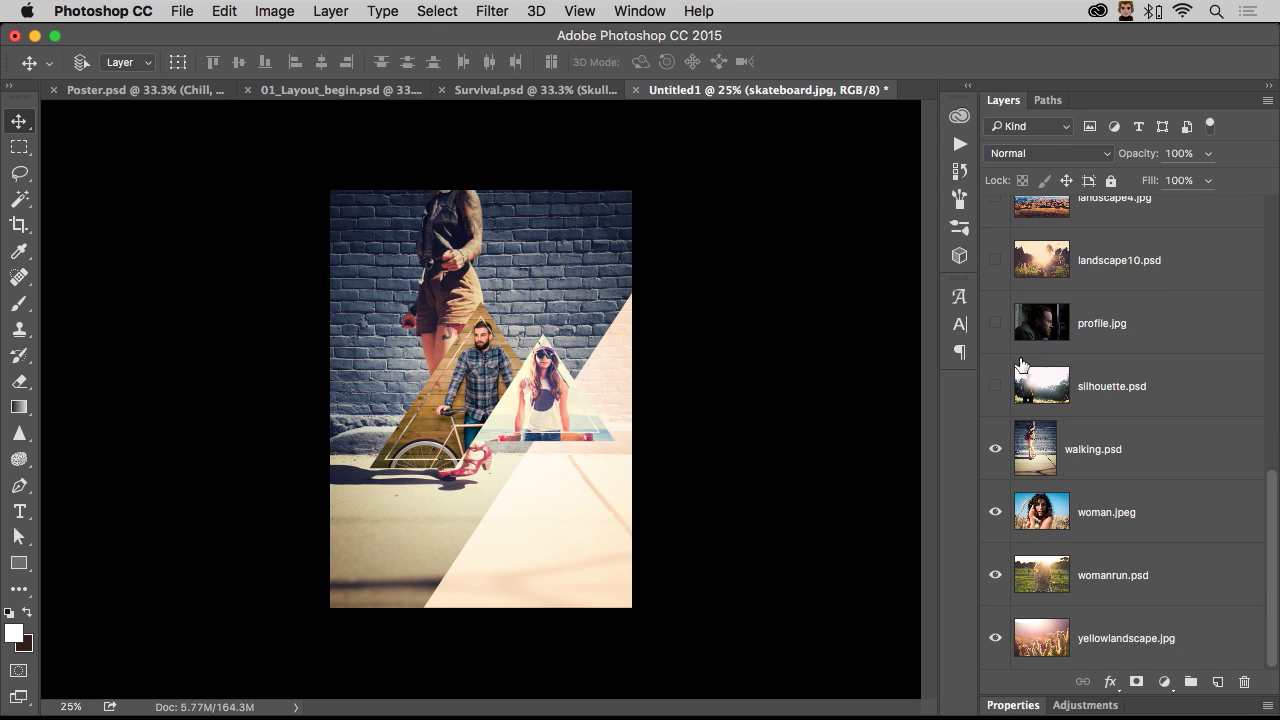
left_click(995, 387)
scroll(995, 393, "up", 3)
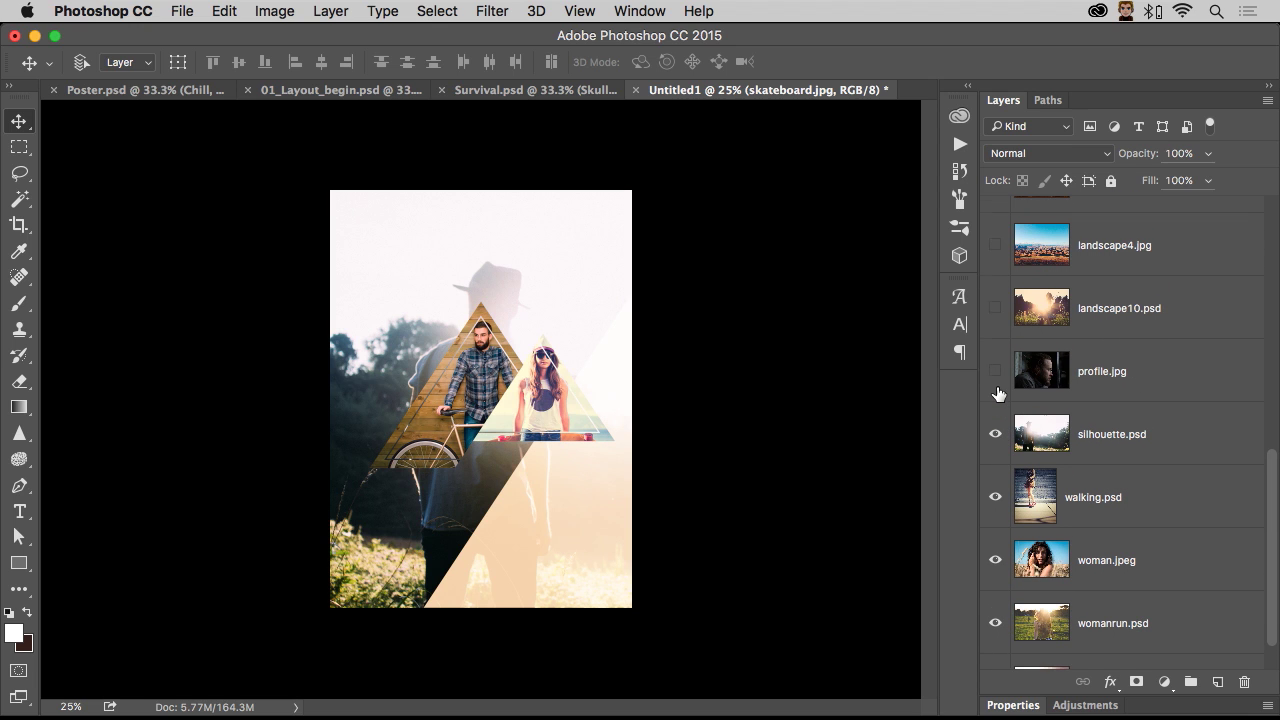
left_click(994, 352)
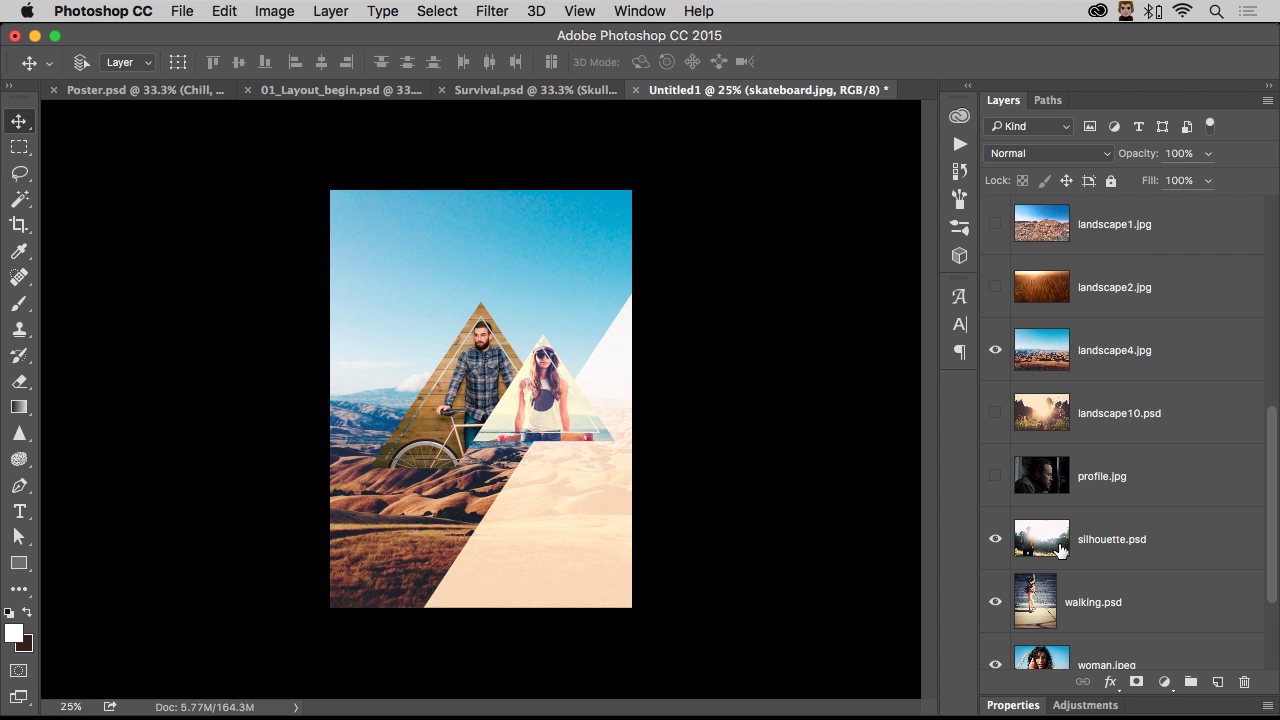
scroll(1061, 549, "up", 6)
left_click(995, 617)
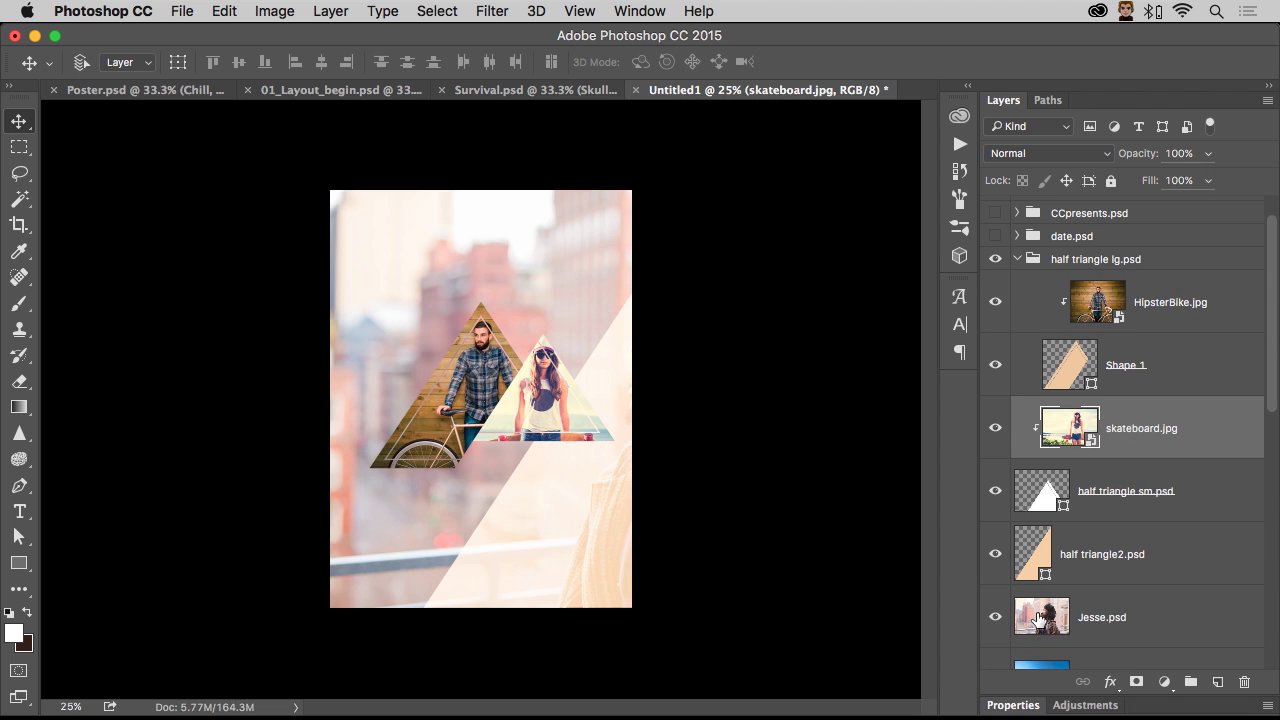
Place Jesse.psd above the triangle group, scale it to about 32%, and position it over the poster's top half.
left_click_drag(1030, 621, 1113, 263)
key("super+t")
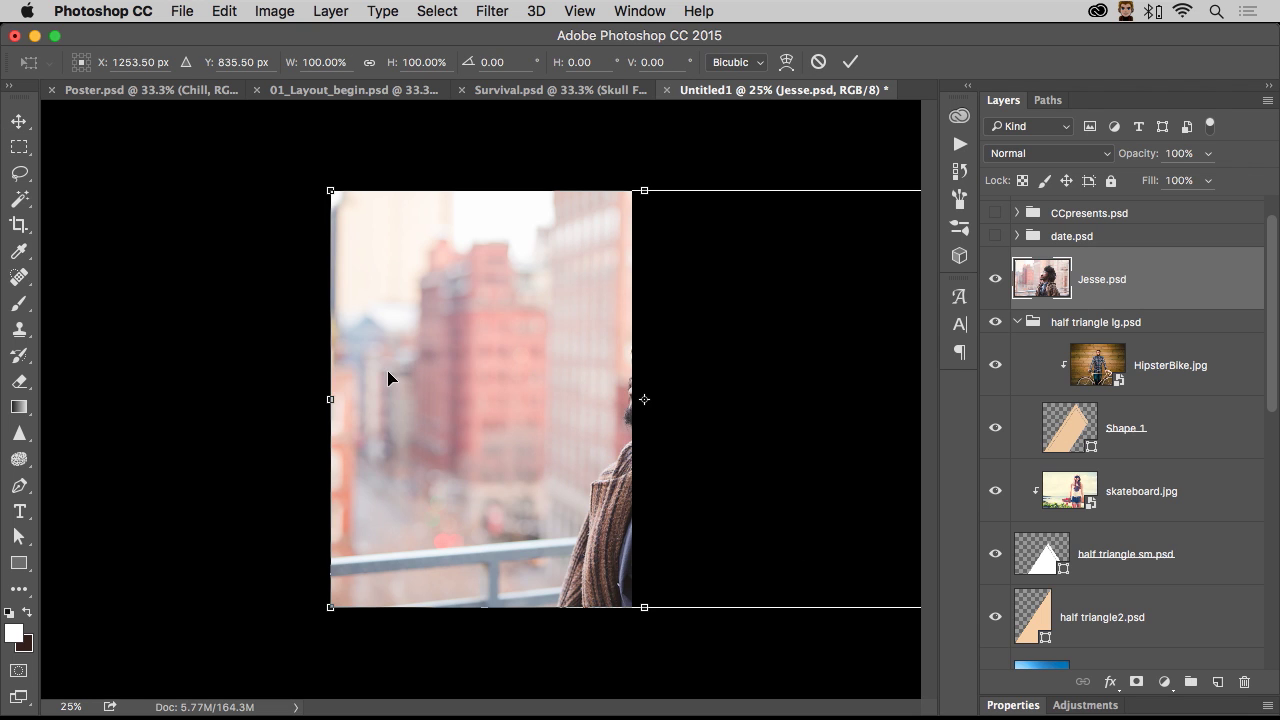
left_click_drag(326, 603, 786, 286)
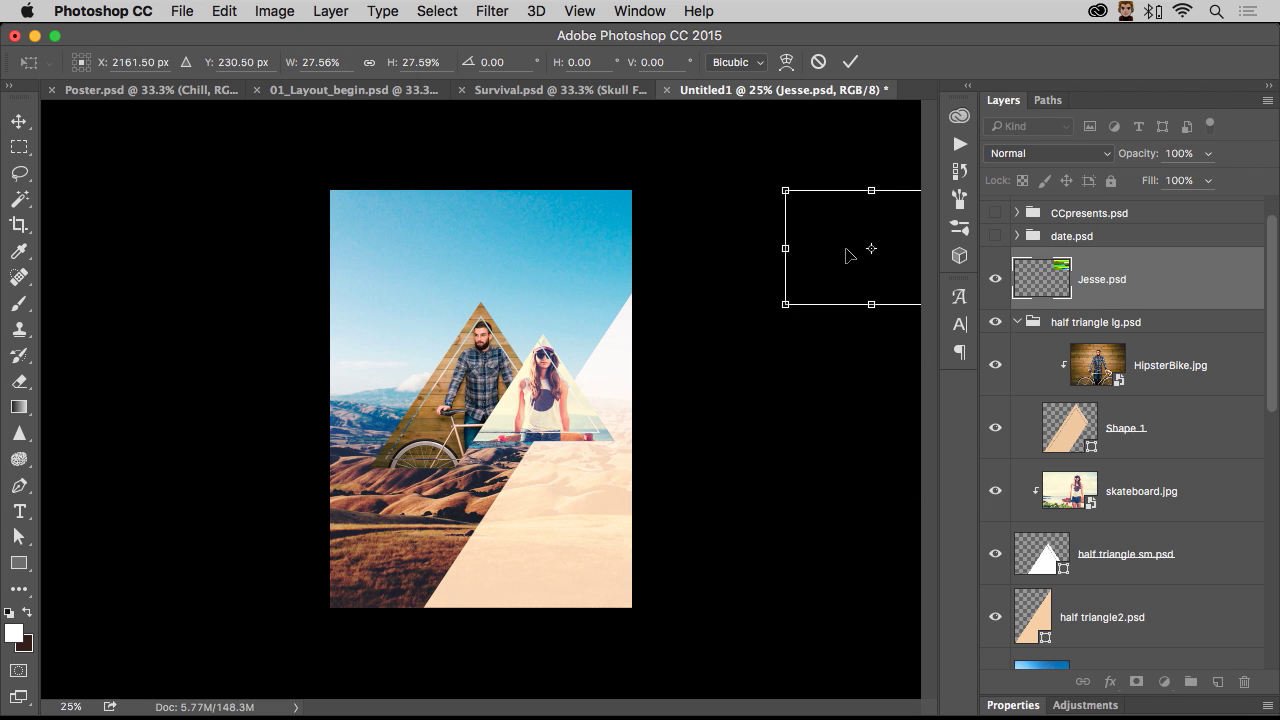
left_click_drag(849, 251, 445, 498)
left_click_drag(507, 551, 512, 556)
left_click_drag(443, 497, 326, 433)
key("Return")
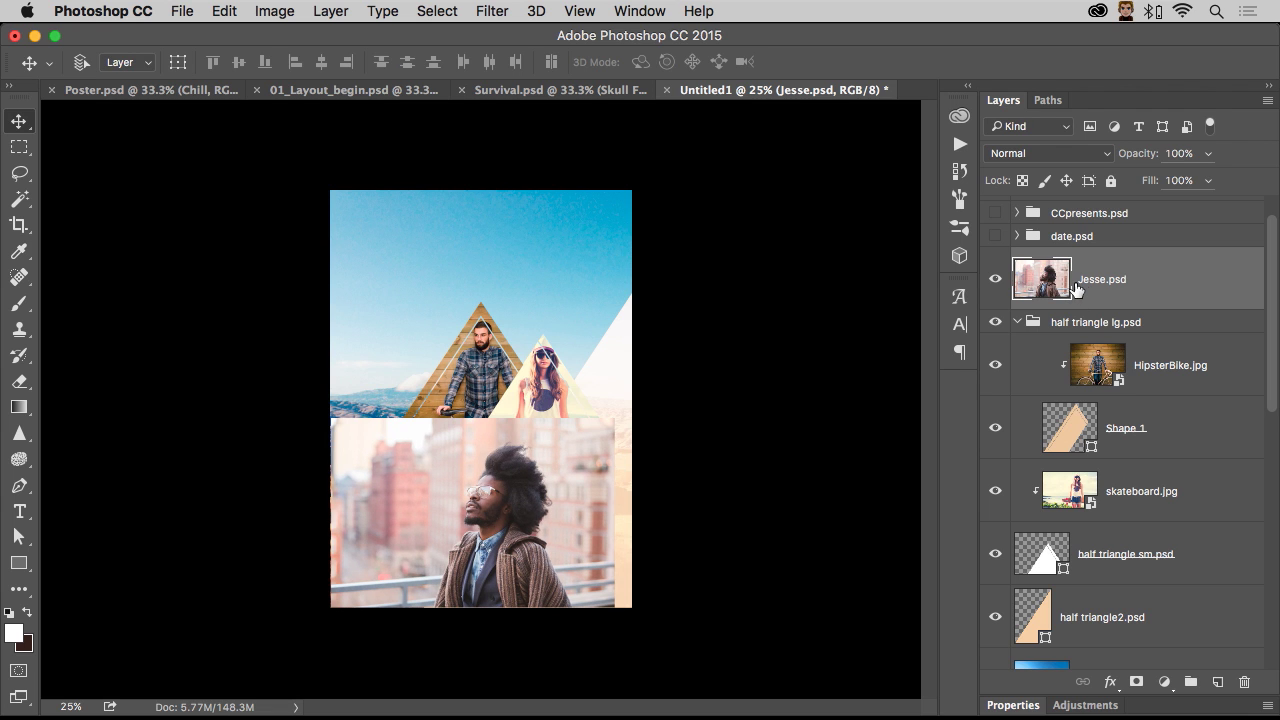
left_click_drag(451, 495, 457, 323)
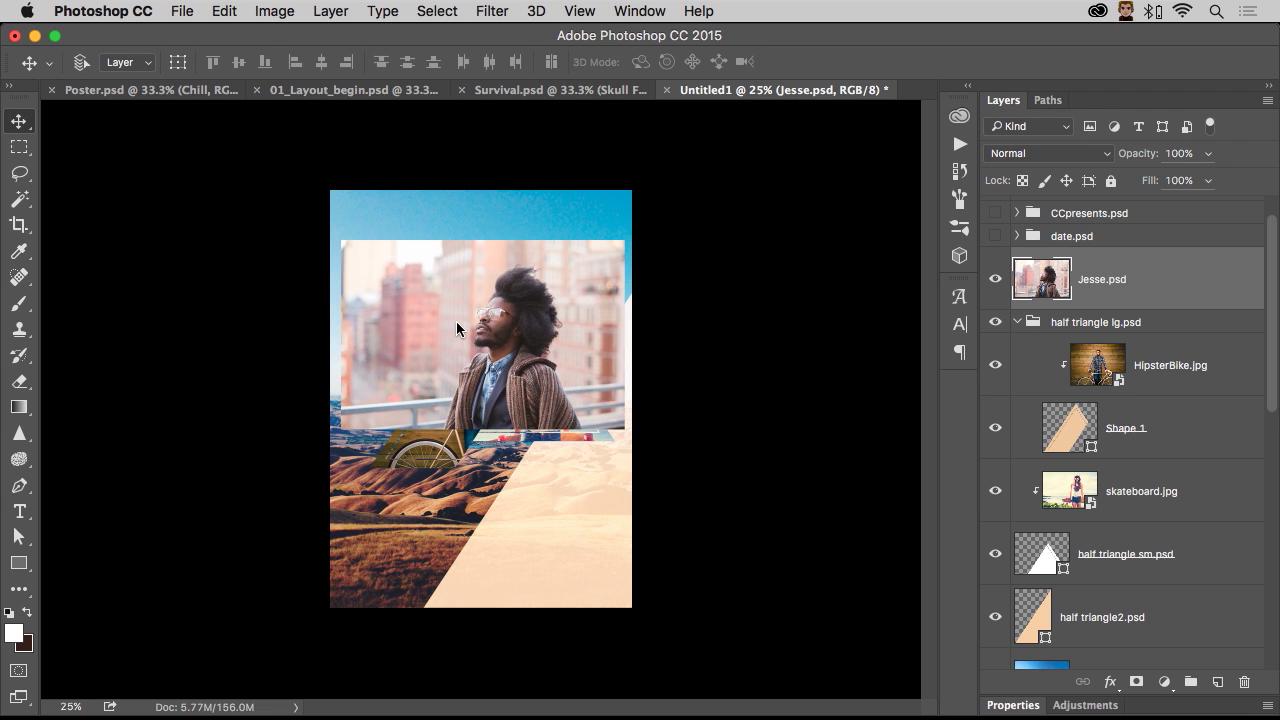
key("super+equal")
key("super+equal")
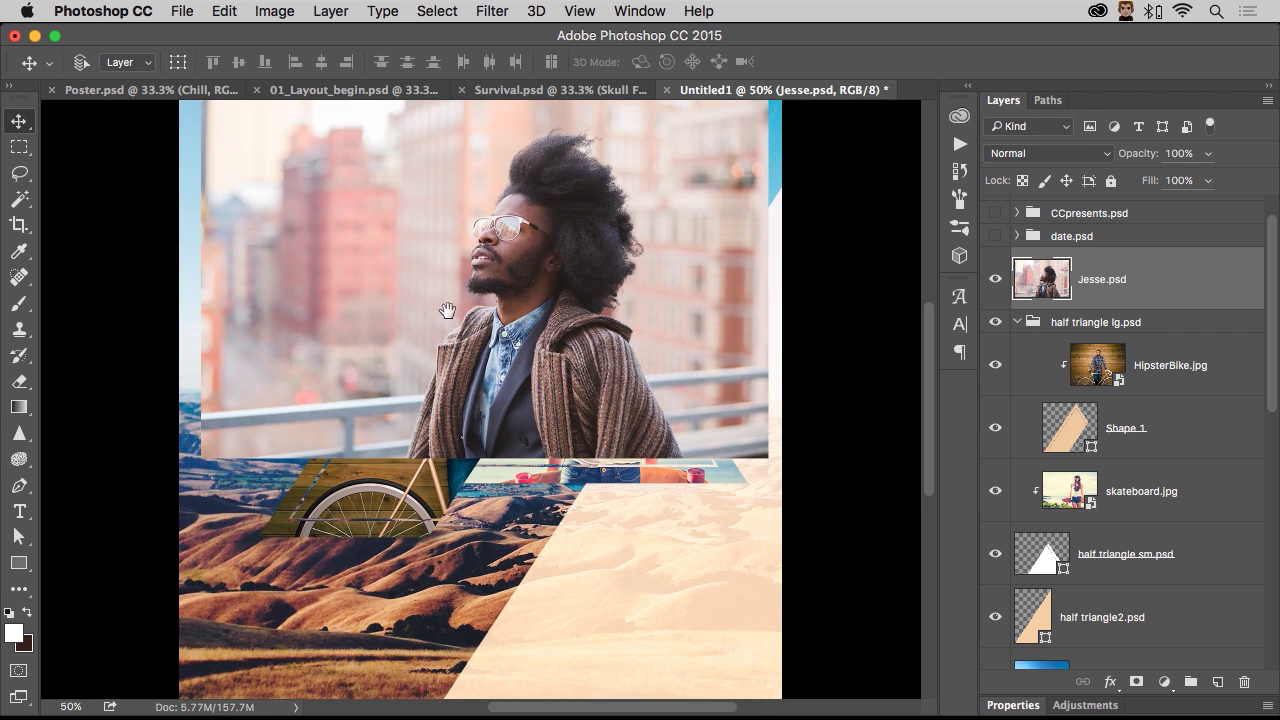
scroll(443, 323, "up", 2)
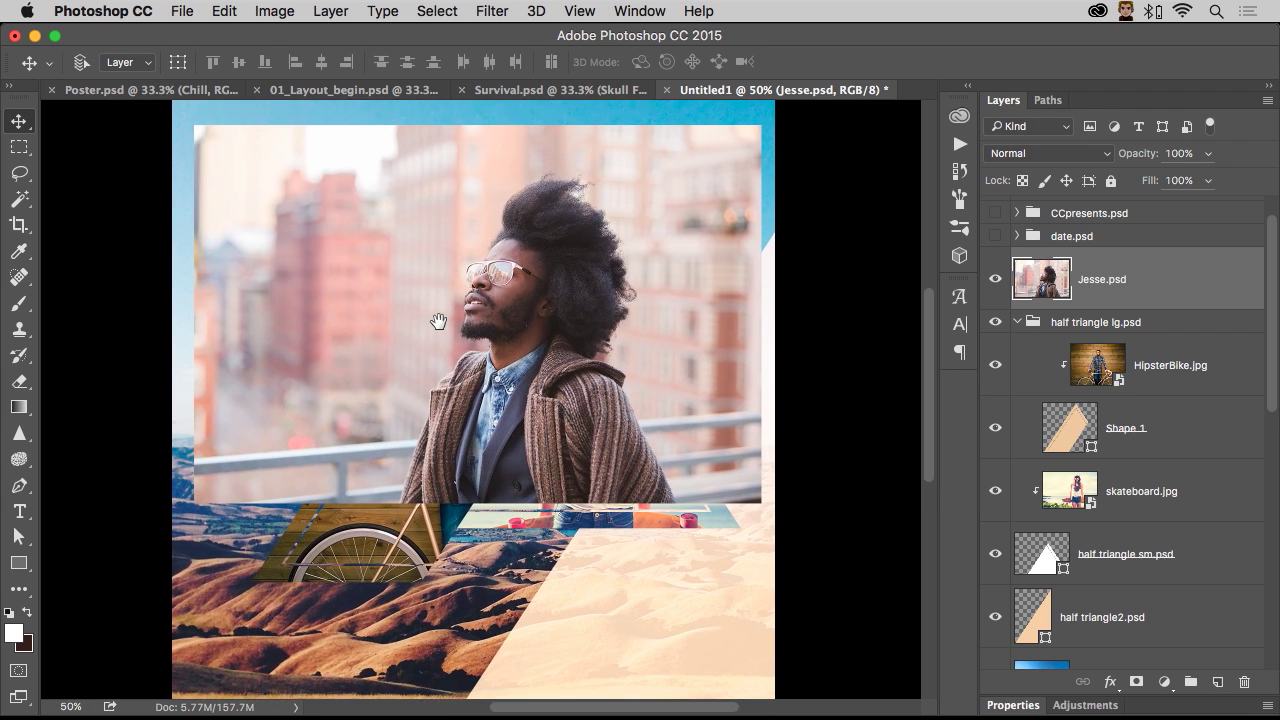
Try a Magic Wand selection of the man with a layer mask, then undo it and deselect.
left_click(15, 205)
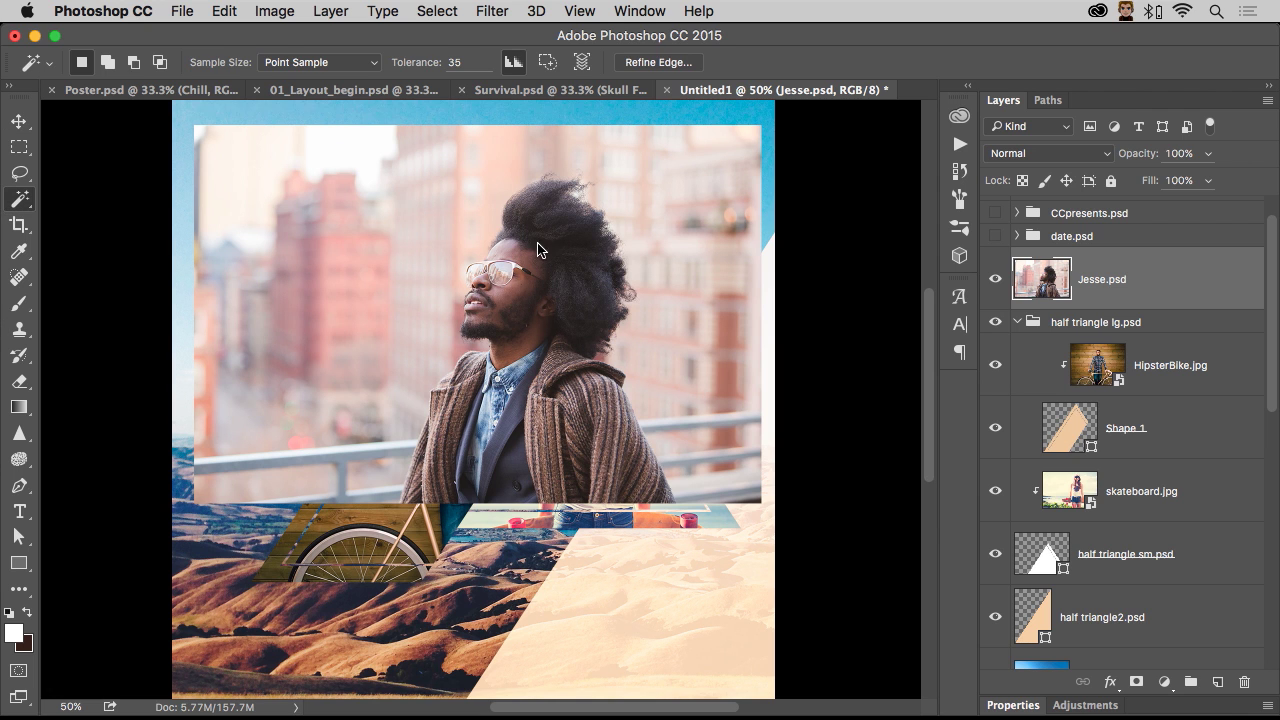
left_click(733, 228)
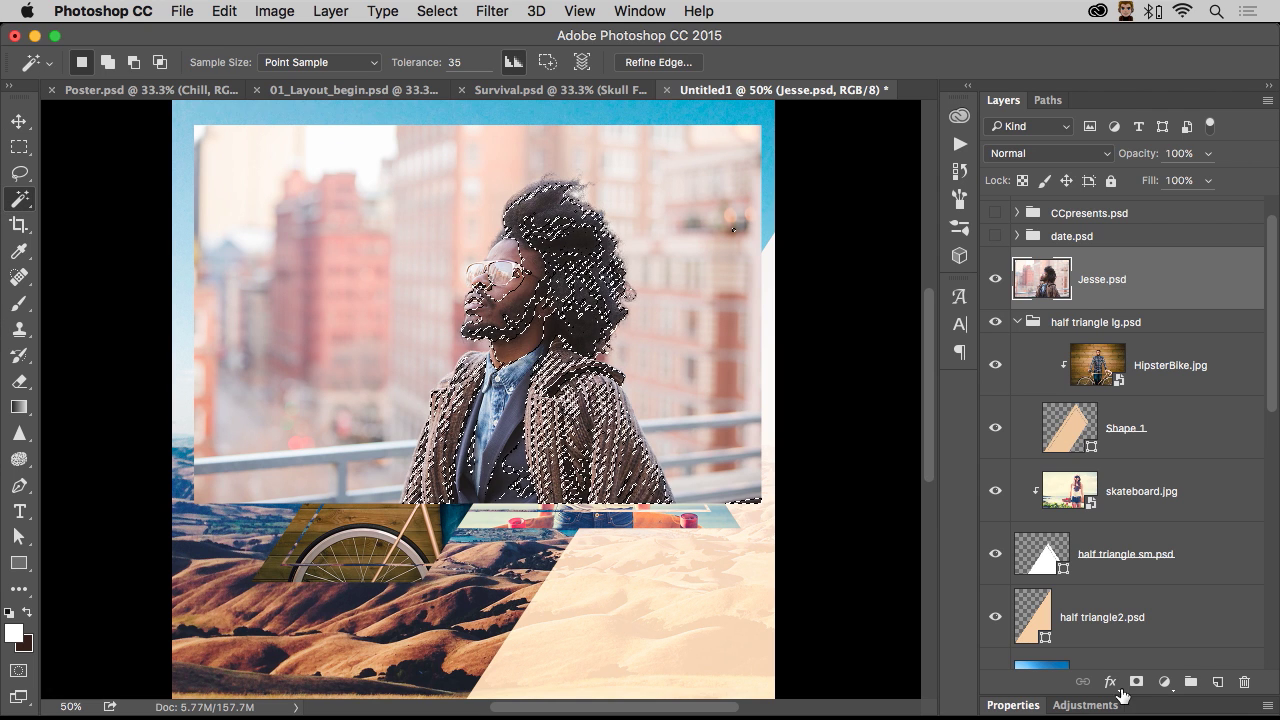
left_click(1135, 683)
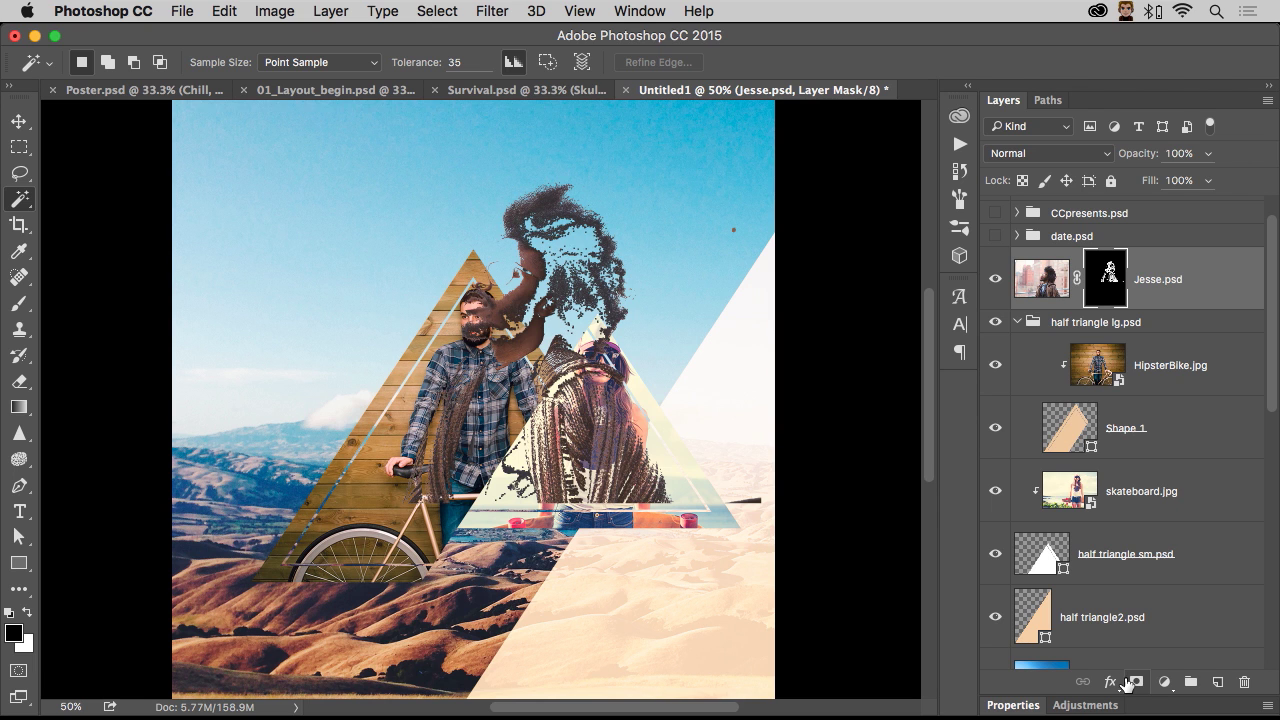
key("super+z")
key("super+d")
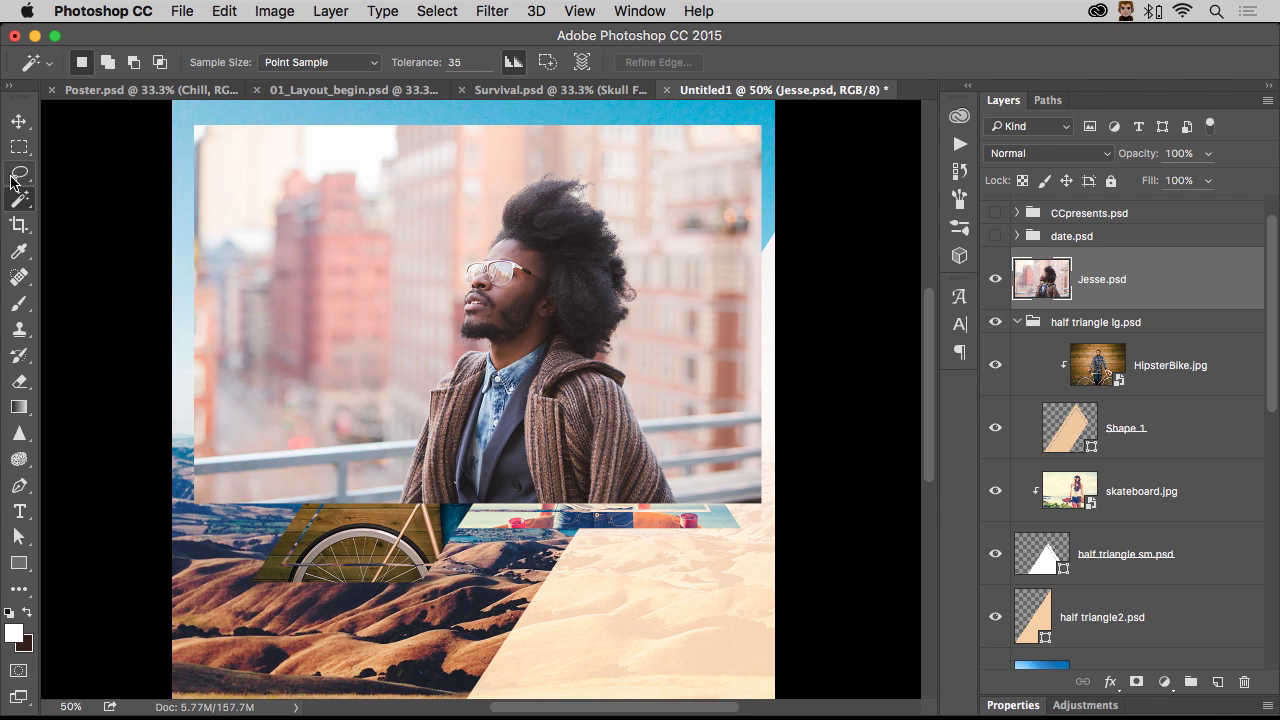
Select the man with Focus Area, brushing the shirt and dark strap into the selection.
left_click(14, 176)
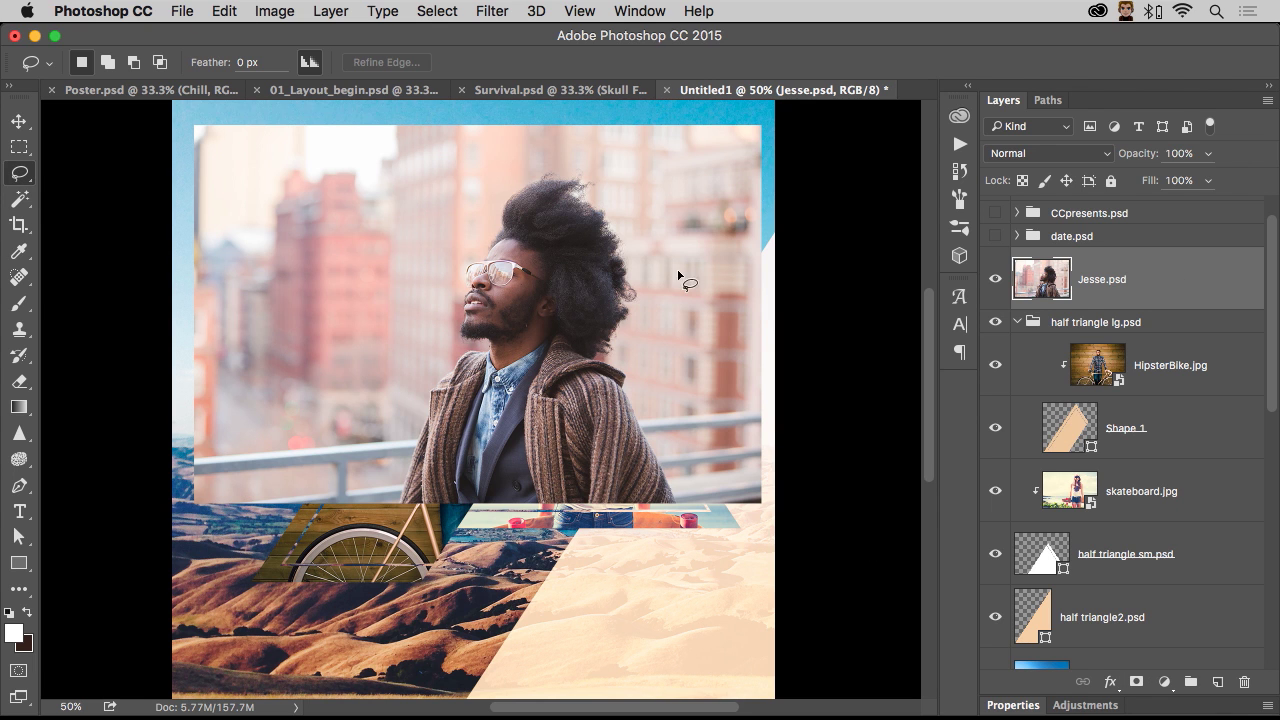
left_click(422, 13)
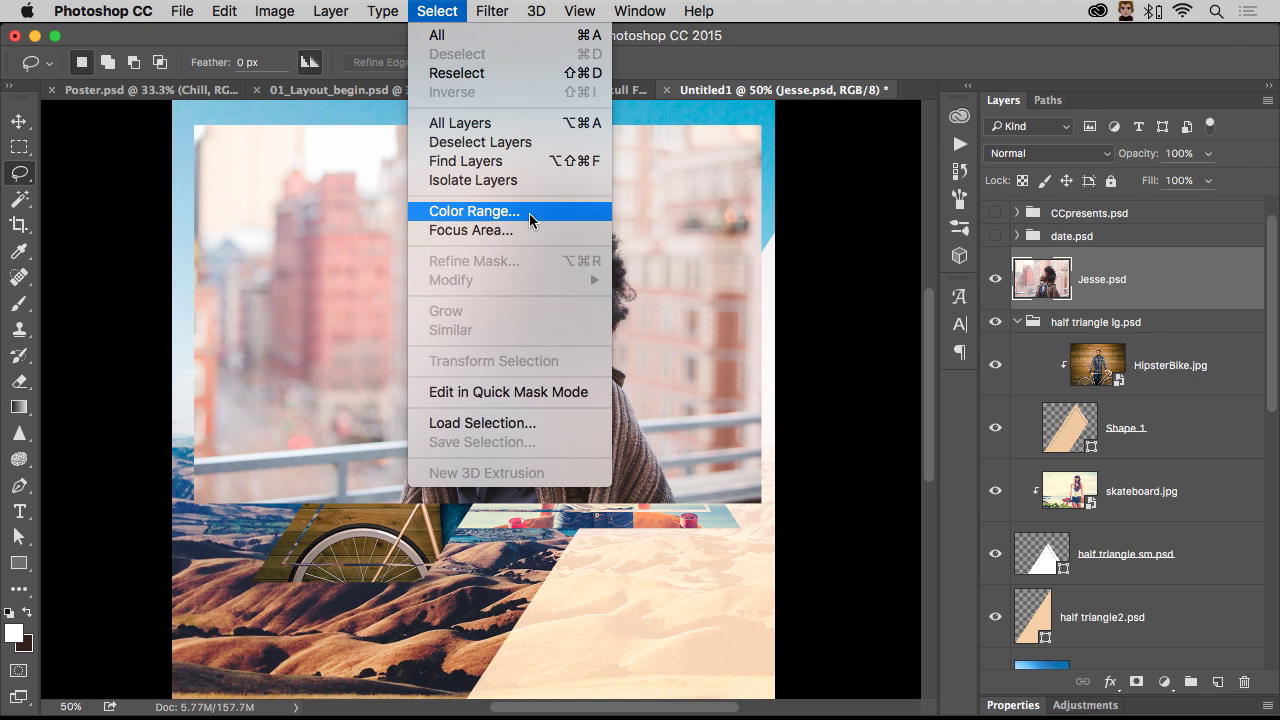
left_click(552, 232)
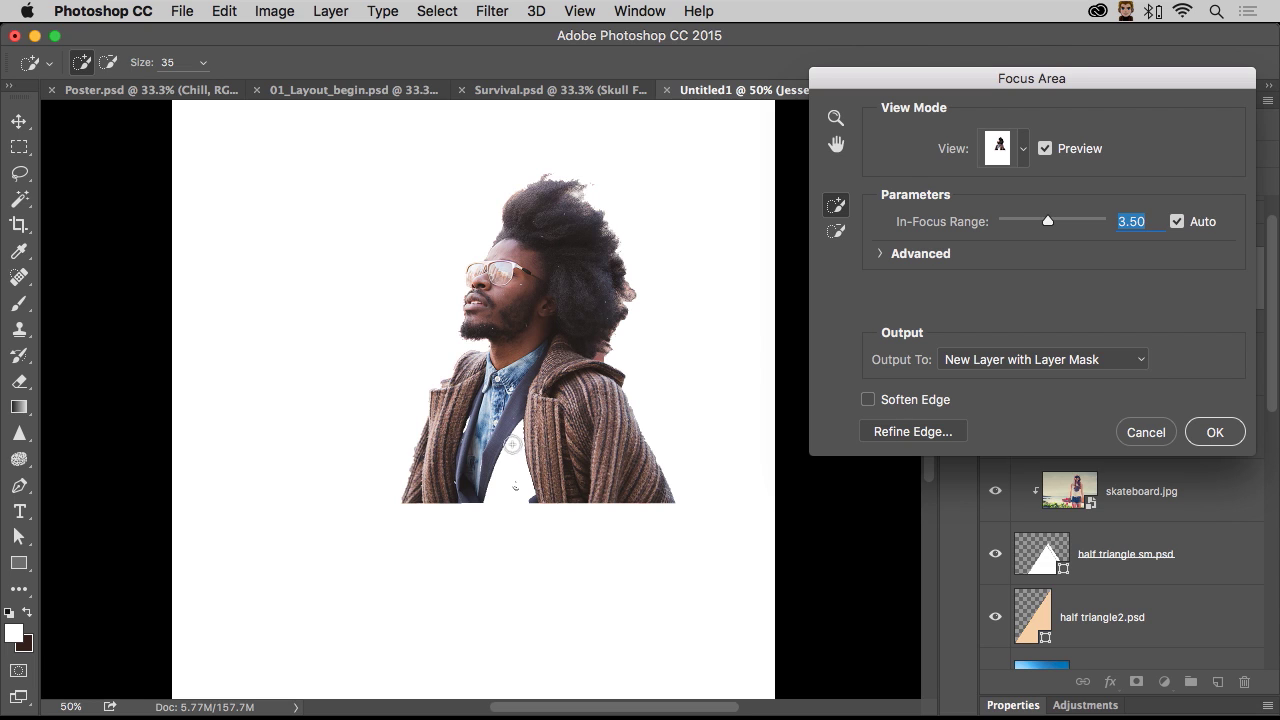
key("alt")
left_click(515, 430, "alt")
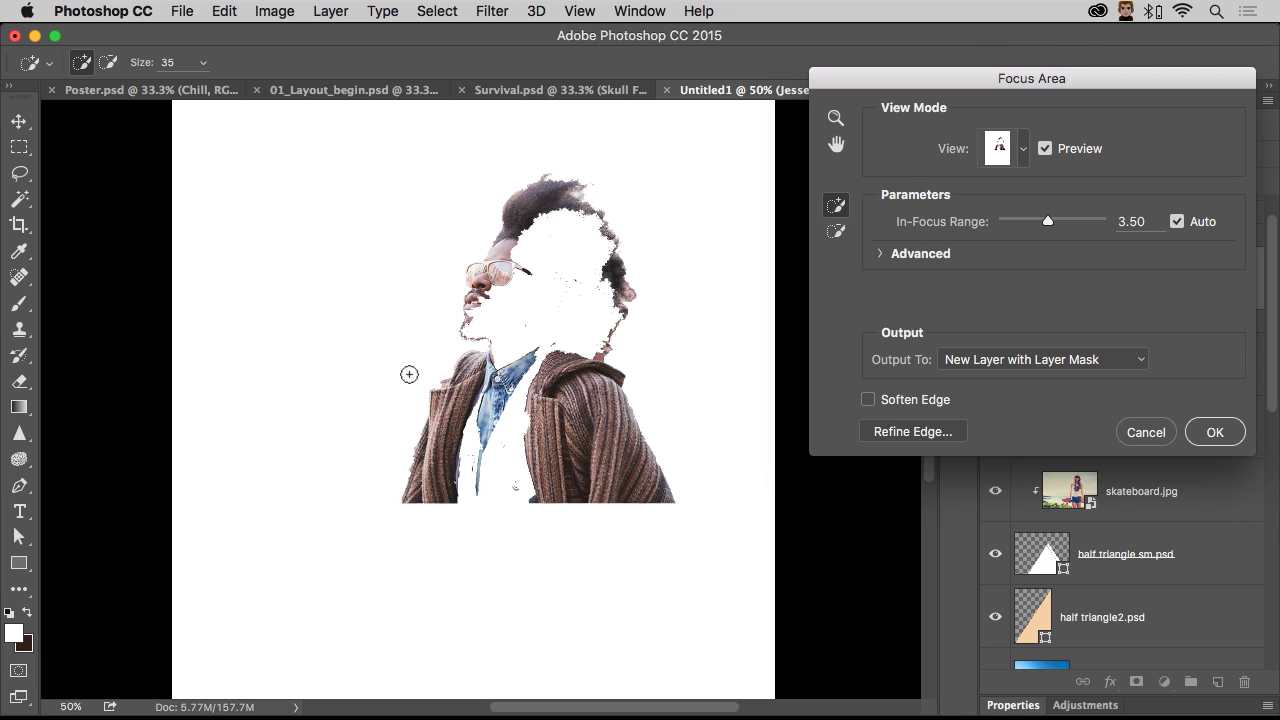
left_click(497, 428)
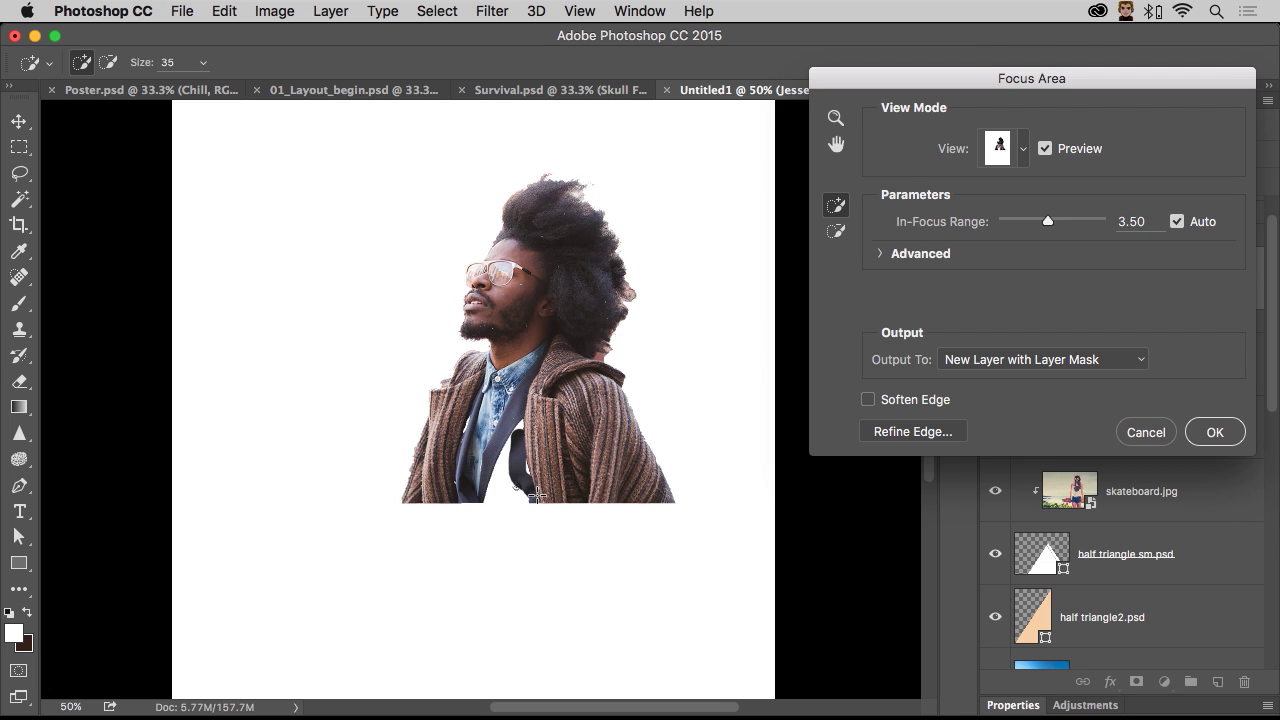
left_click_drag(537, 494, 491, 479)
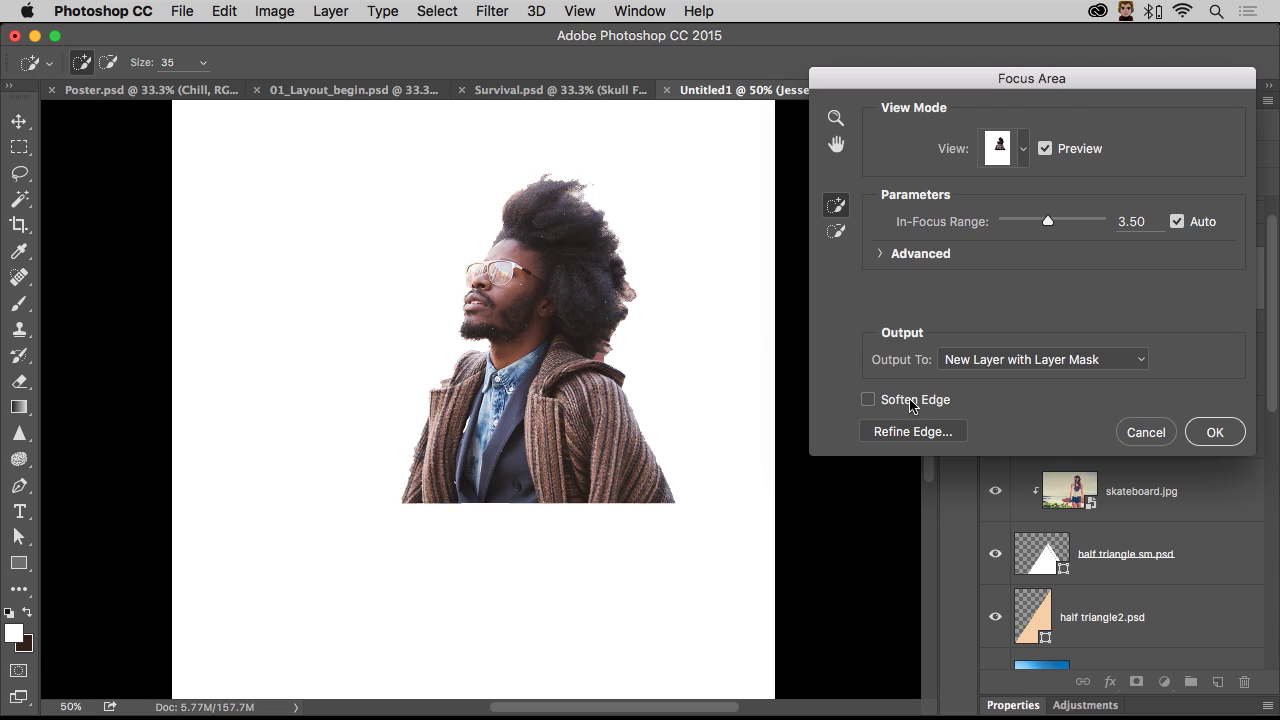
Refine the cut-out edges along the top of the hair and near the chin with a smaller brush.
left_click(911, 431)
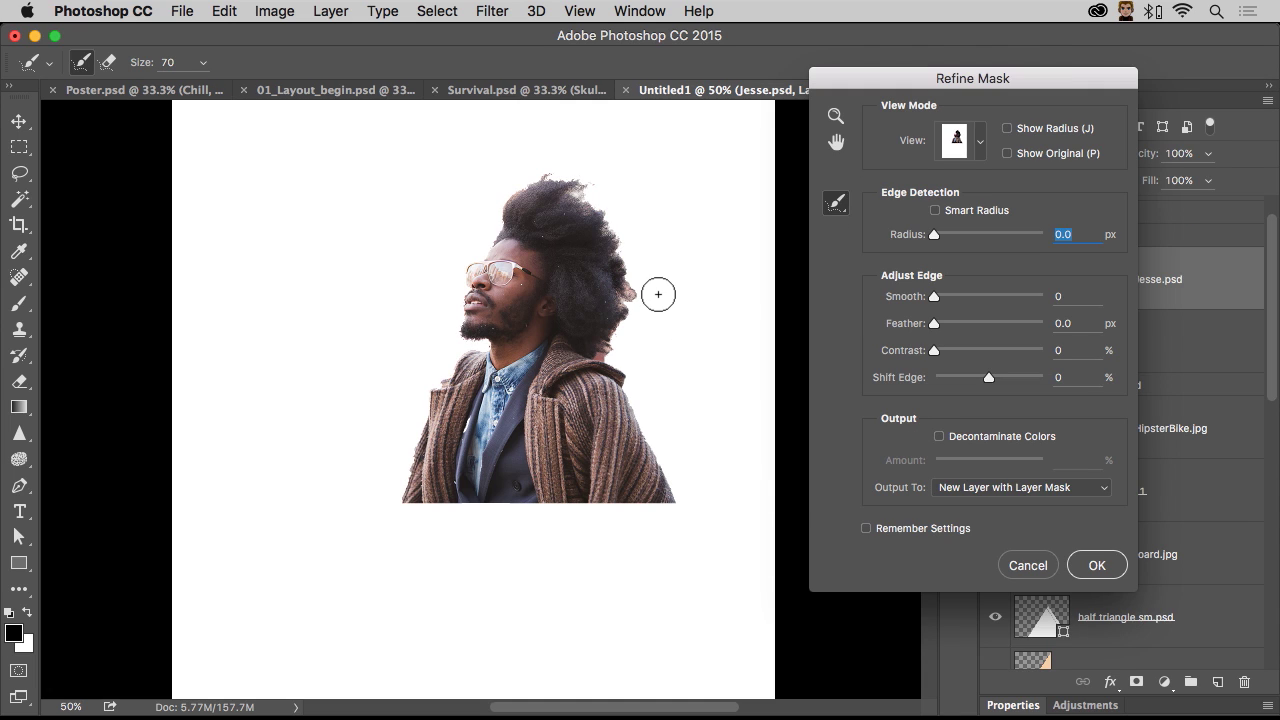
key("bracketleft")
key("bracketleft")
mouse_move(503, 207)
left_mouse_down()
mouse_move(528, 186)
mouse_move(581, 185)
mouse_move(610, 228)
mouse_move(630, 308)
mouse_move(606, 355)
left_mouse_up()
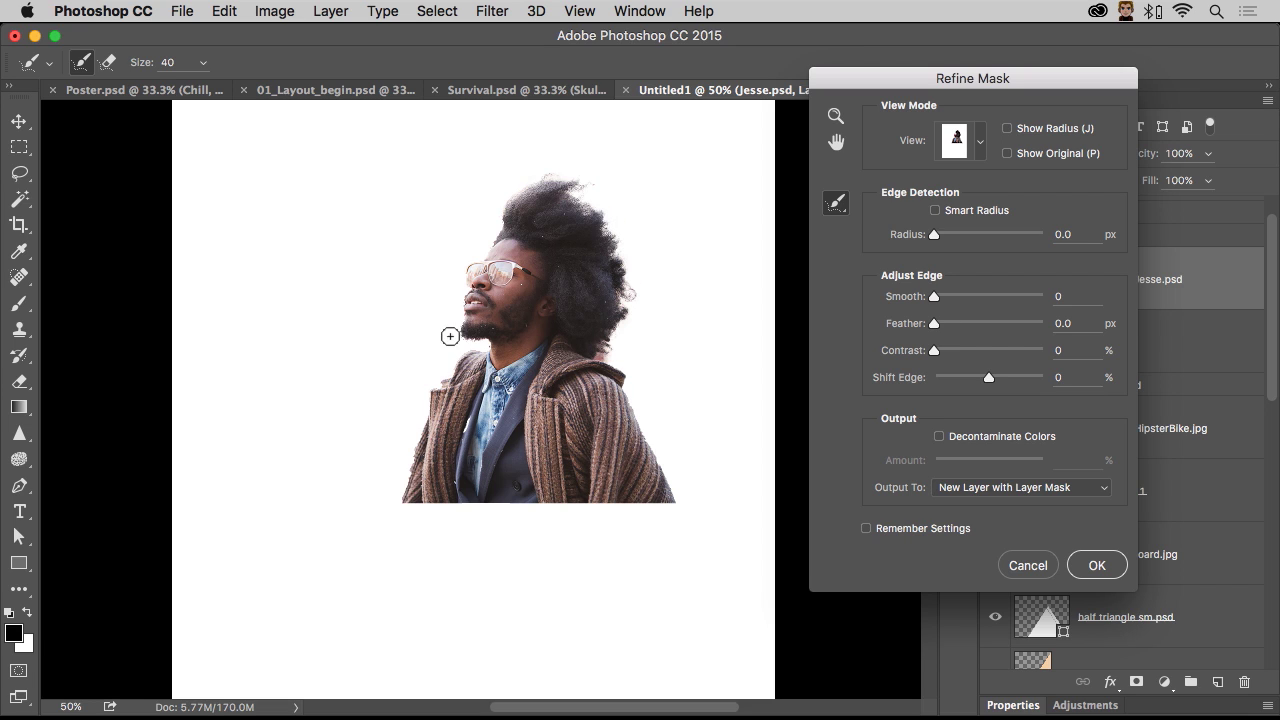
key("bracketleft")
left_click_drag(471, 340, 468, 341)
Output the refined selection as a new masked layer and delete the duplicate Jesse.psd layer.
left_click(1095, 566)
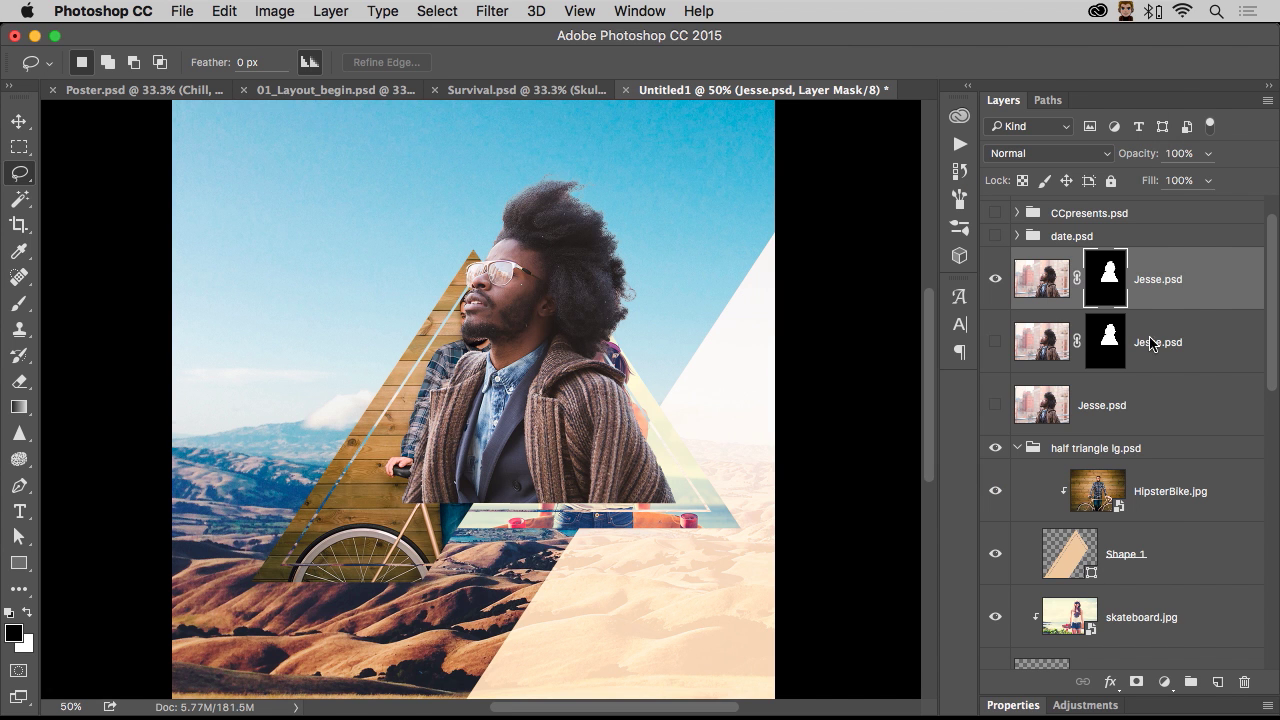
left_click(1150, 343)
left_click(1245, 682)
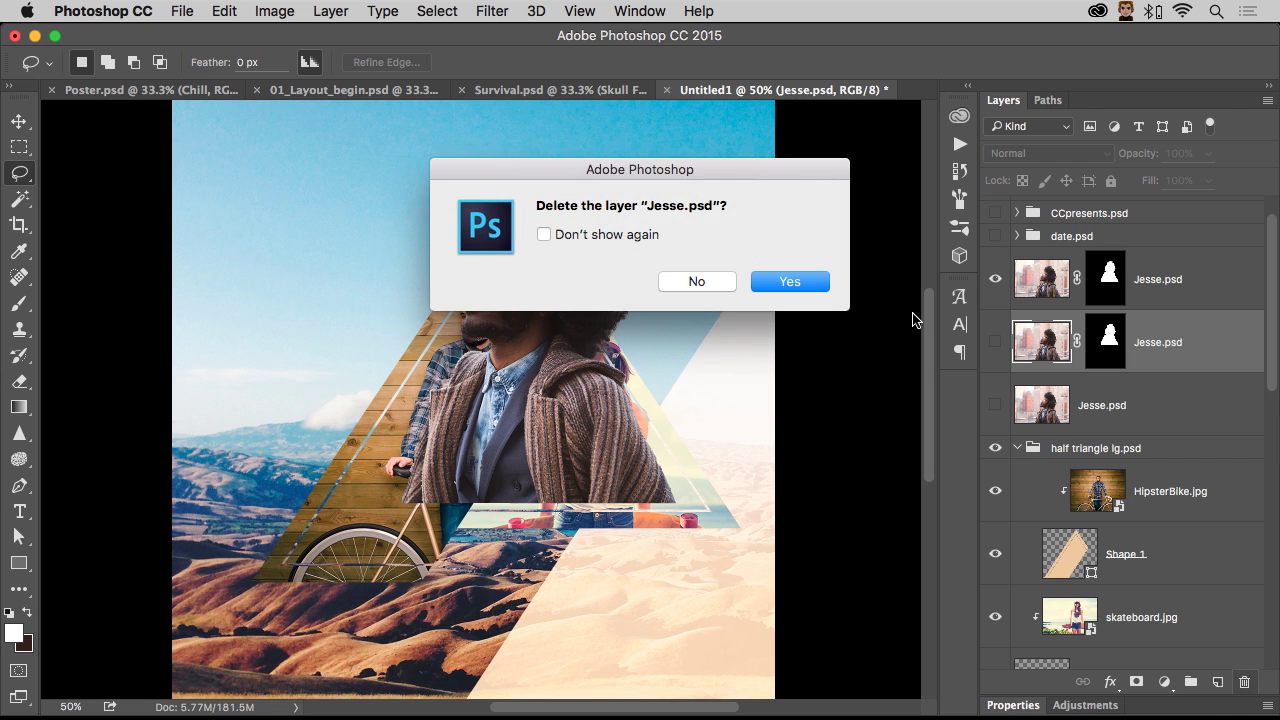
left_click(805, 282)
Show the unmasked Jesse.psd photo, then move it down-right and shrink it.
left_click(1168, 290)
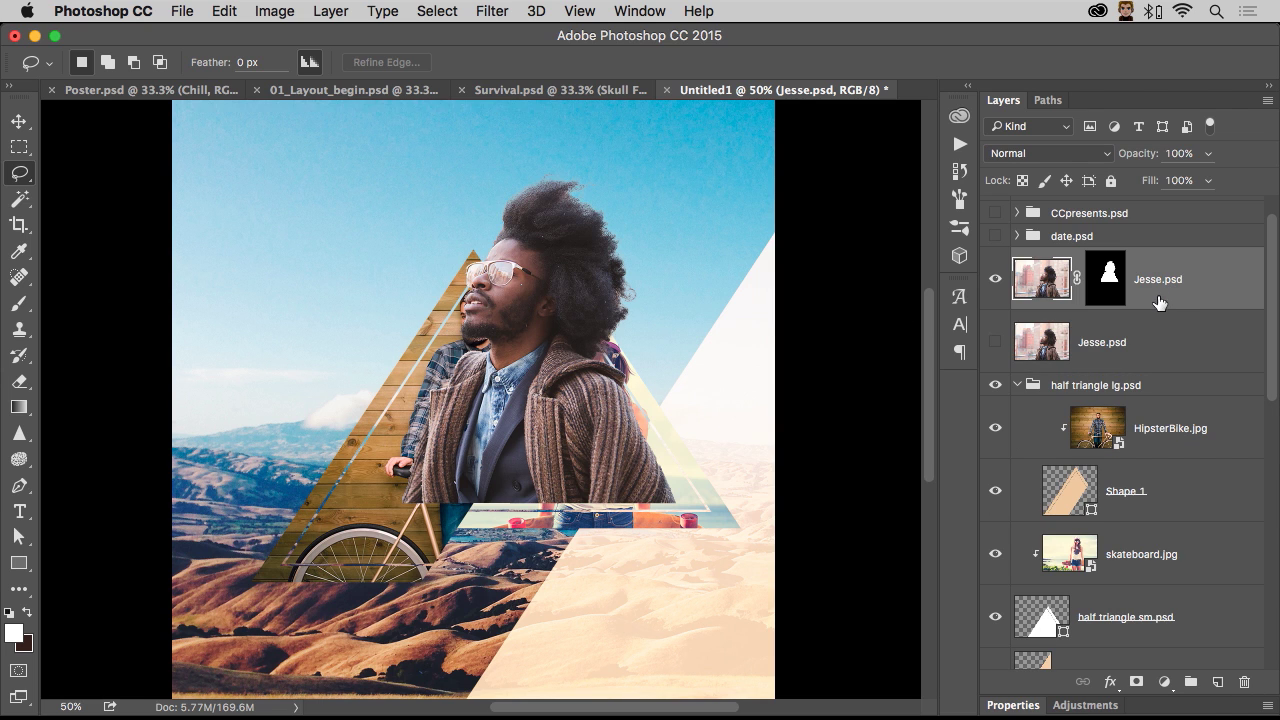
left_click(996, 344)
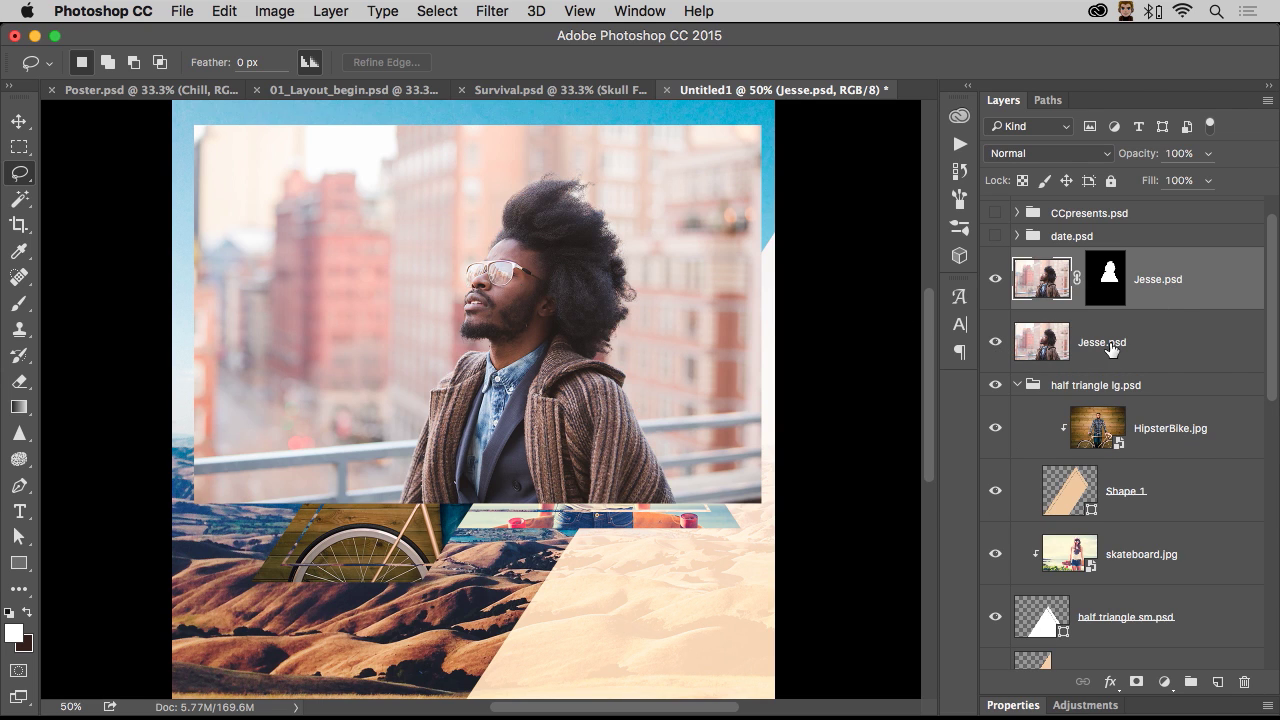
left_click(1108, 350)
left_click(20, 121)
left_click_drag(318, 280, 340, 483)
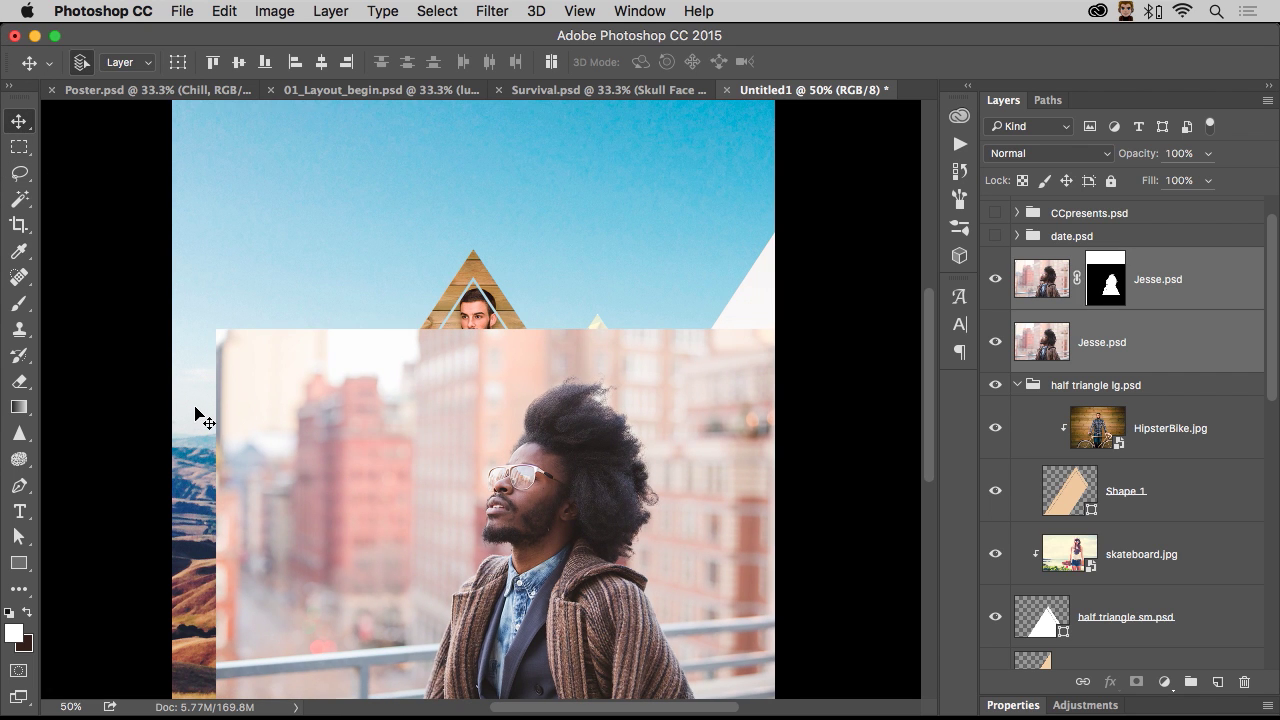
key("ctrl+t")
left_click_drag(212, 329, 312, 492)
key("Return")
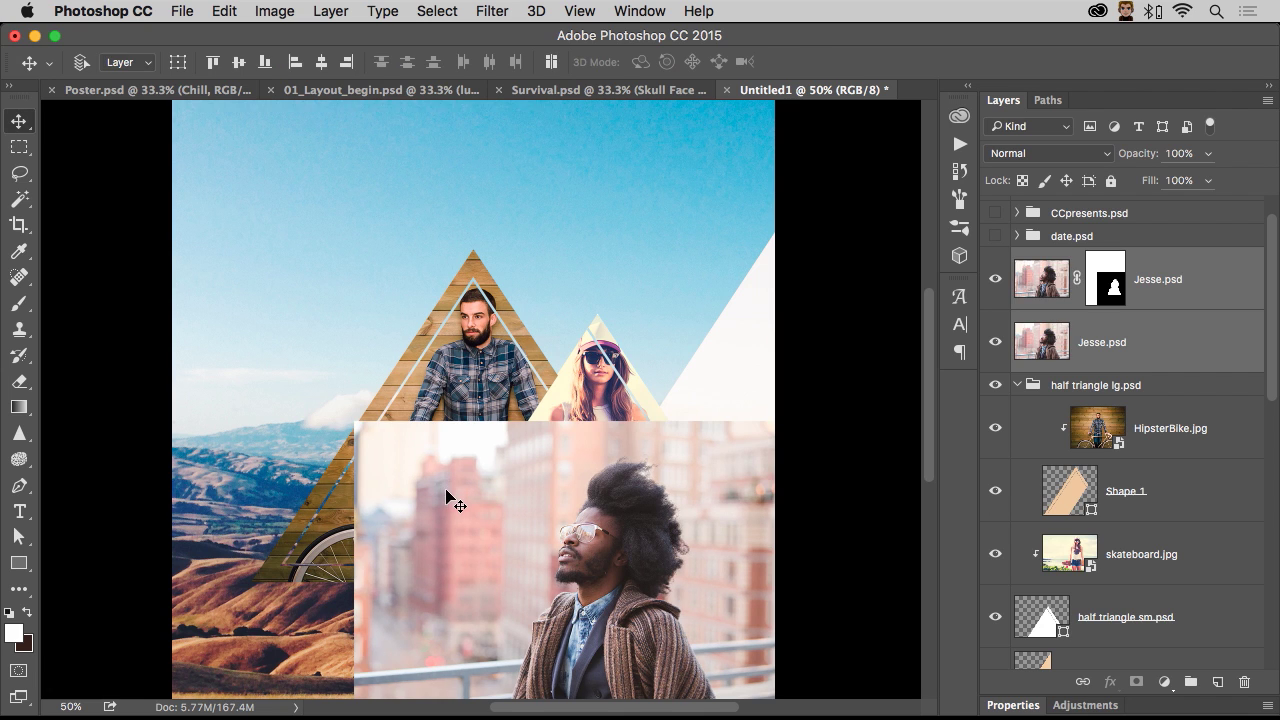
left_click_drag(446, 487, 437, 498)
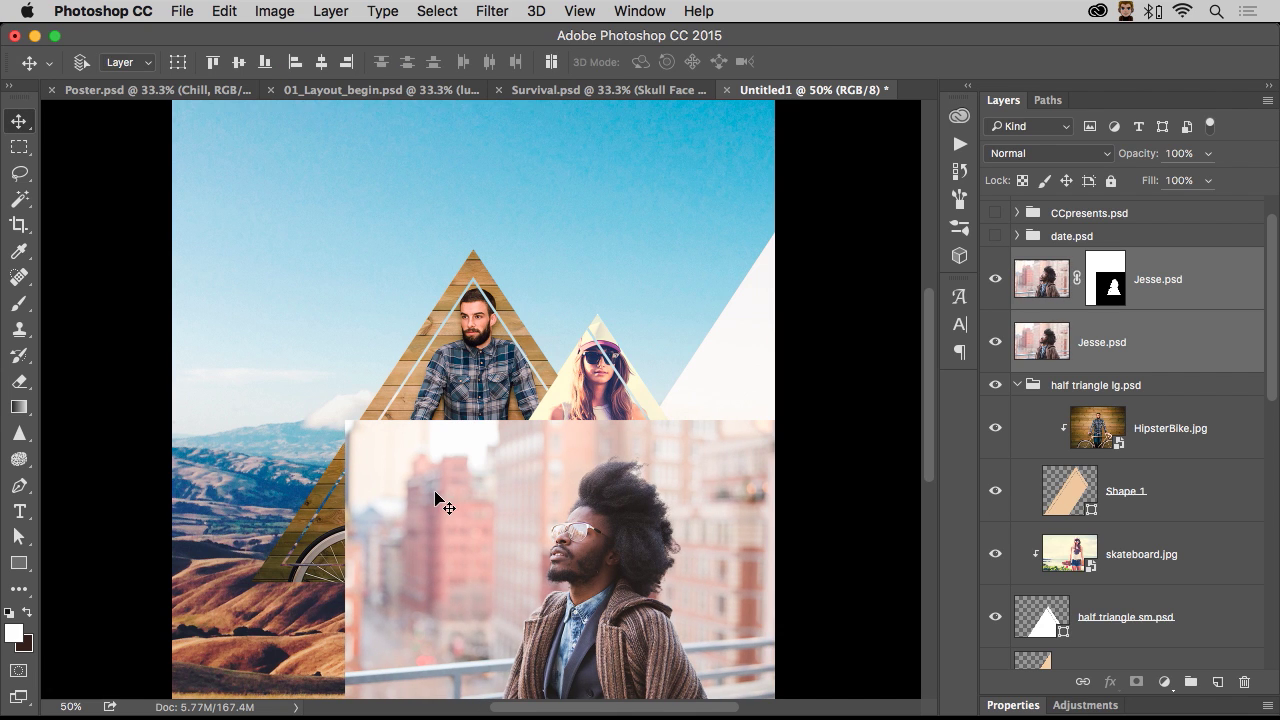
Move the unmasked Jesse layer below half triangle sm.psd in the layer stack.
left_click(1104, 306)
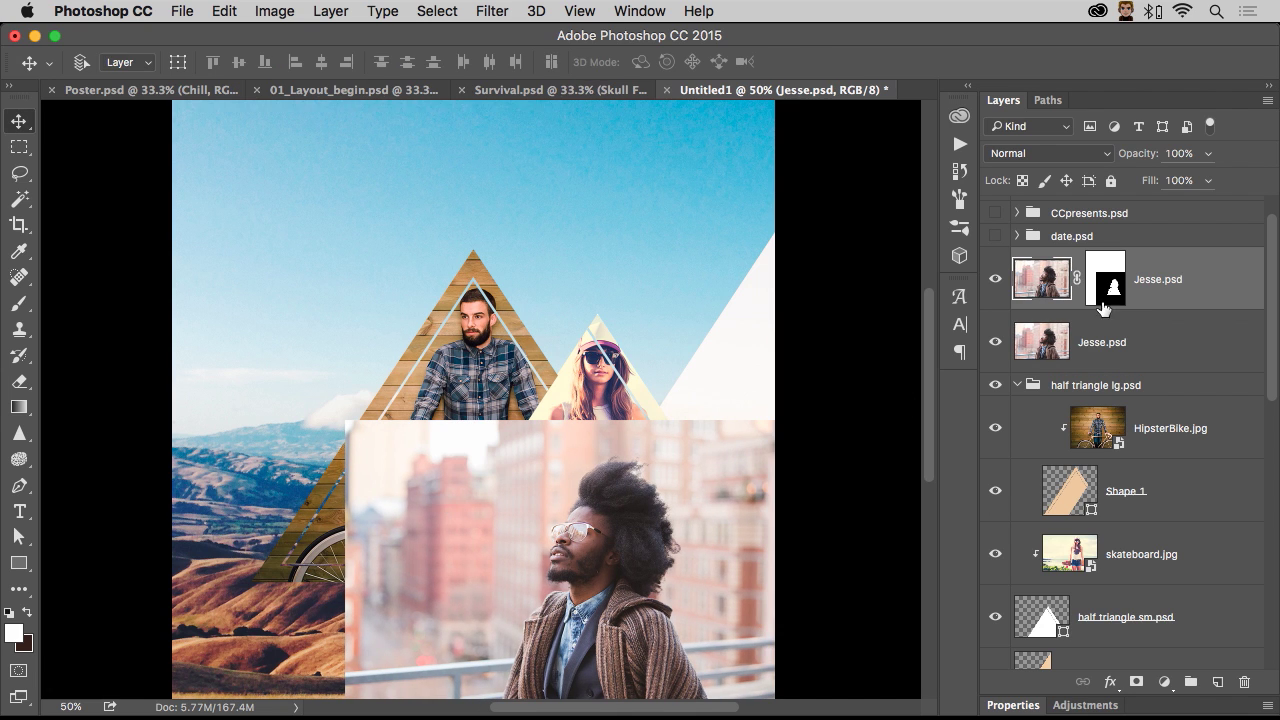
left_click(995, 343)
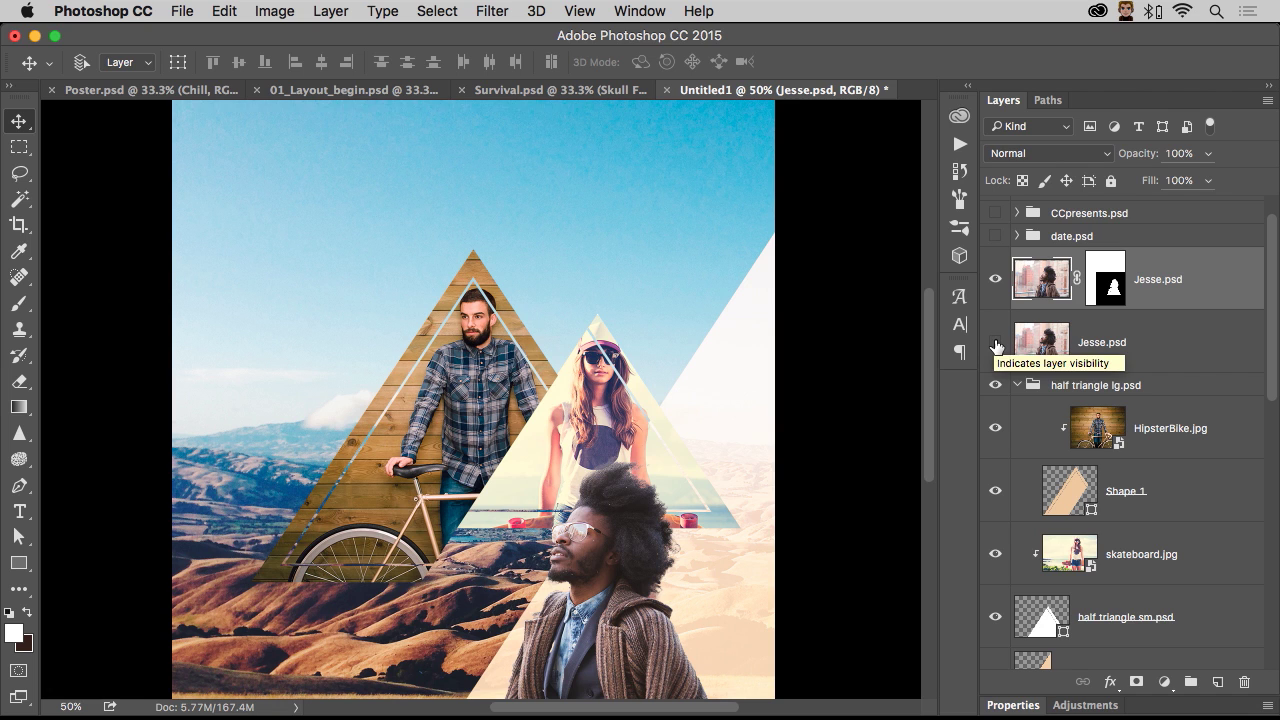
left_click(995, 344)
left_click_drag(1101, 342, 1088, 645)
scroll(1088, 645, "down", 2)
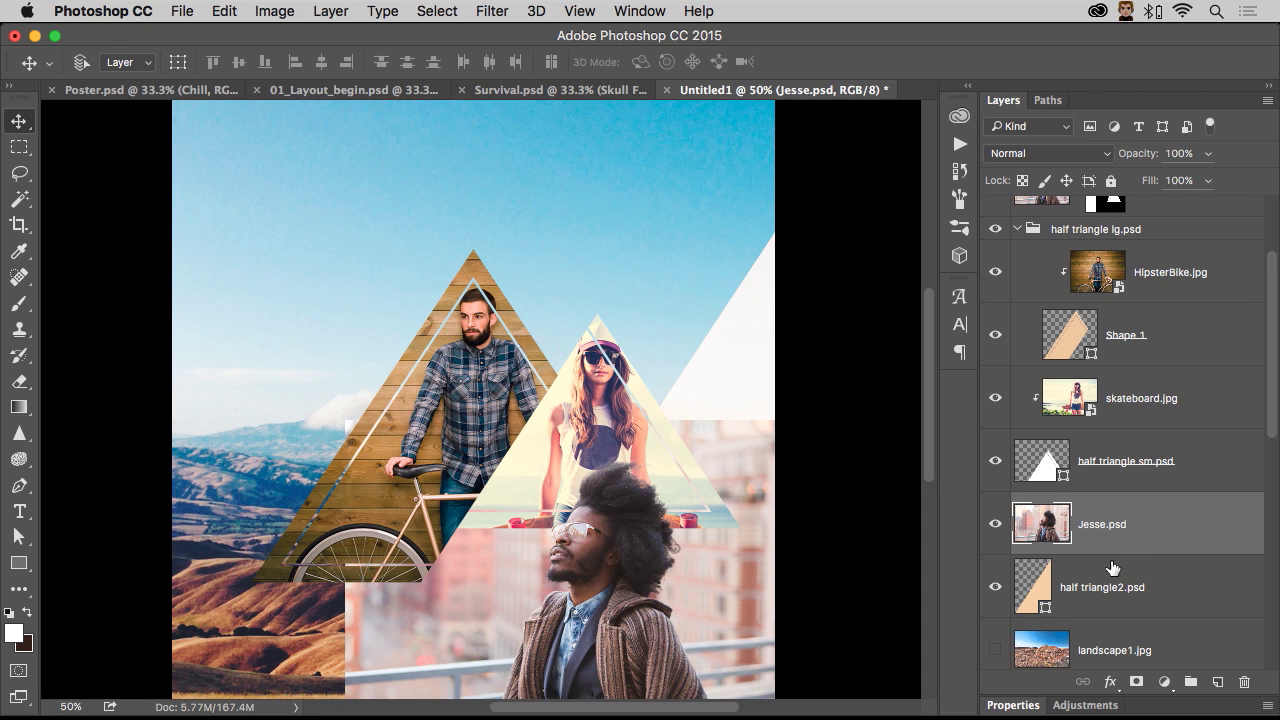
Clip the Jesse photo inside half triangle2.psd and set that triangle's blend mode to Screen.
left_click(1112, 555, "alt")
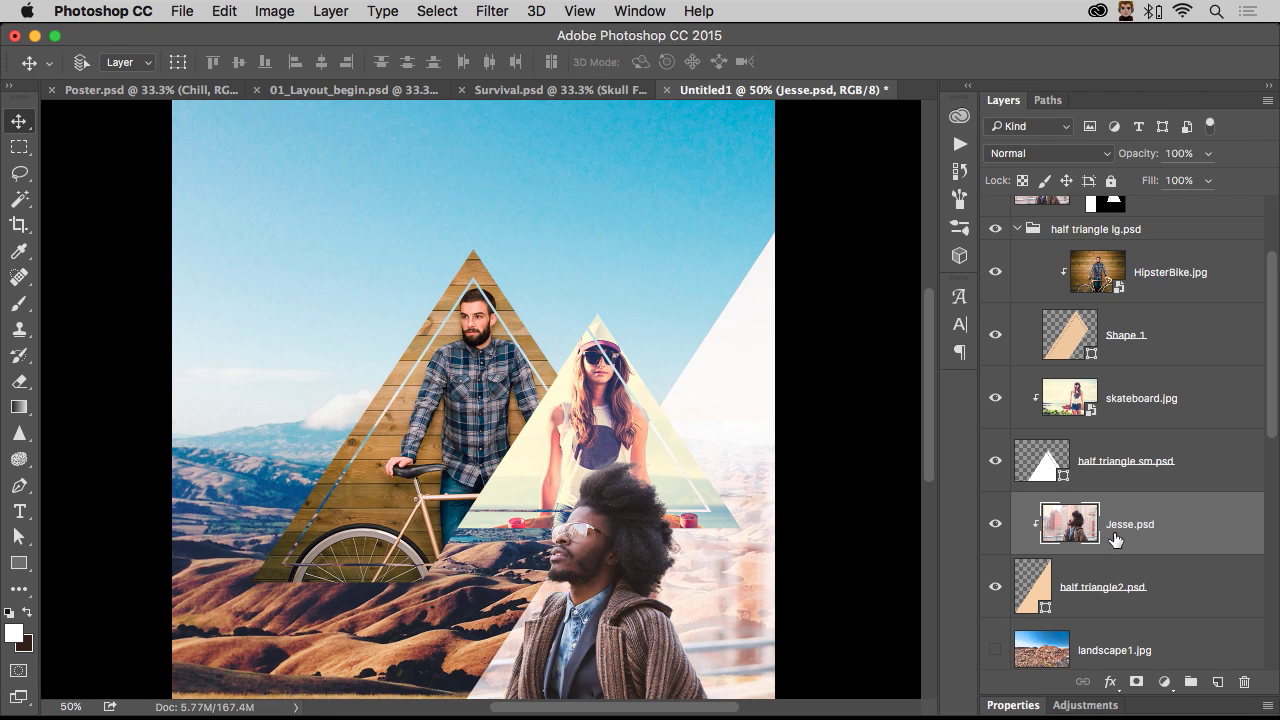
left_click(1115, 585)
left_click(1074, 157)
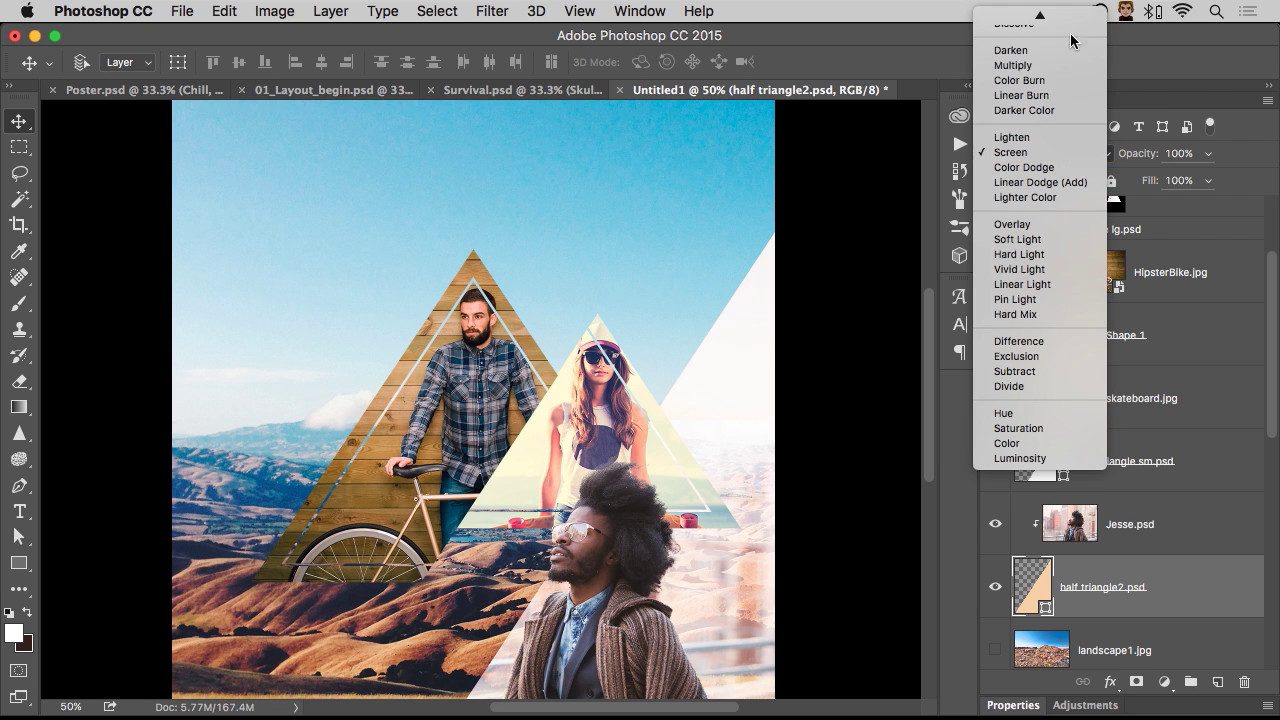
left_click(1066, 22)
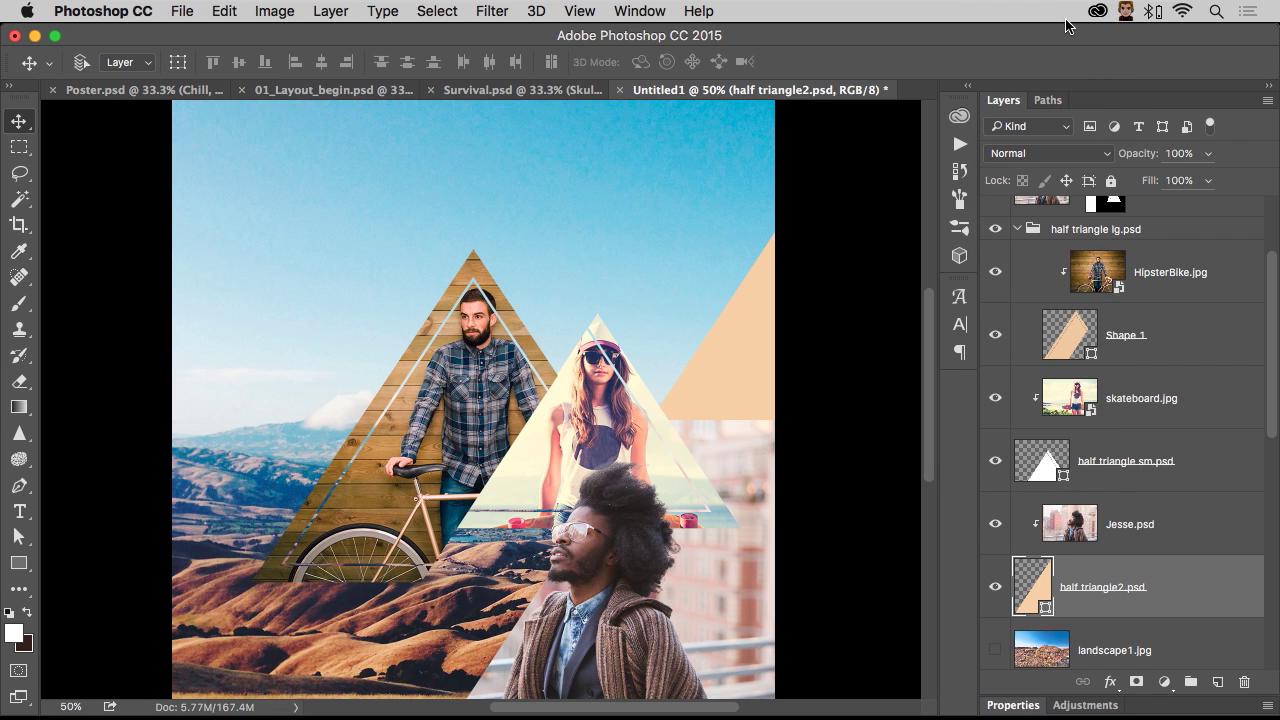
left_click(1071, 153)
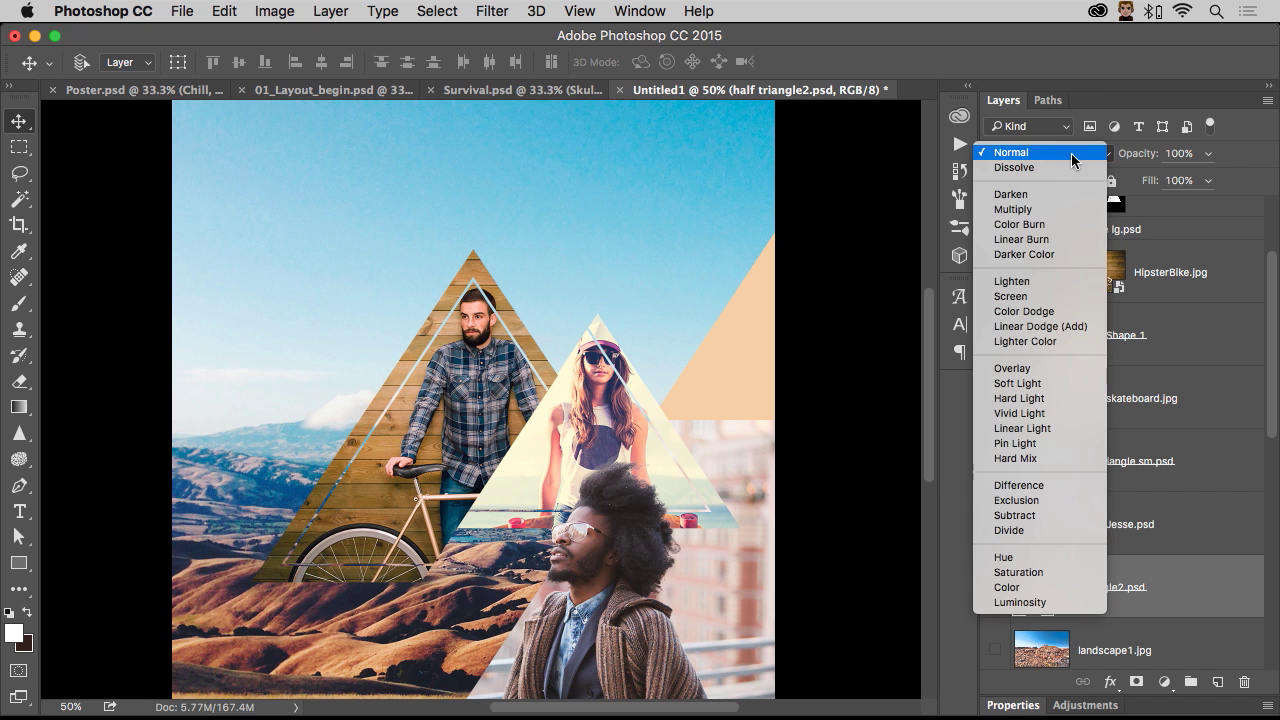
left_click(1068, 297)
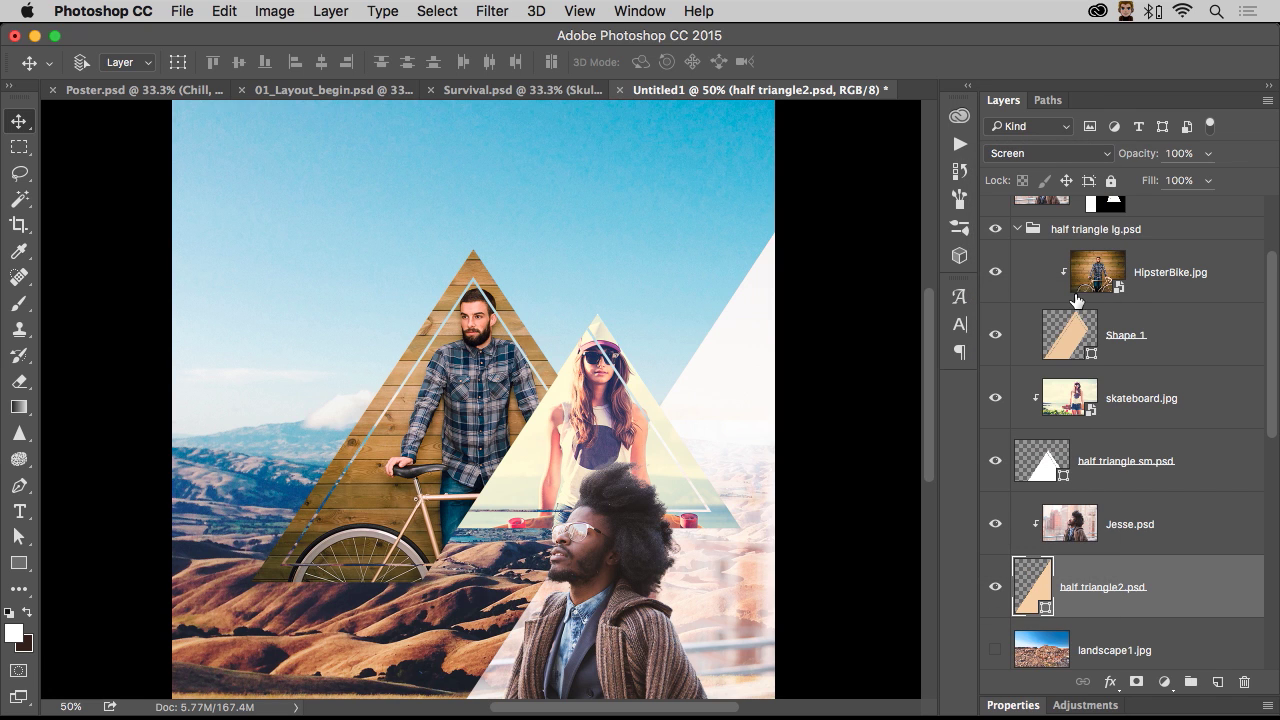
Turn on all lines.psd, all text.psd, CCpresents.psd and the 12 MAR date, then zoom out.
scroll(1000, 243, "up", 5)
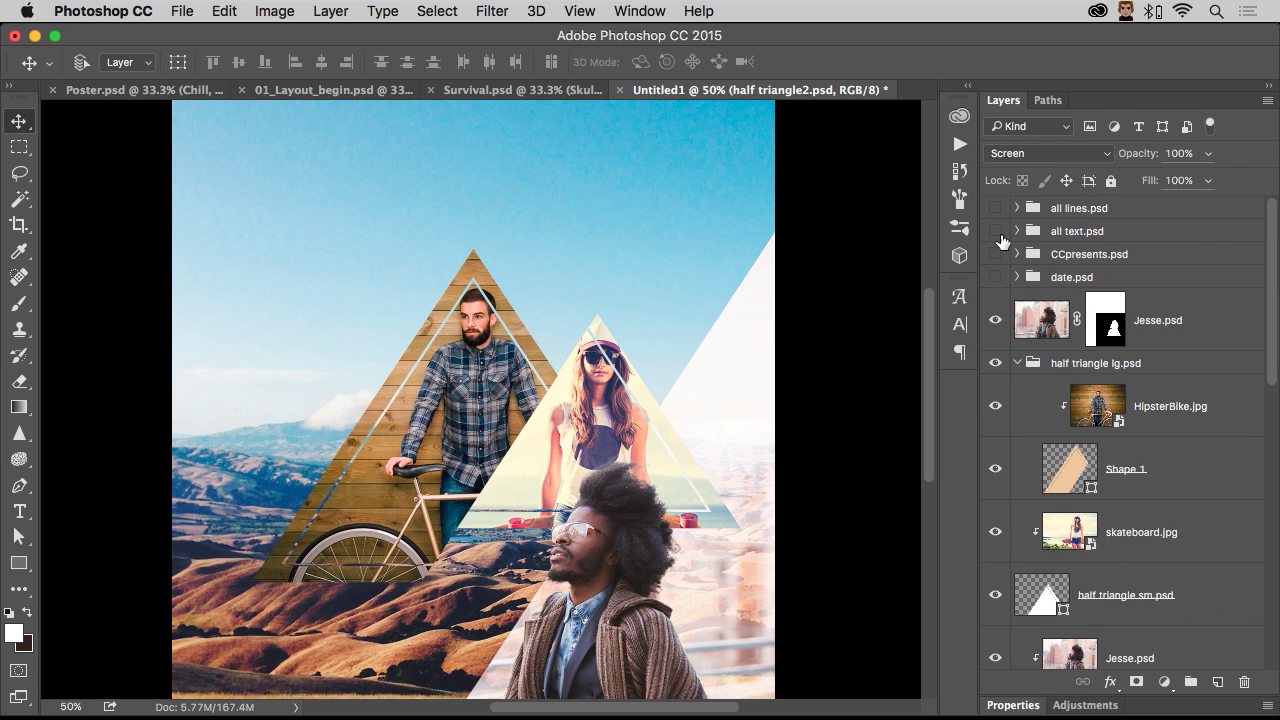
left_click(993, 208)
left_click(994, 231)
left_click(994, 254)
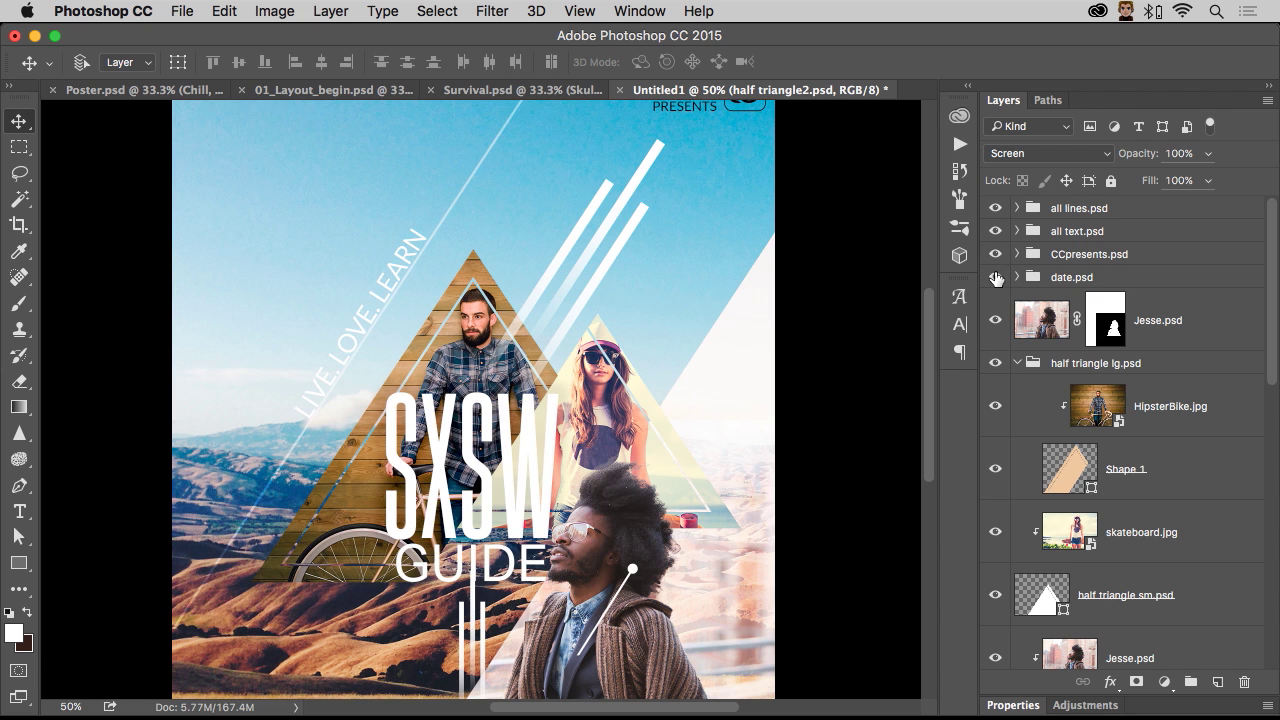
left_click(994, 277)
left_click_drag(280, 228, 274, 306)
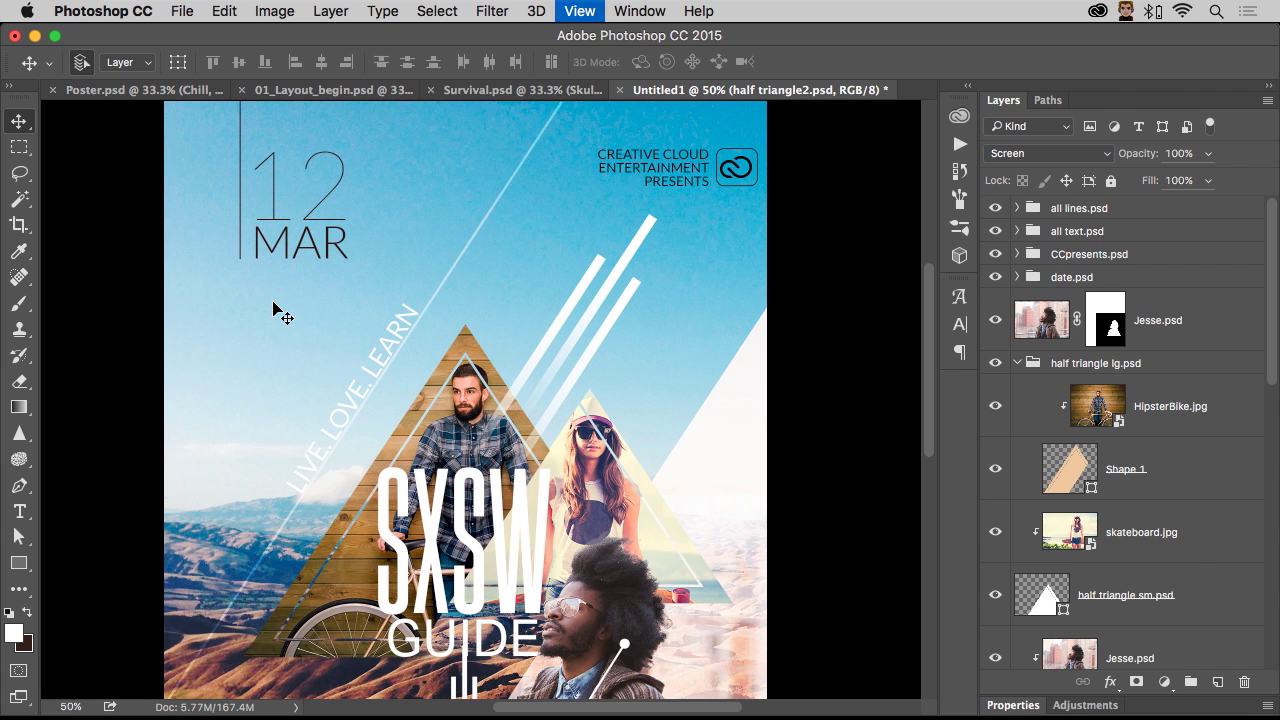
key("super+minus")
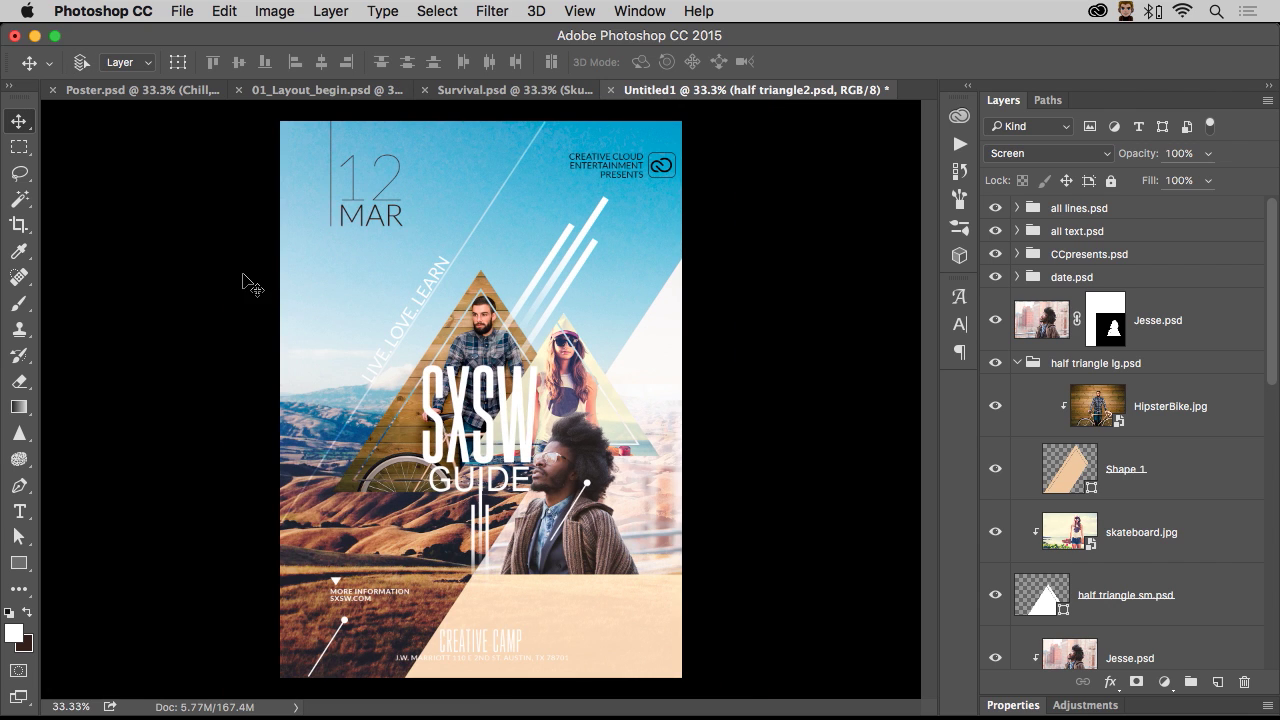
In Poster.psd, convert the City group into an artboard.
left_click(149, 90)
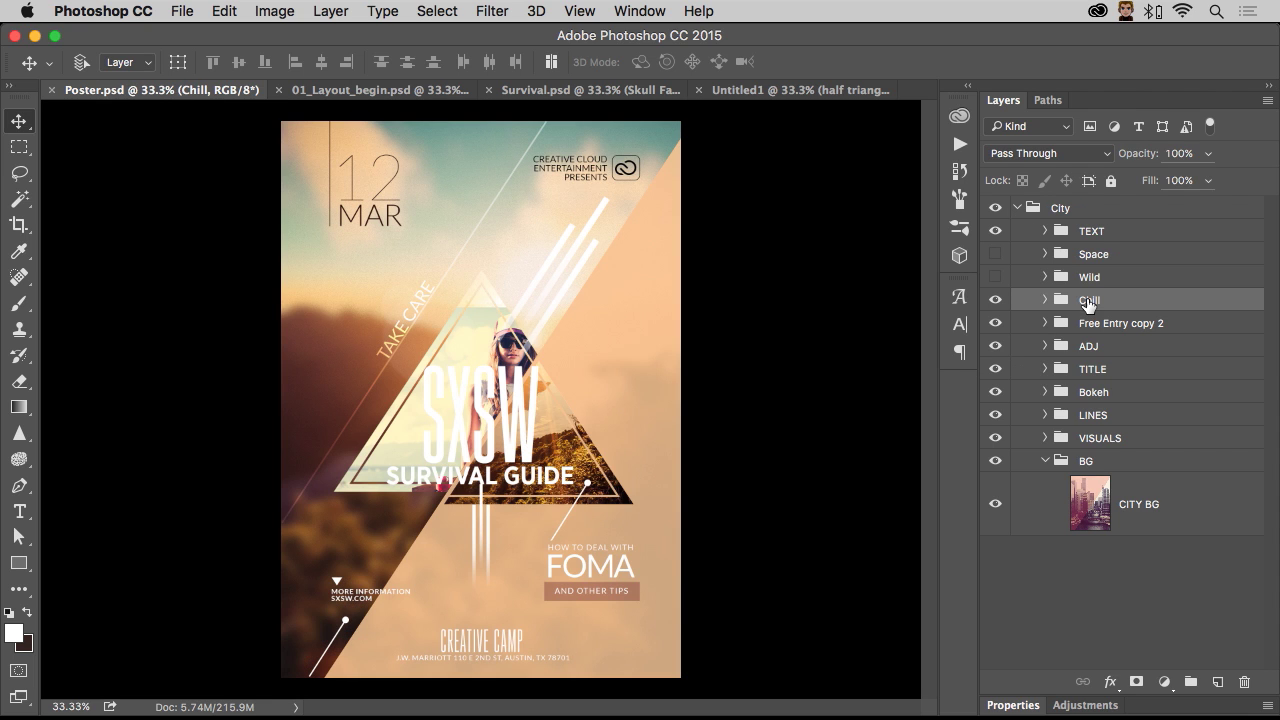
left_click(1082, 209)
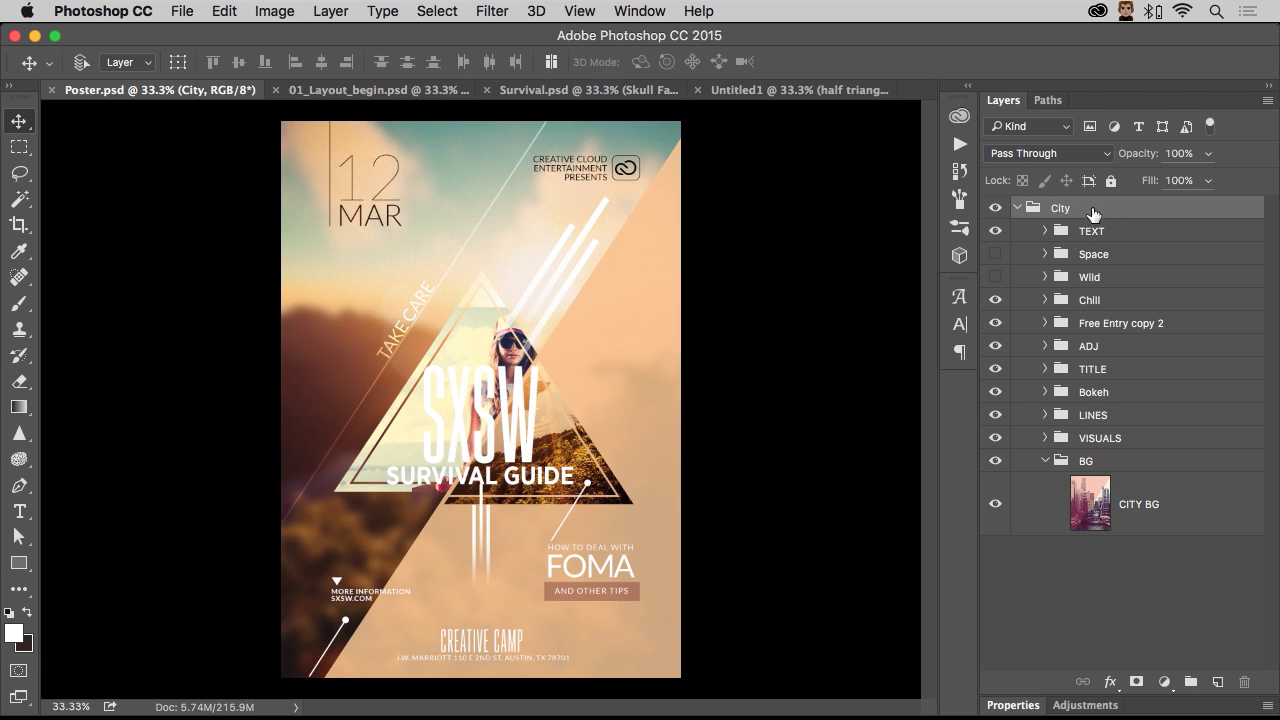
right_click(1129, 212)
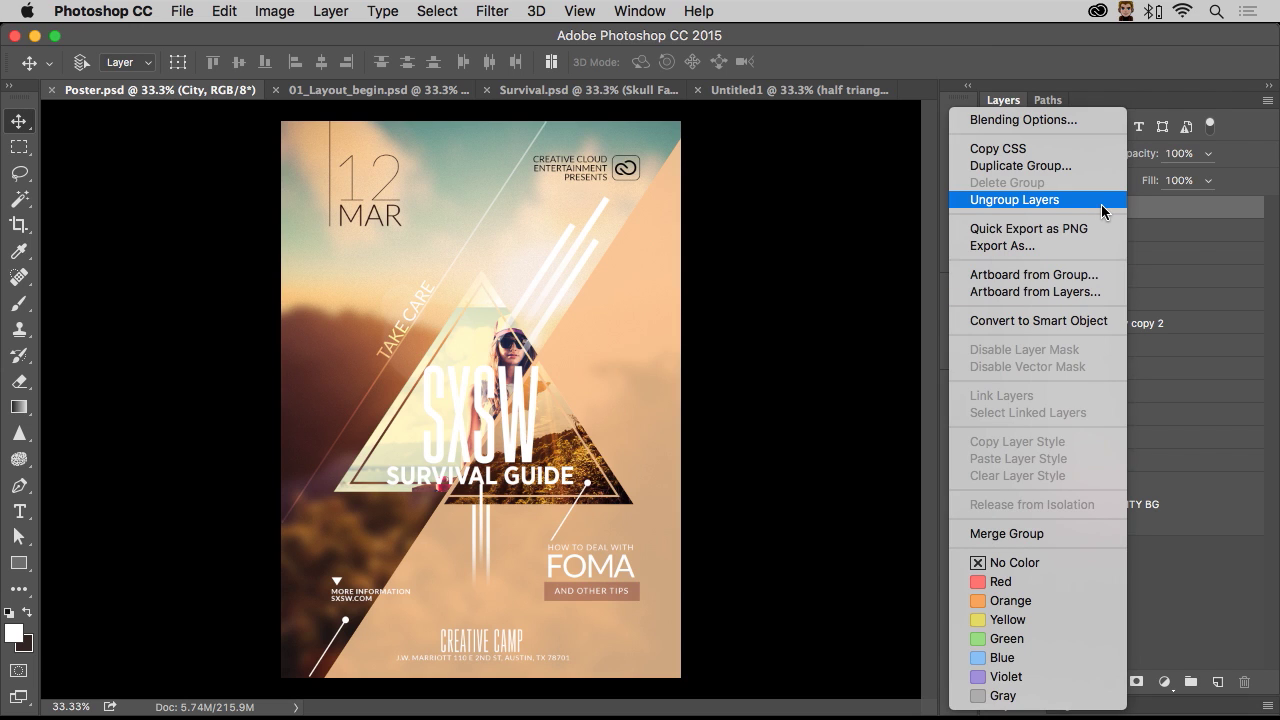
left_click(1105, 276)
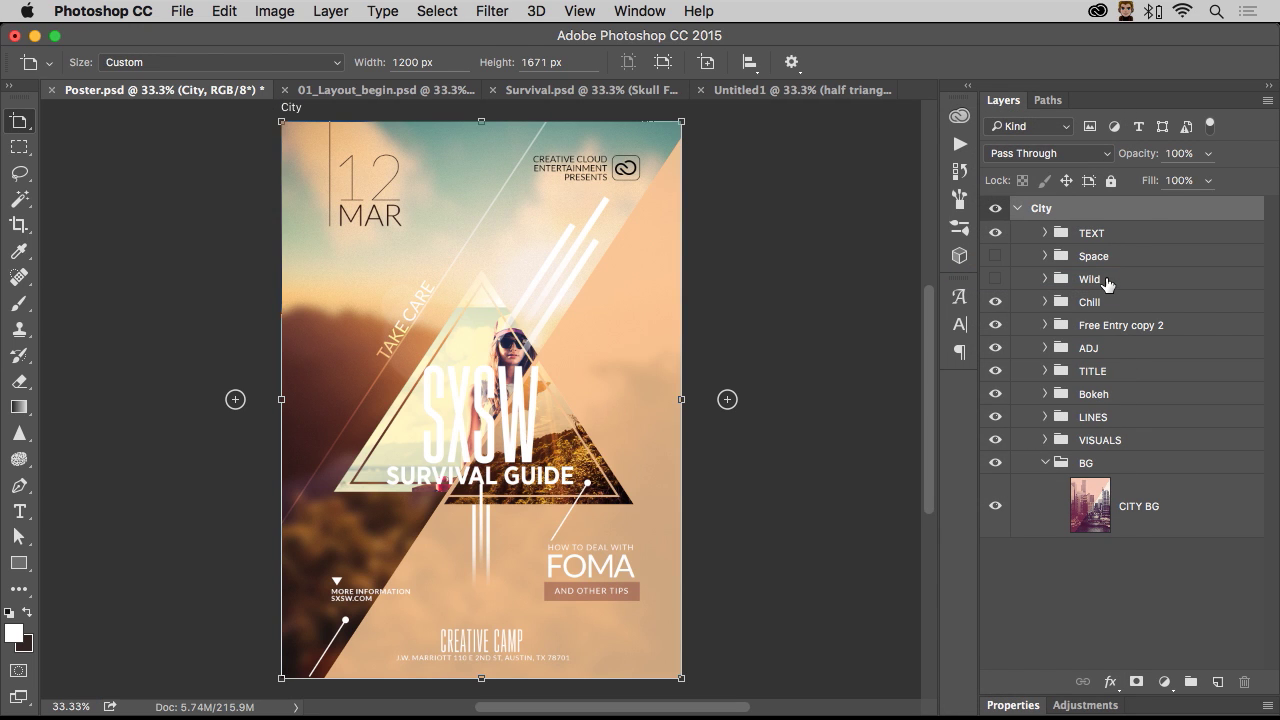
Rename the artboard 'sunshine', then add and undo a blank artboard.
double_click(1041, 210)
type("sunshine")
key("Return")
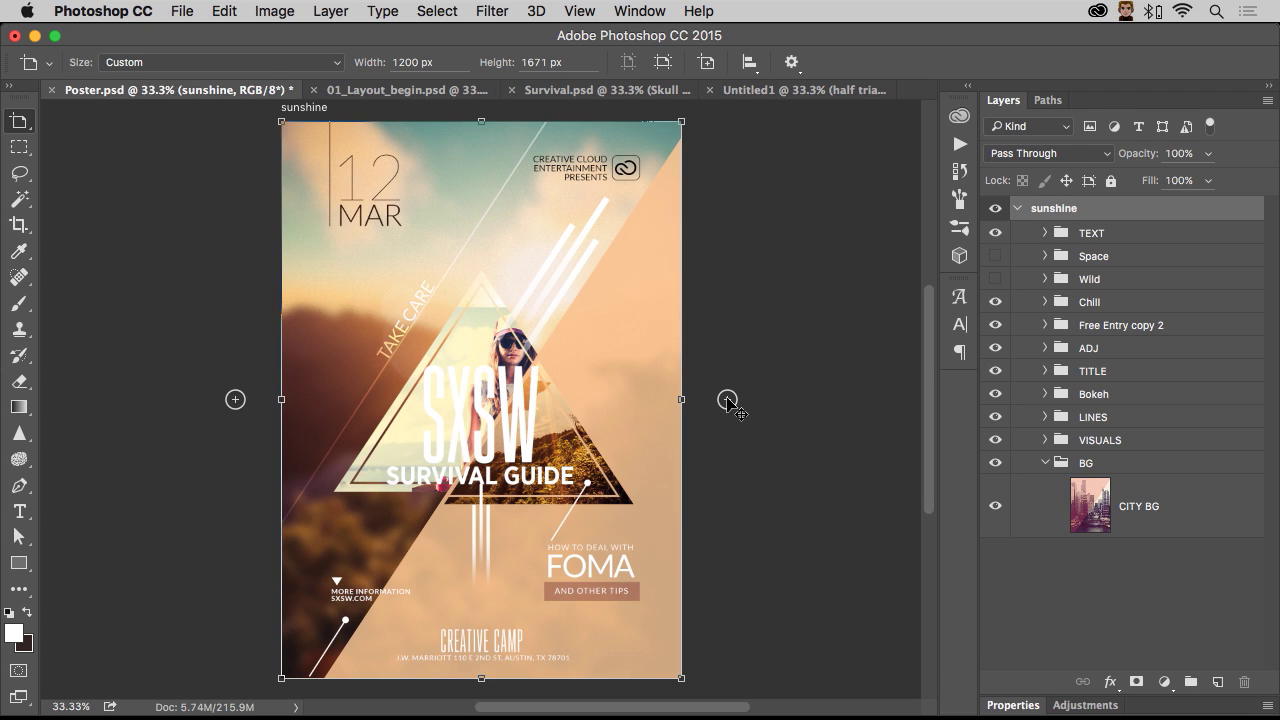
left_click(727, 400)
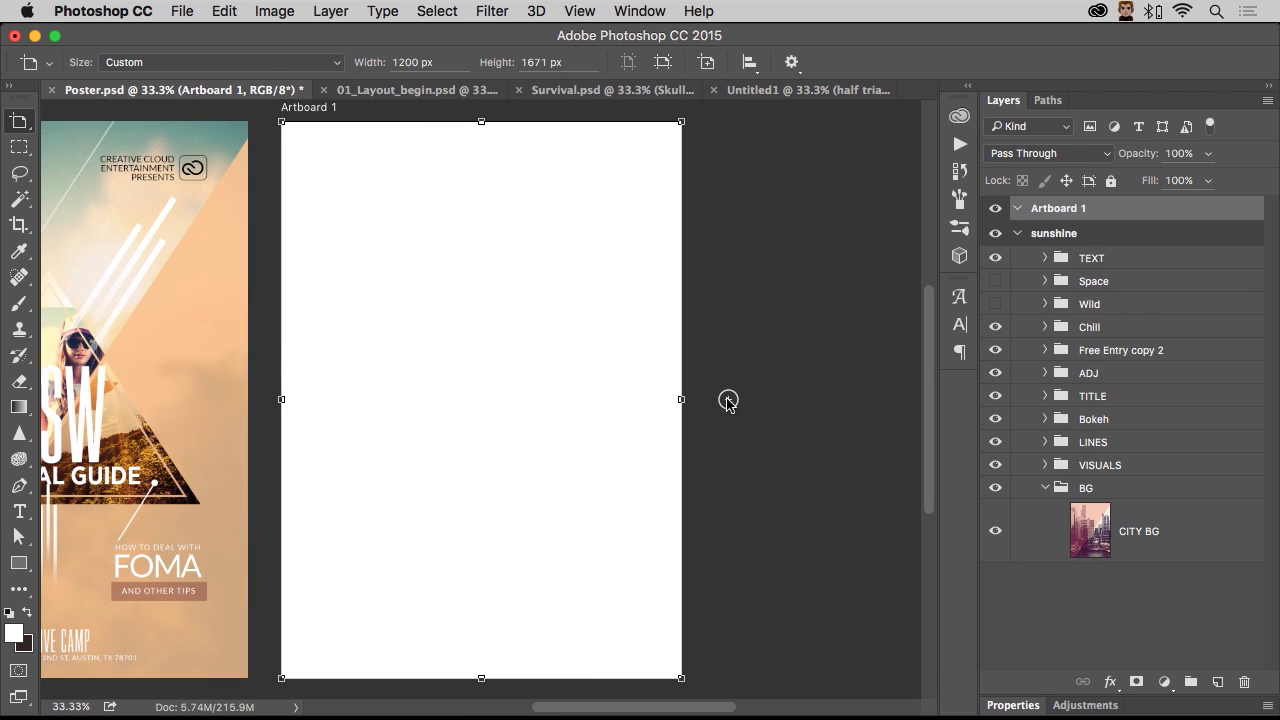
key("super+z")
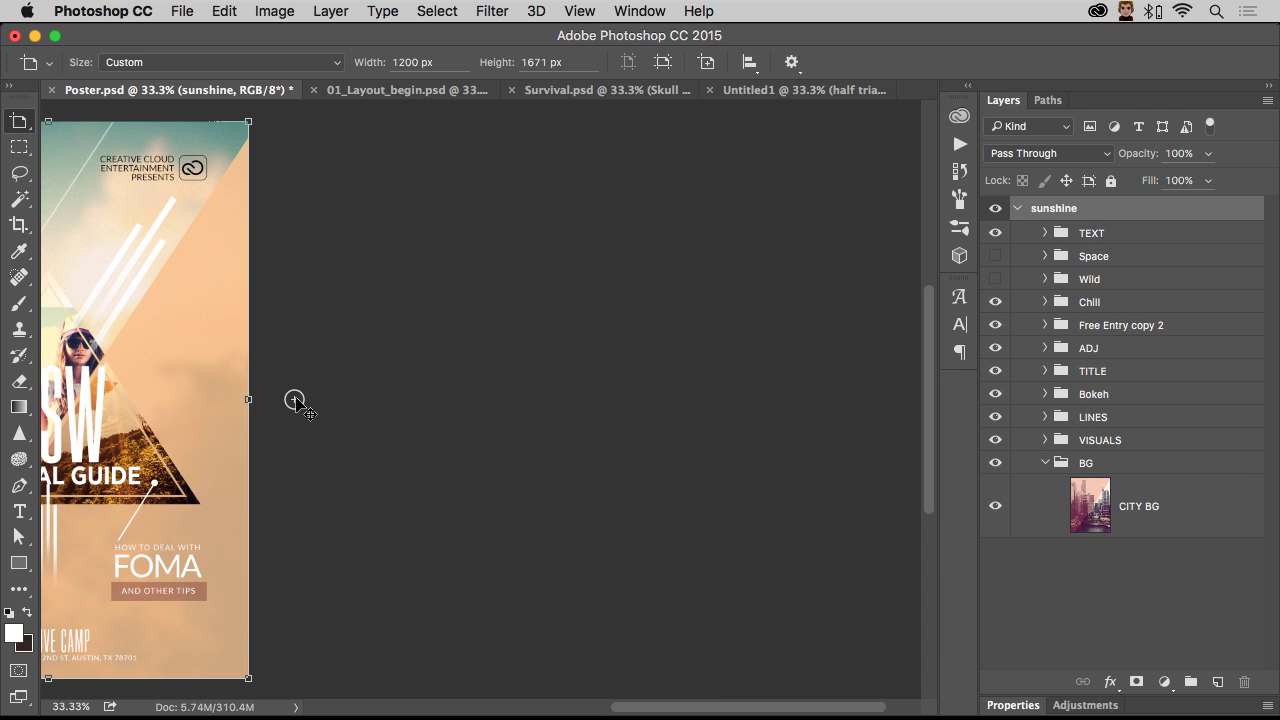
Duplicate the sunshine artboard to the right and delete the stray ADJ group.
left_click(295, 400, "alt")
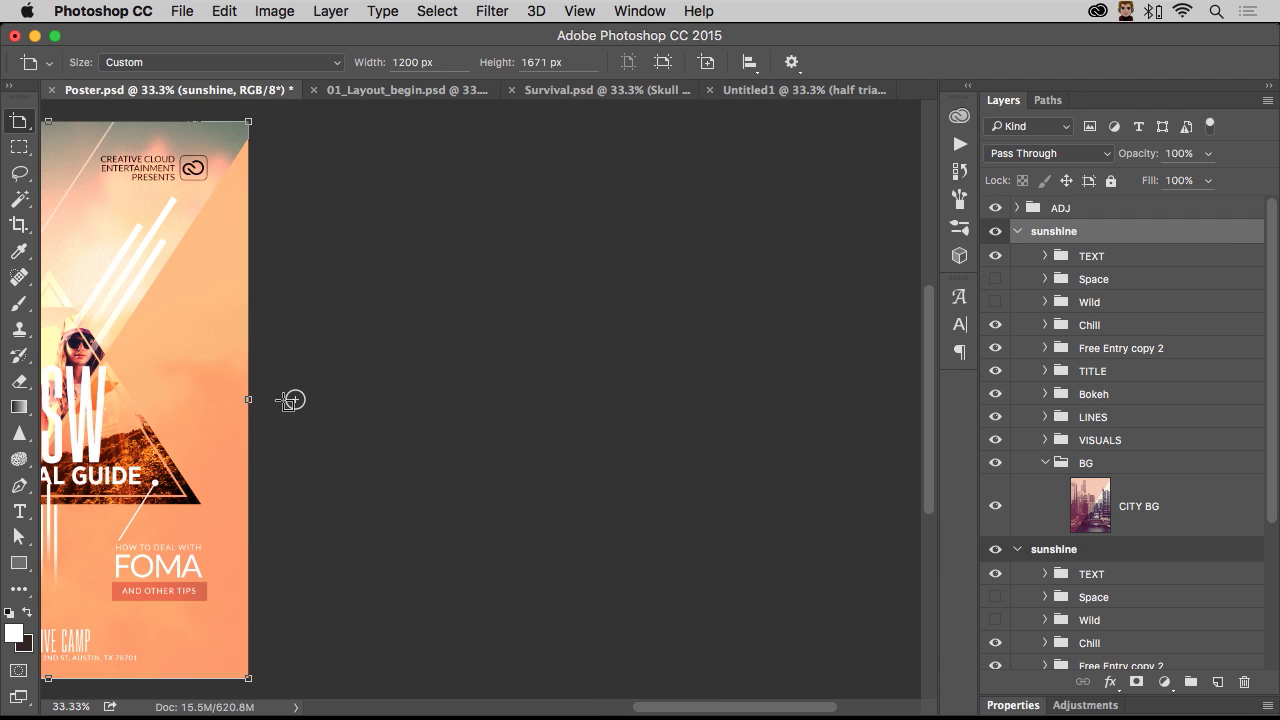
scroll(284, 401, "left", 2)
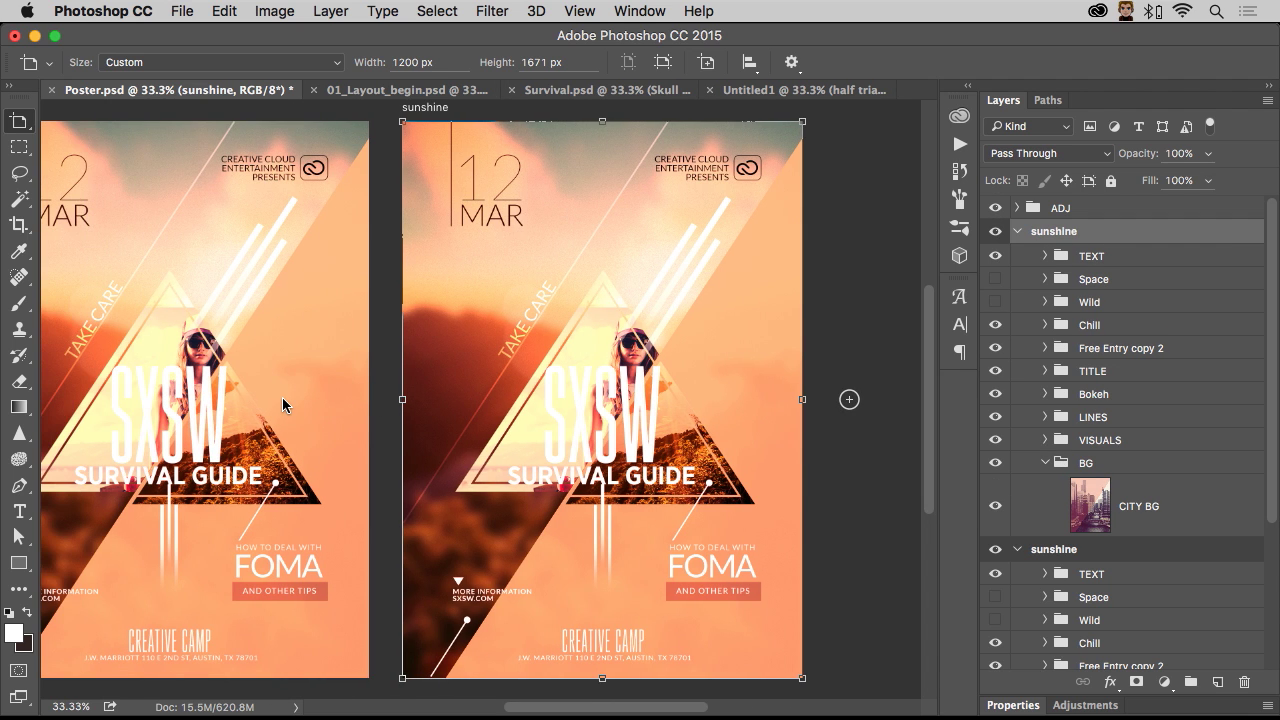
left_click(1018, 235)
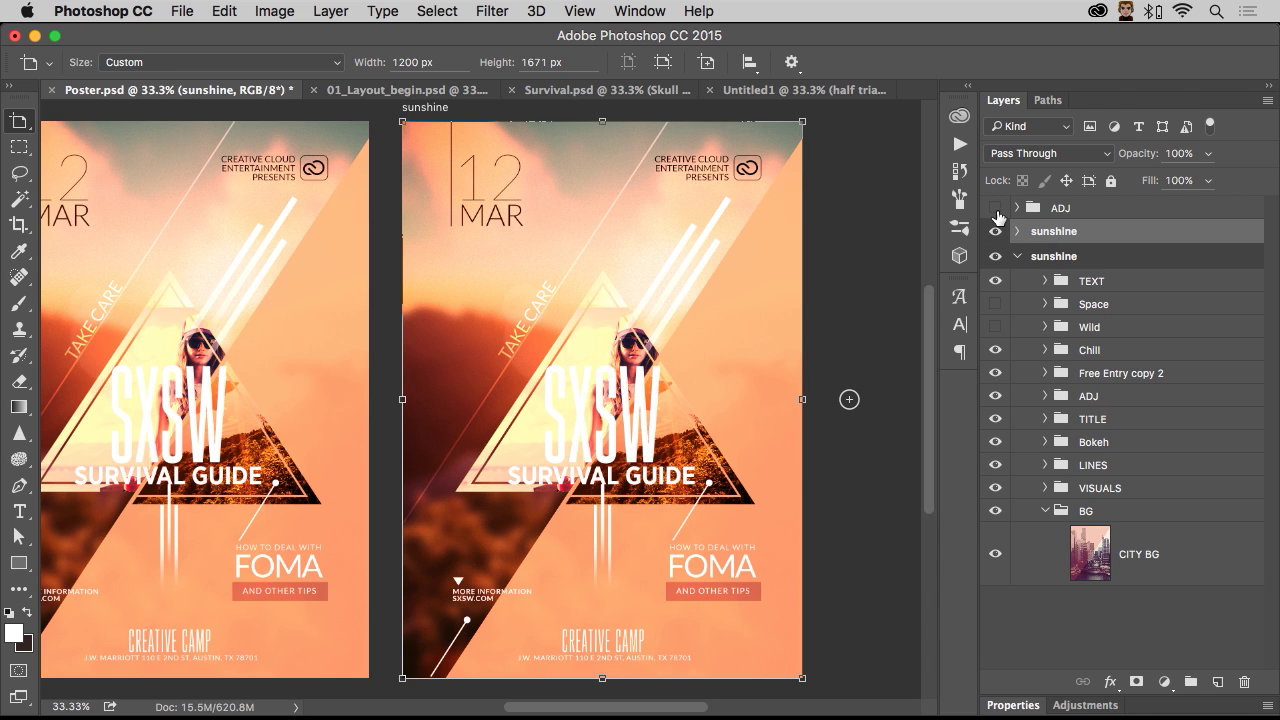
left_click(995, 207)
left_click(1078, 210)
left_click(1245, 682)
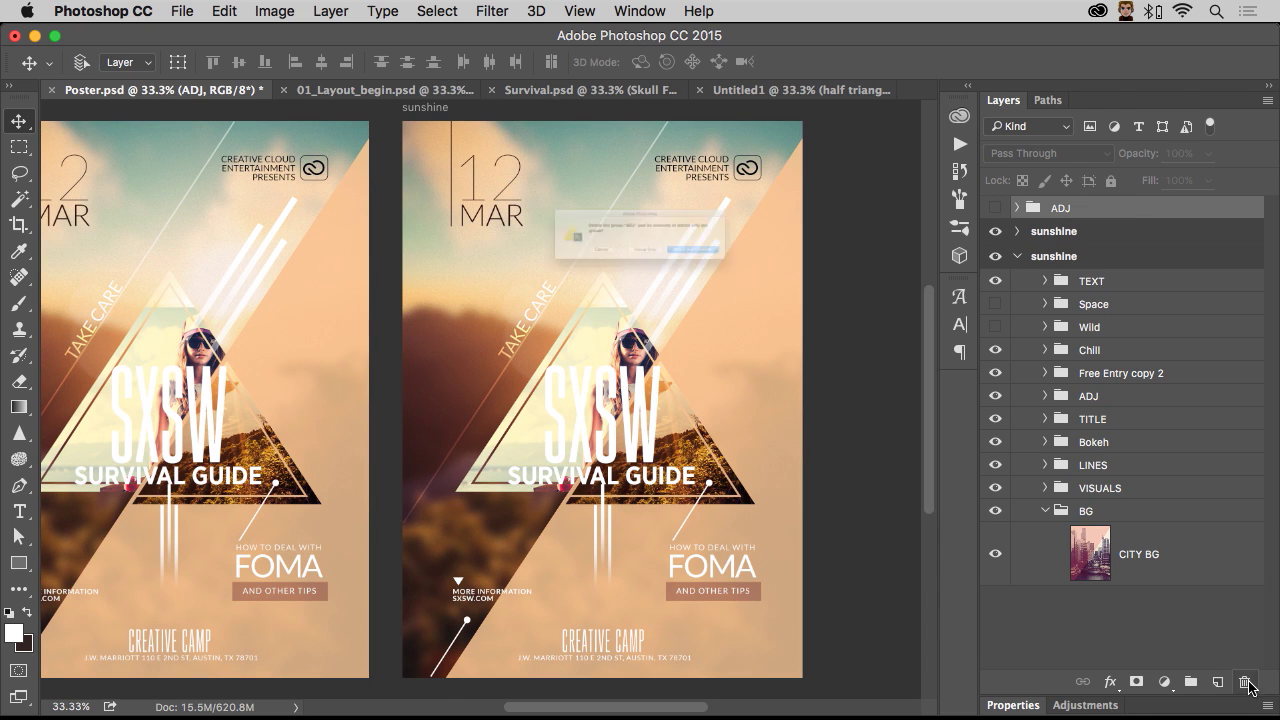
key("Return")
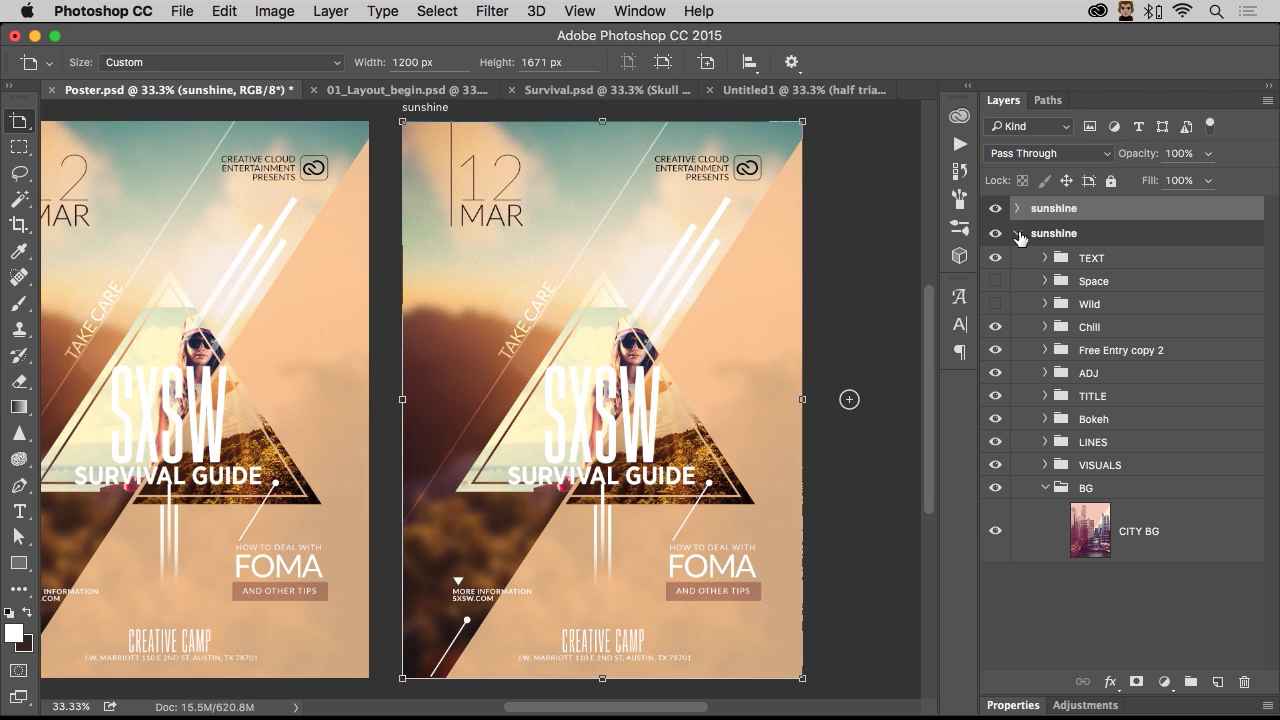
Show the Wild variant on the copied artboard and rename it 'green'.
left_click(1018, 233)
left_click(1017, 209)
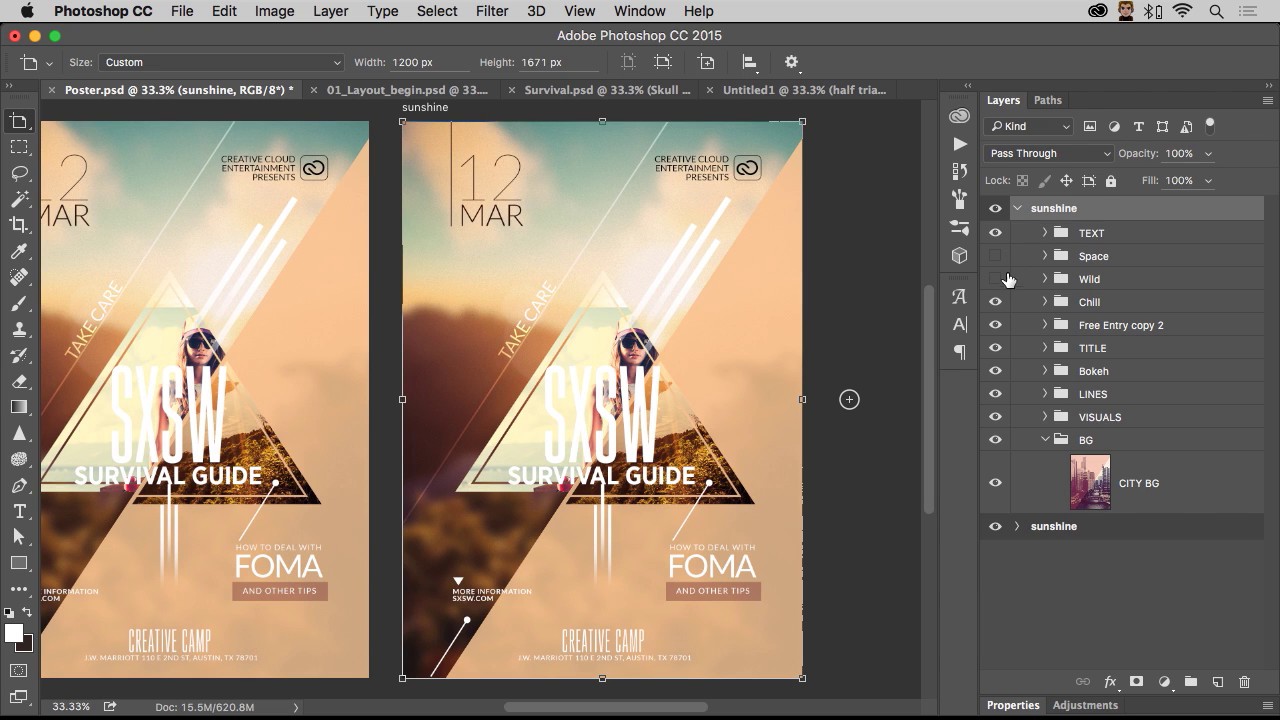
left_click(995, 279)
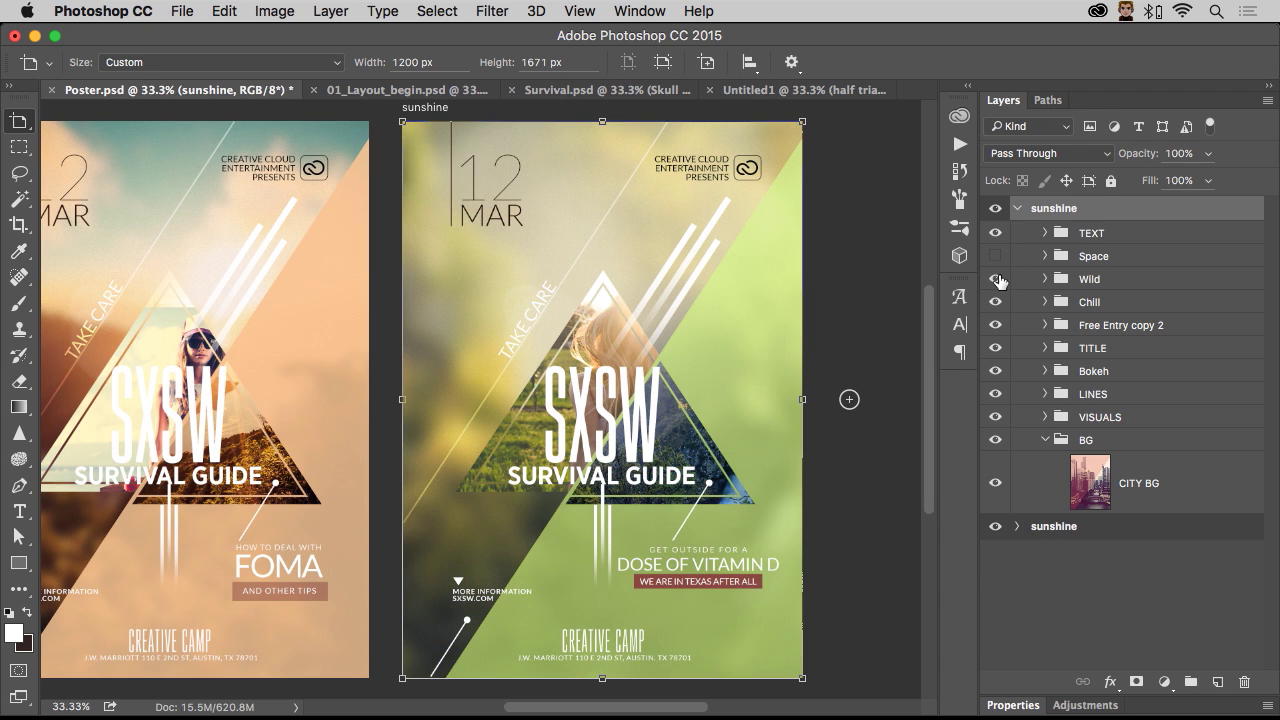
double_click(1042, 209)
type("green")
key("Return")
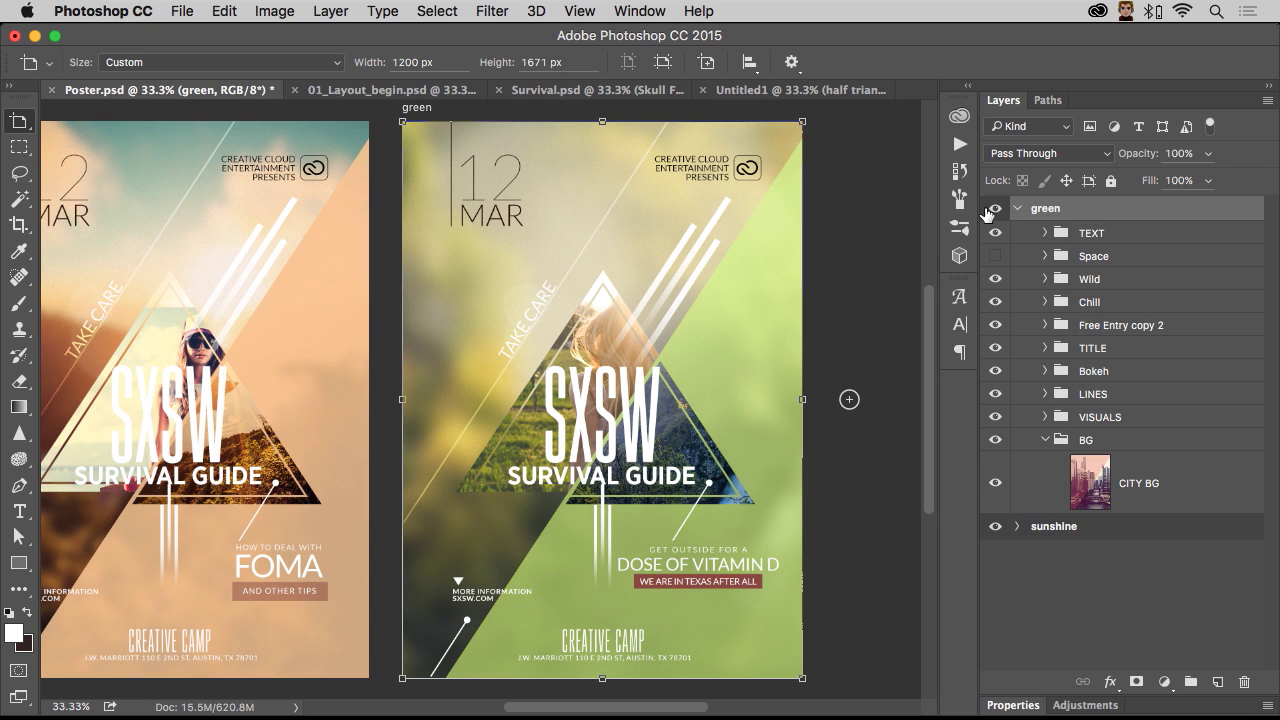
key("super+minus")
key("super+minus")
left_click_drag(186, 284, 197, 232)
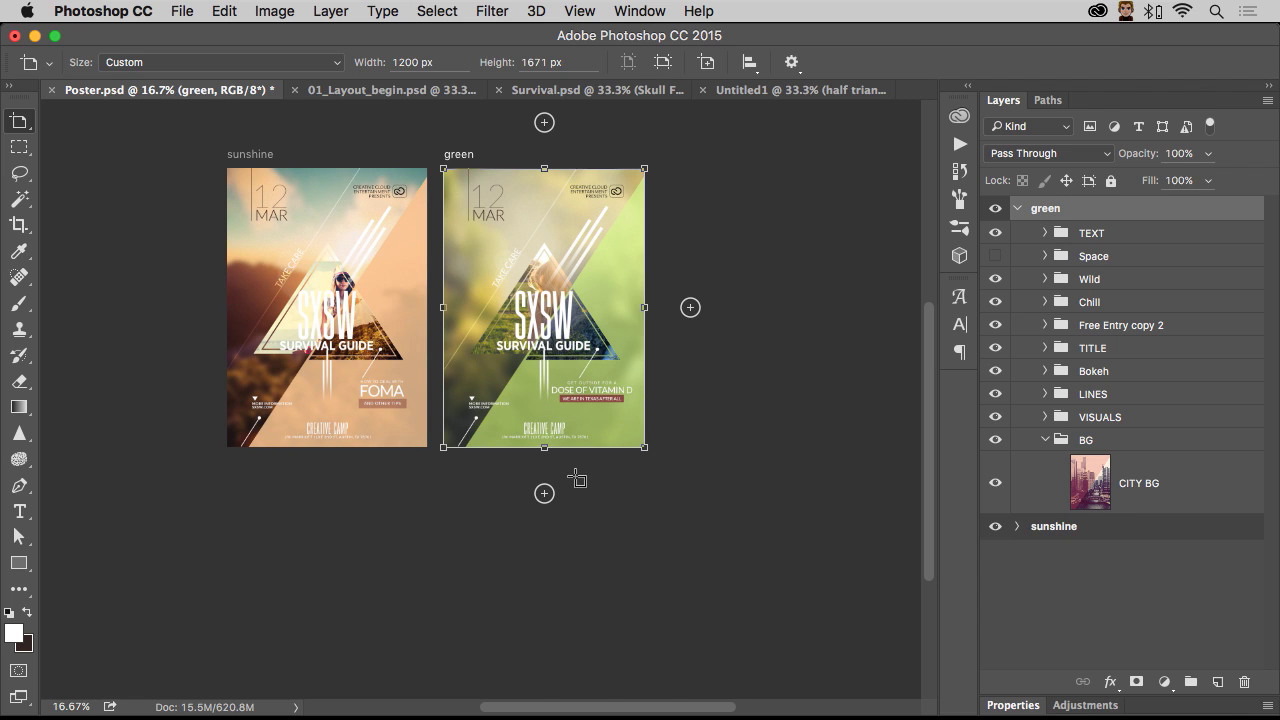
Duplicate the green artboard twice and show the Space variant on one copy.
left_click(544, 493, "alt")
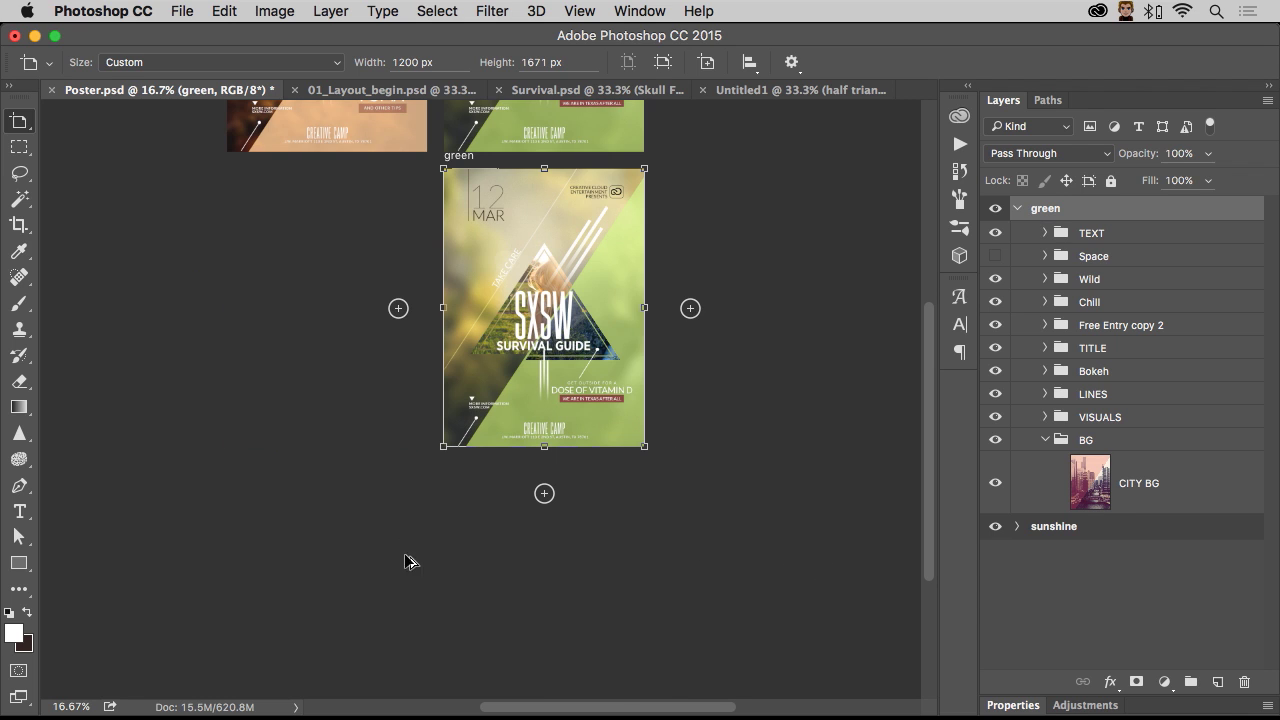
left_click(398, 308, "alt")
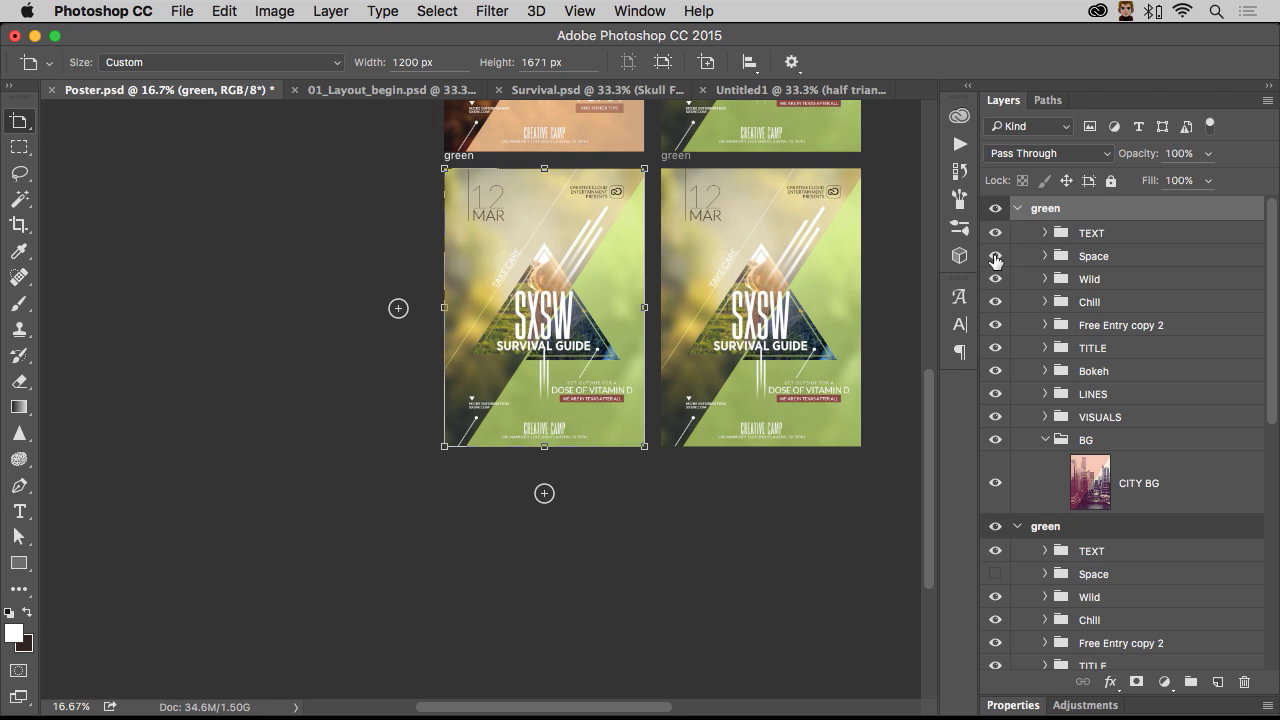
left_click(995, 257)
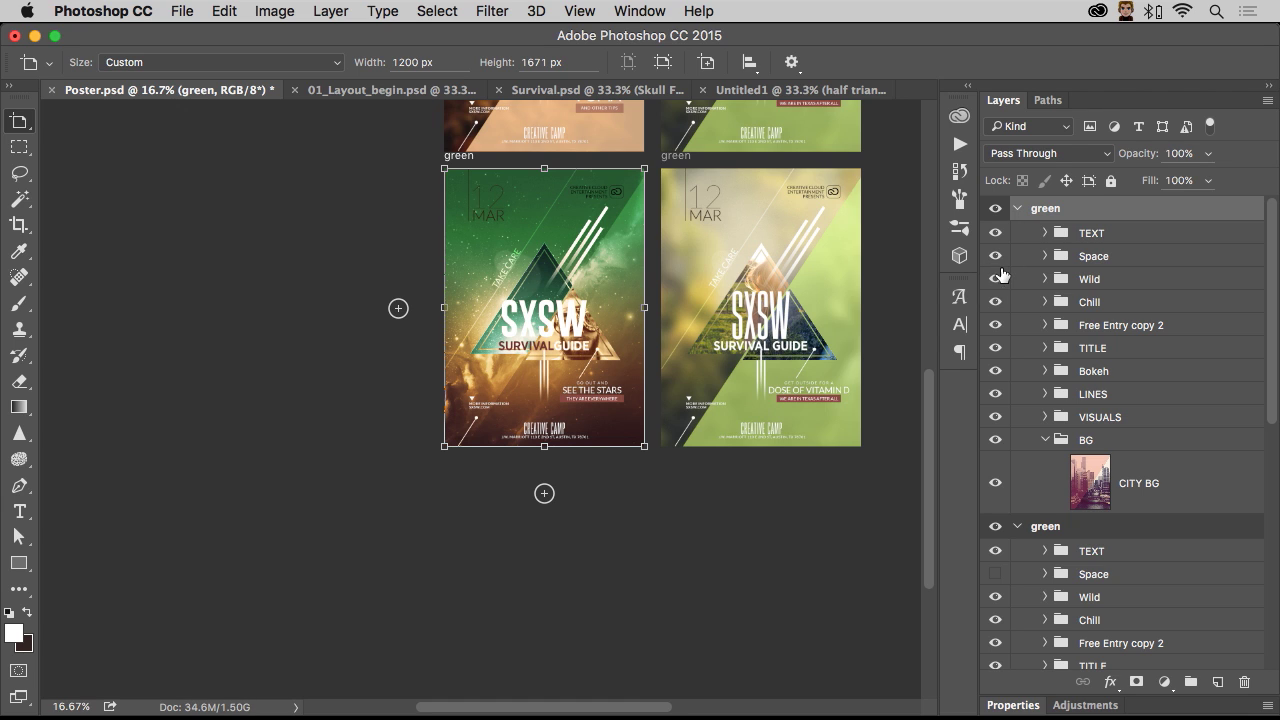
left_click(1017, 209)
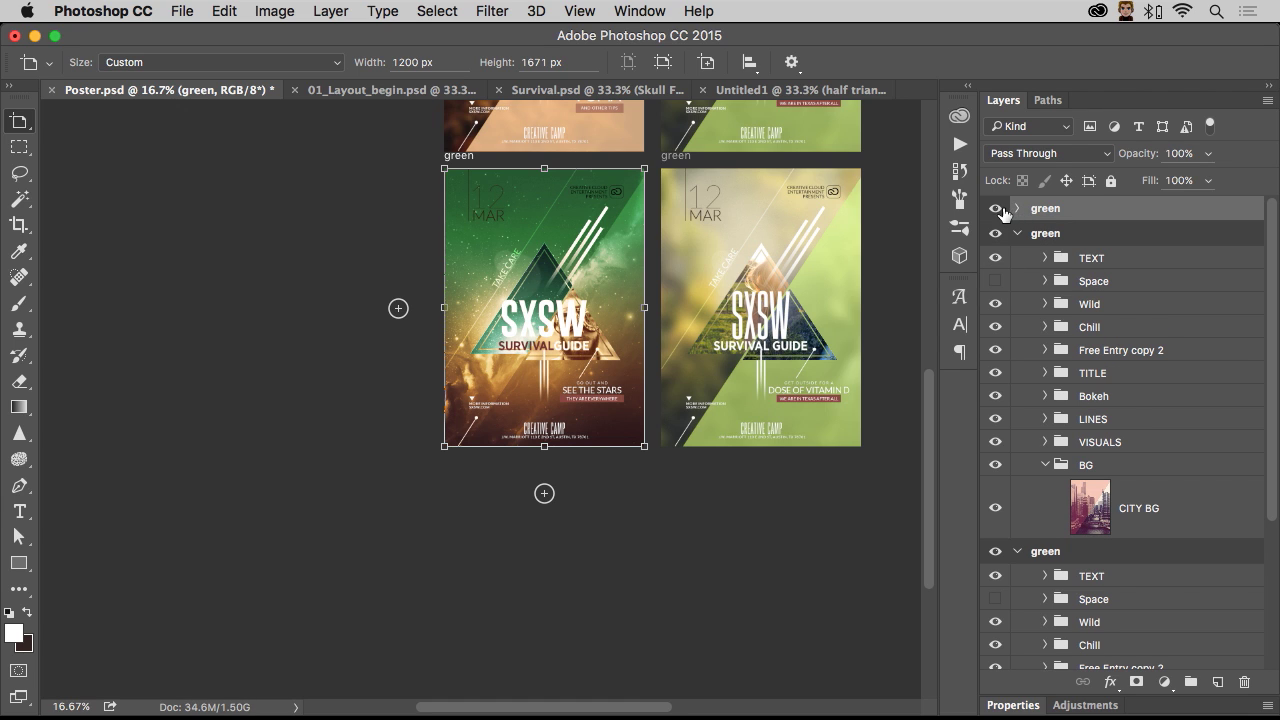
Hide Wild and Chill on the other copy to reveal the city variant, and collapse the groups.
left_click(995, 304)
left_click(995, 327)
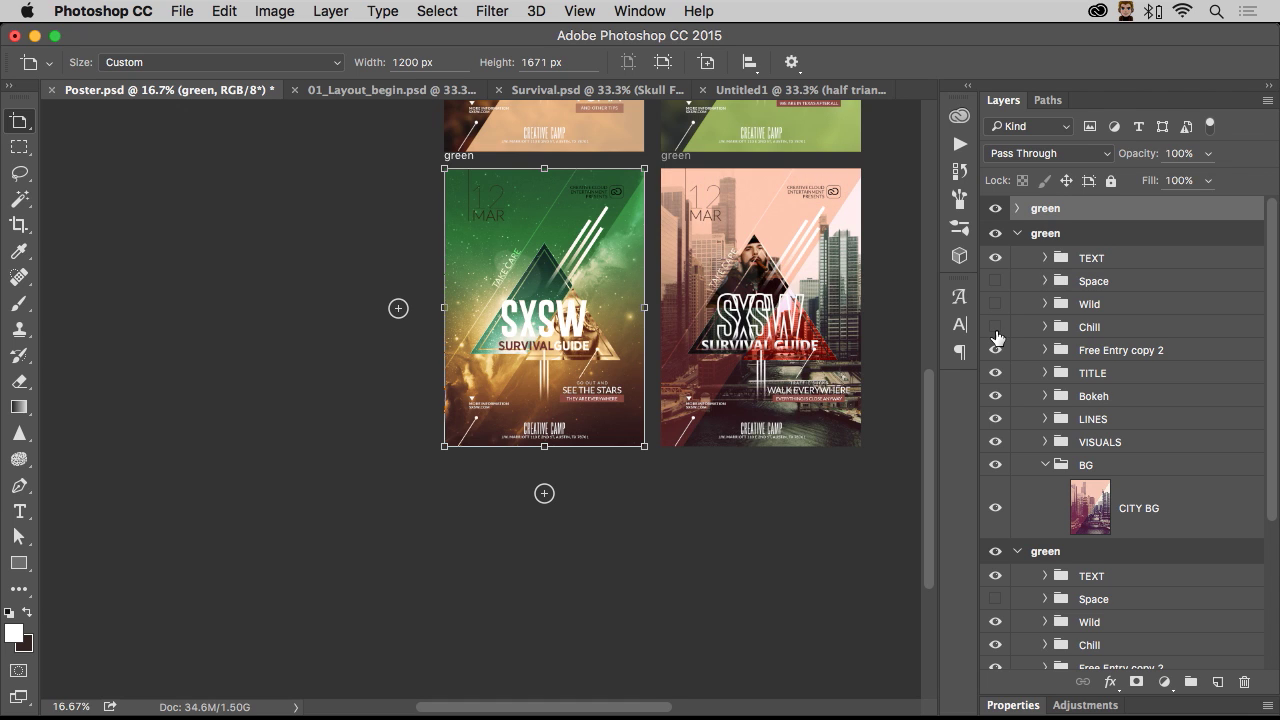
left_click(1017, 234)
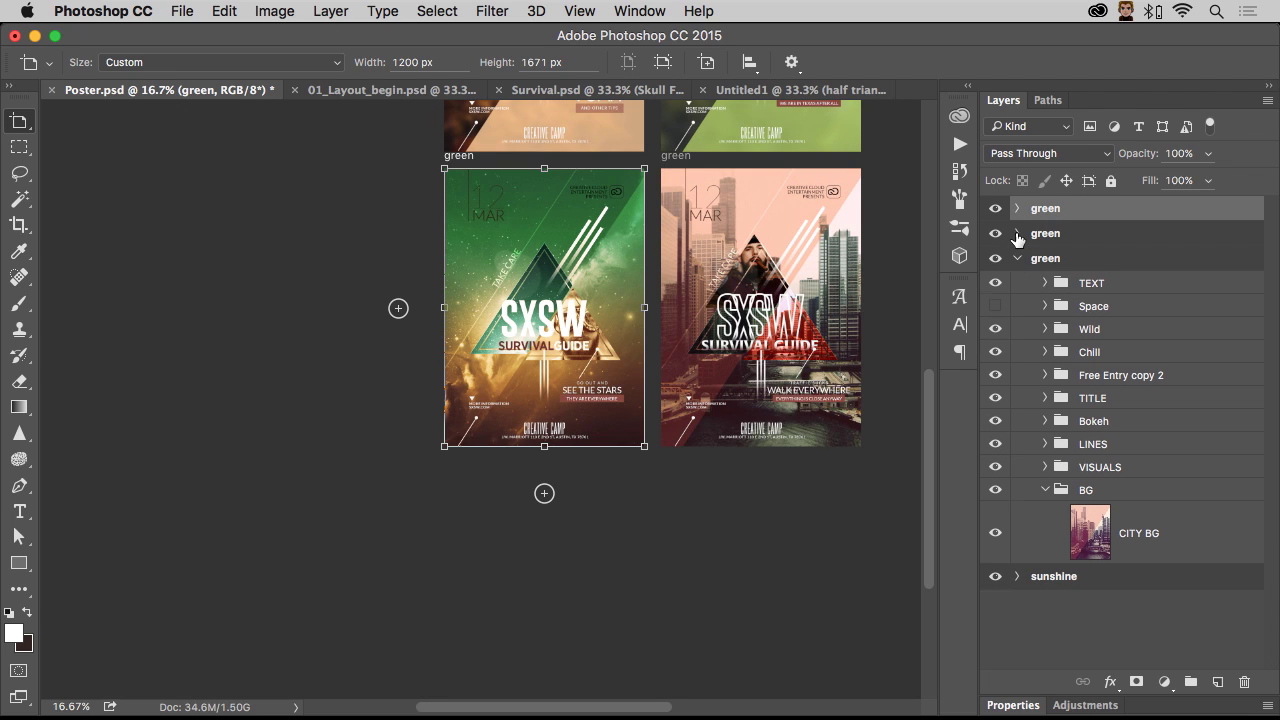
left_click(1018, 259)
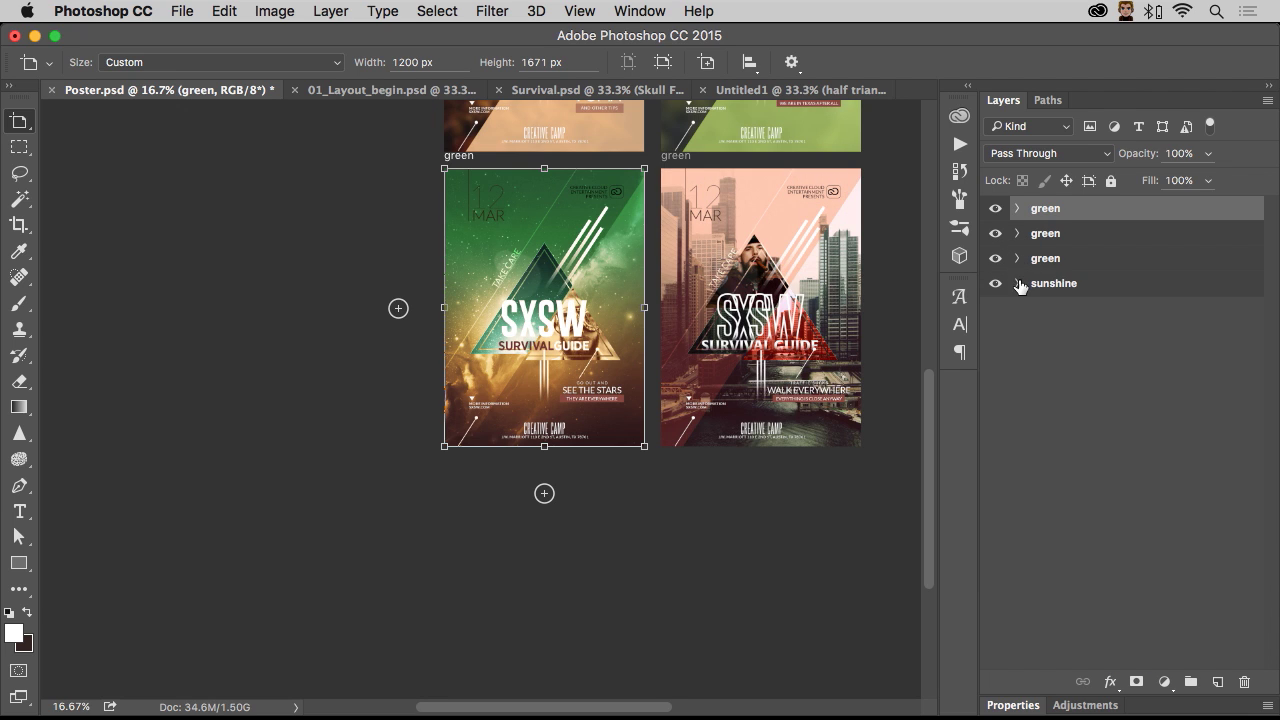
left_click(19, 147)
Draw a new artboard beside the four posters and size it to iPhone 6 (750 × 1334).
scroll(142, 390, "up", 5)
scroll(142, 390, "right", 4)
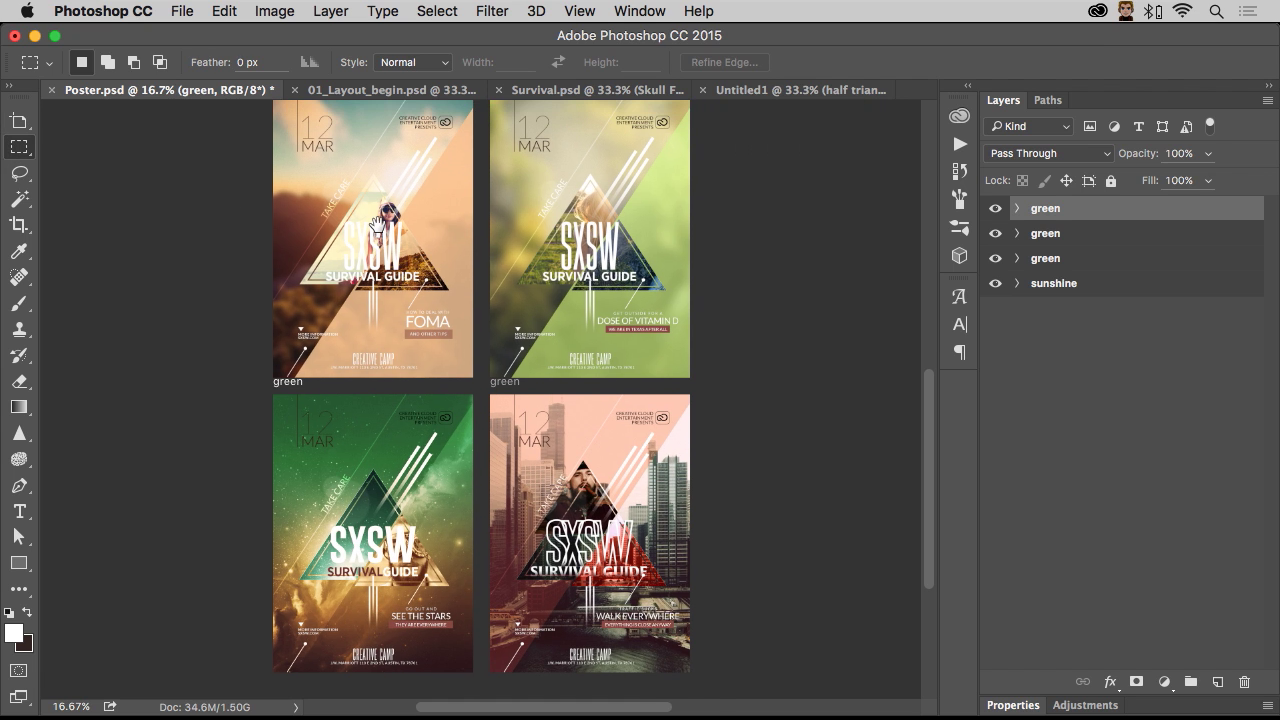
left_click_drag(377, 218, 375, 225)
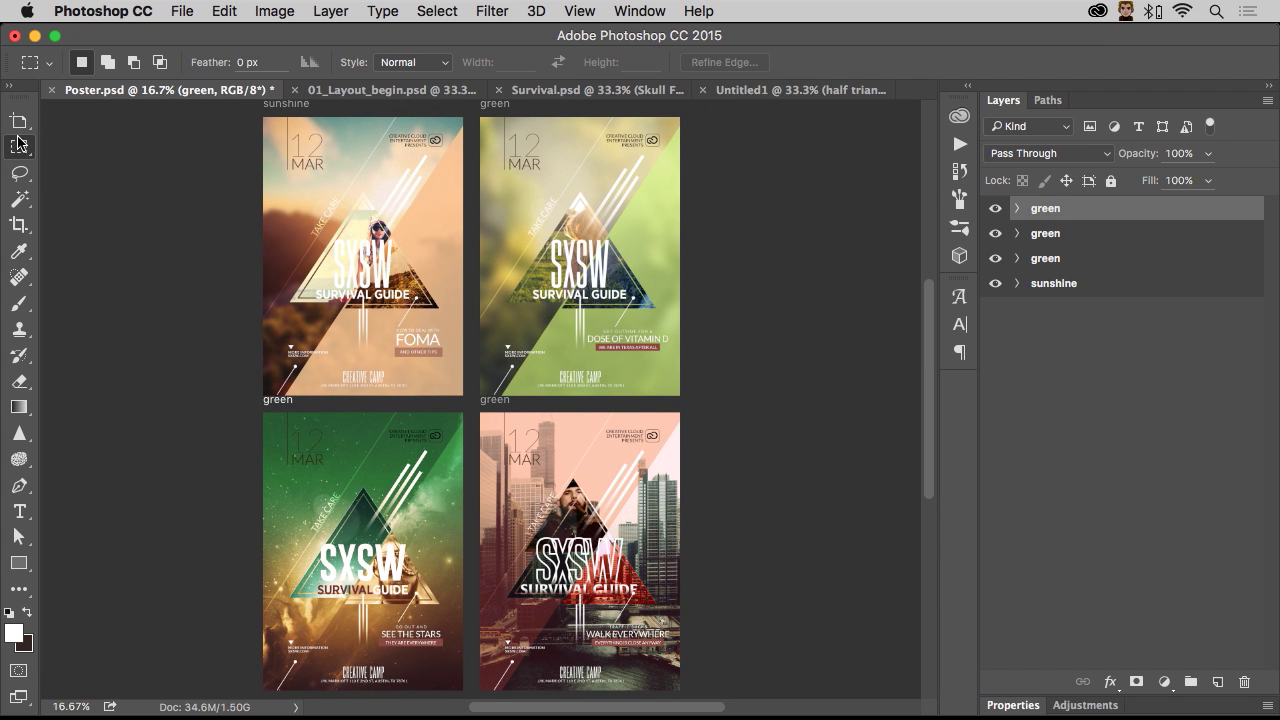
left_click(22, 123)
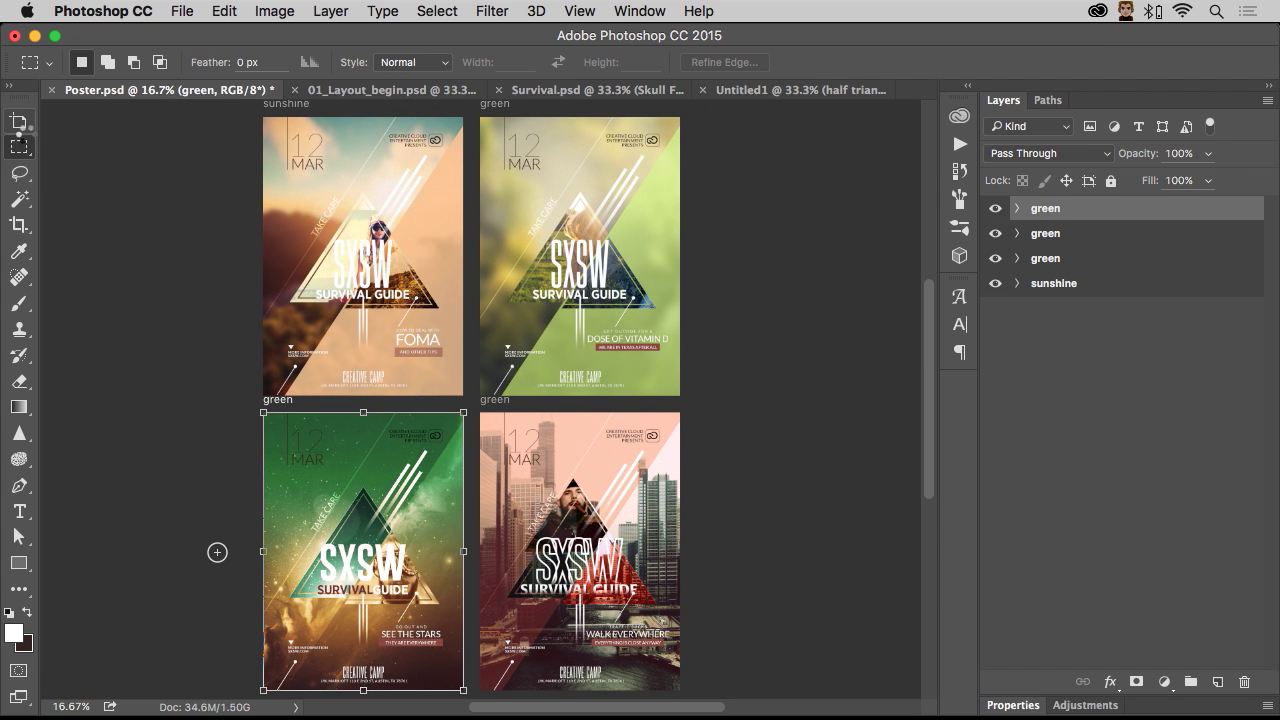
left_click_drag(700, 124, 897, 385)
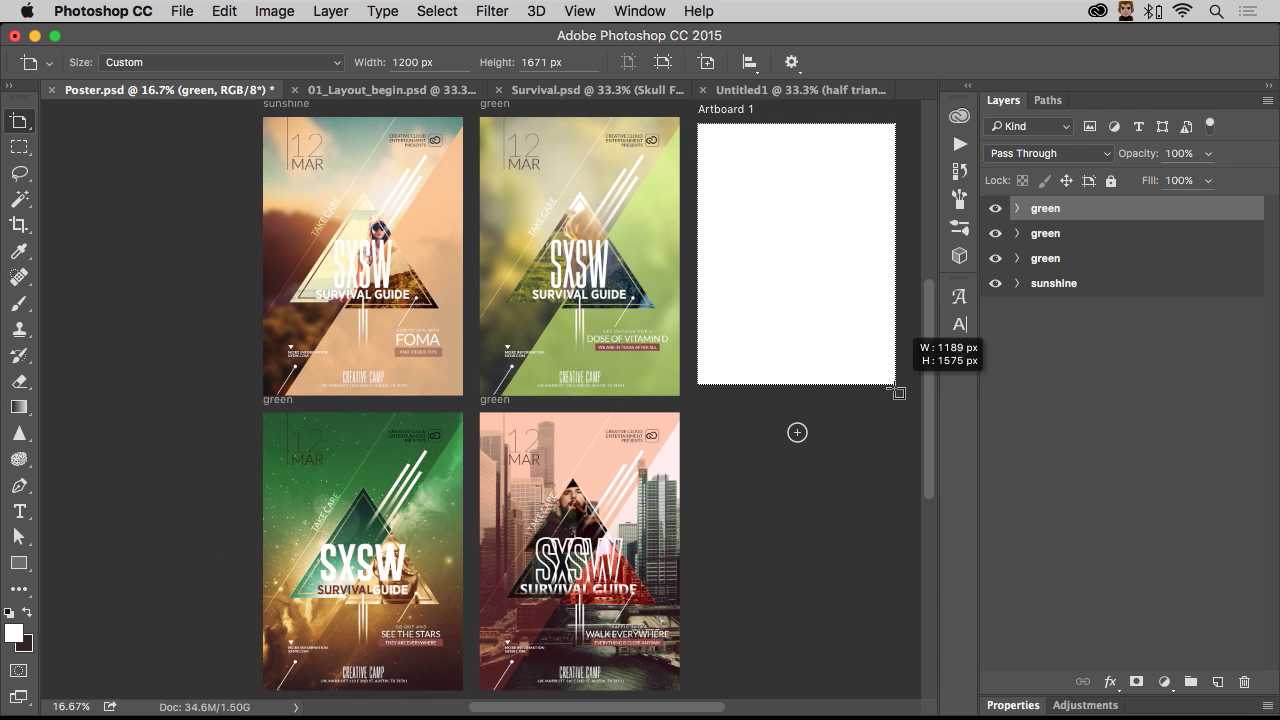
left_click(338, 62)
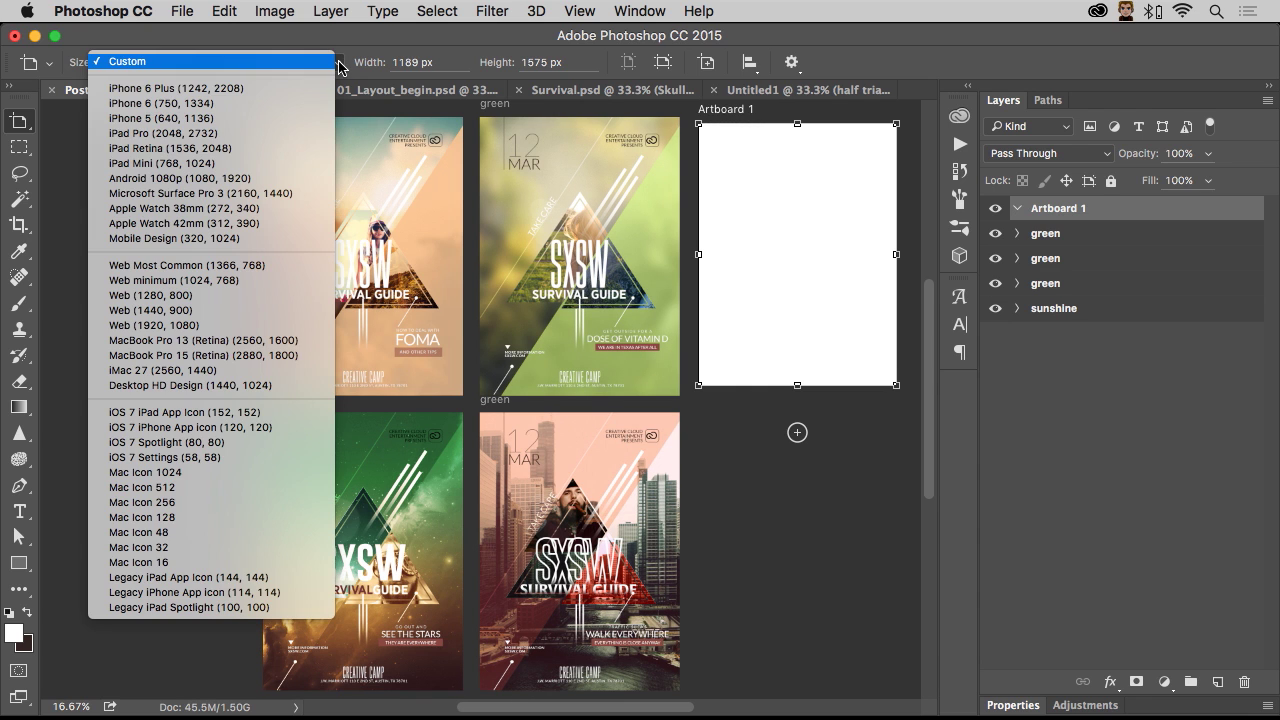
left_click(278, 105)
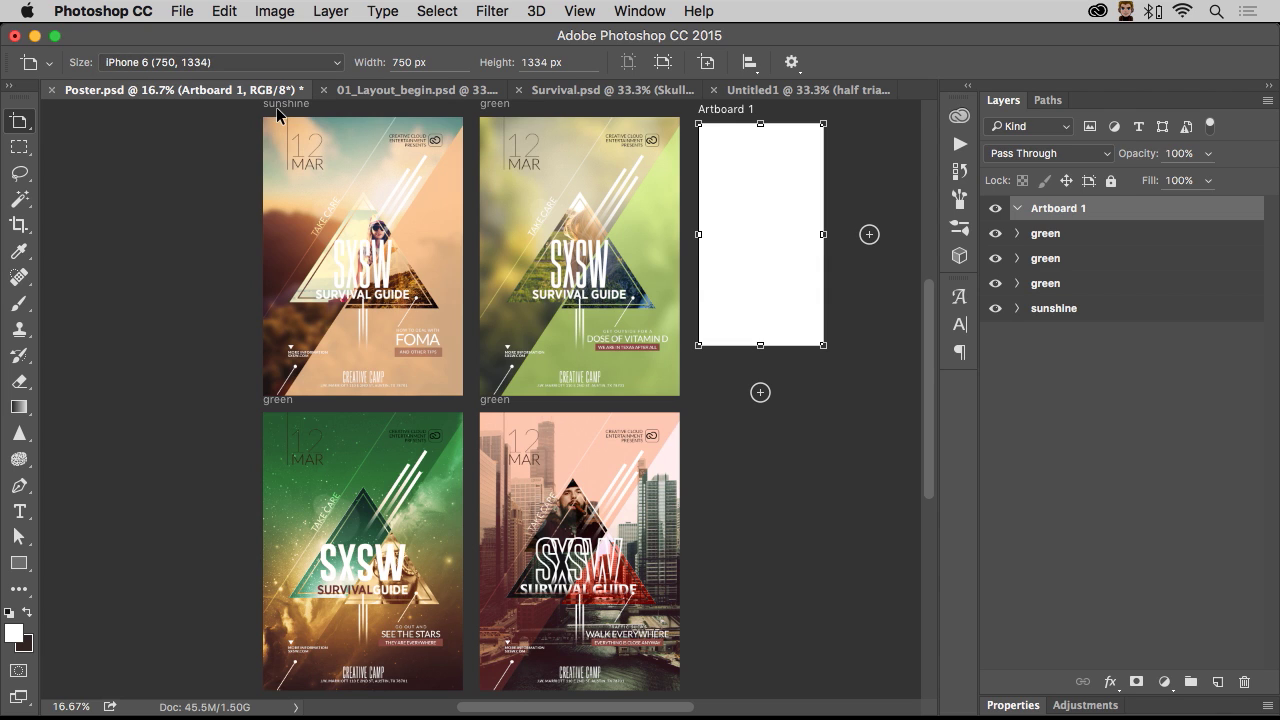
left_click(20, 152)
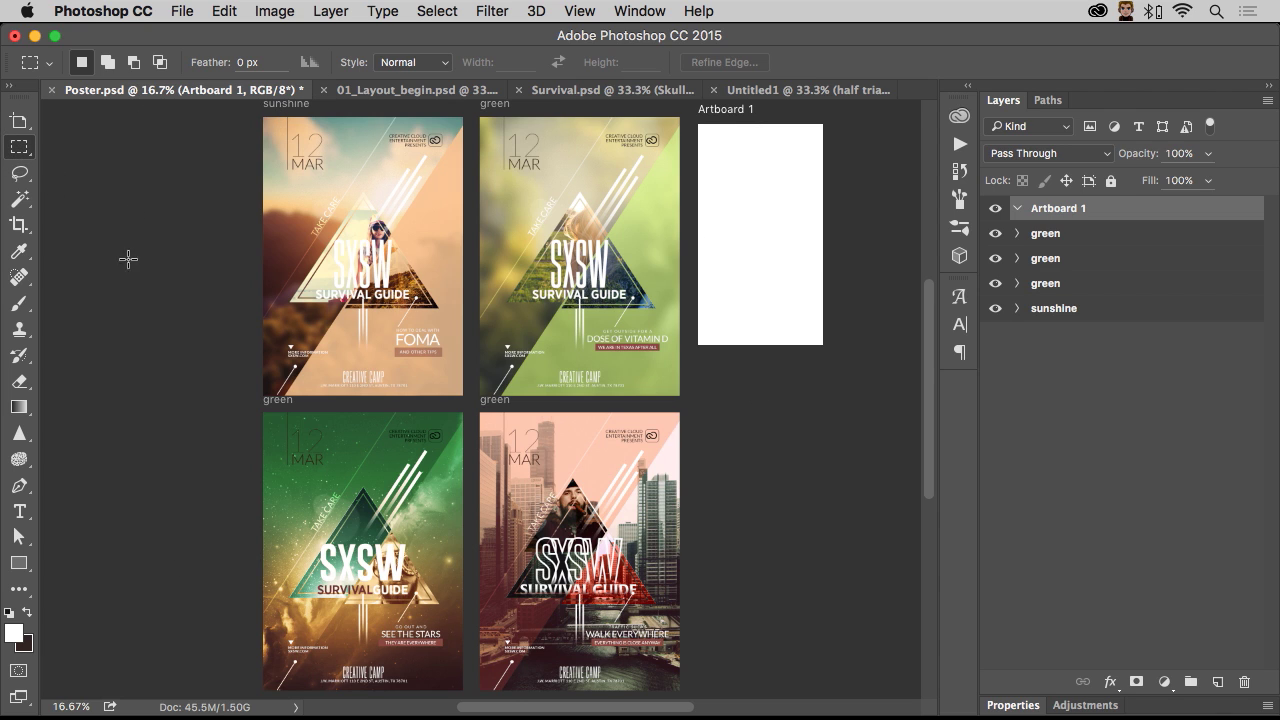
Open Website.psd from the SXSW > Six Things folder in Finder.
mouse_move(237, 714)
left_click(29, 703)
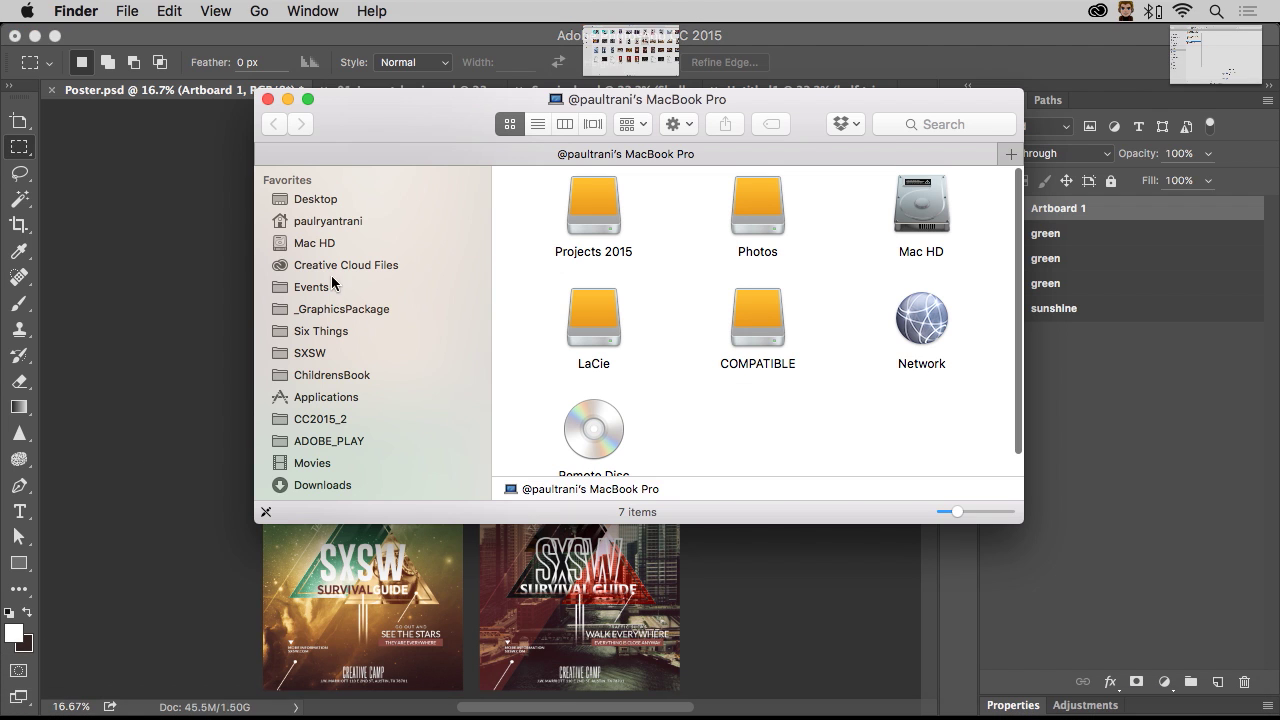
left_click(286, 354)
left_click(287, 333)
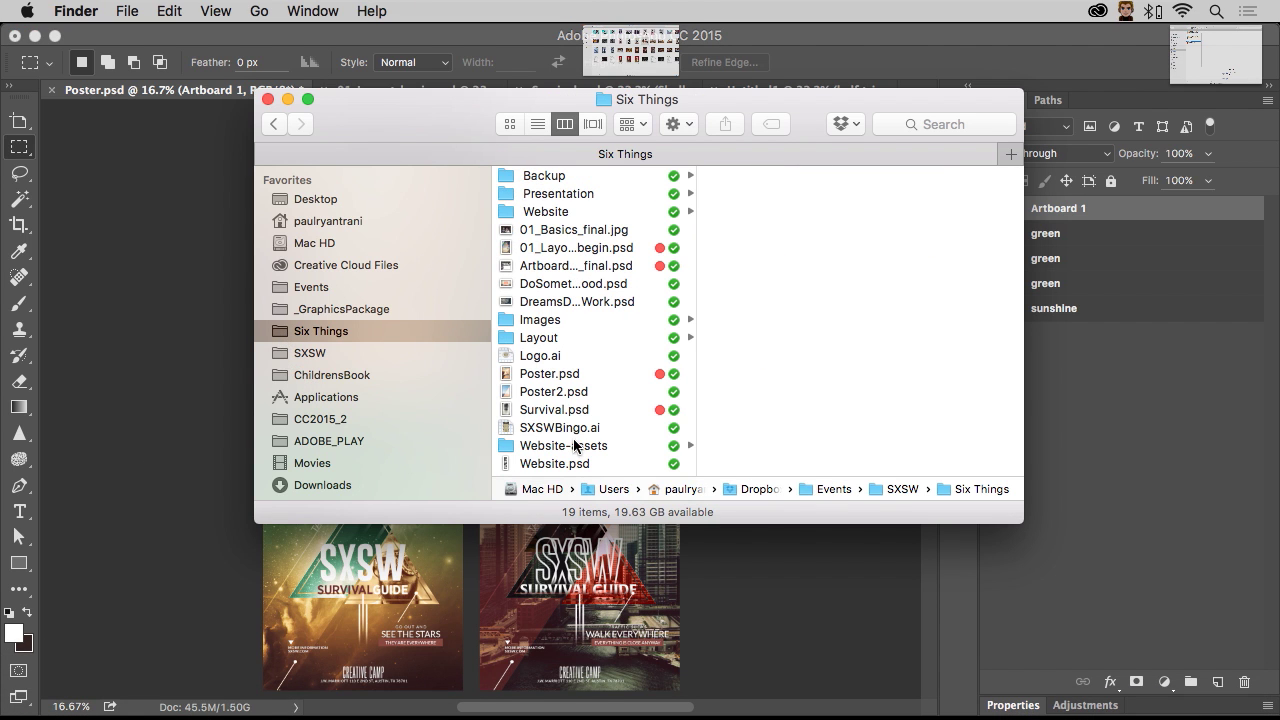
double_click(545, 462)
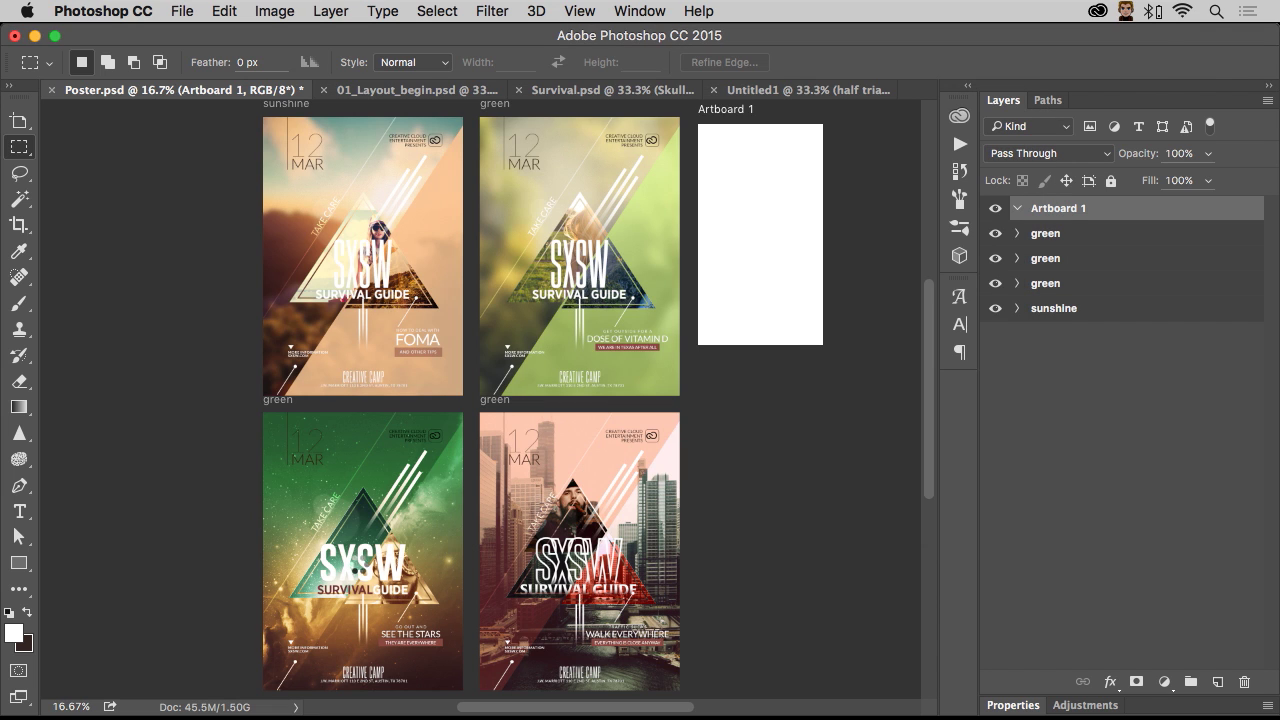
Collapse the Food, Music, iPhone5 and Home artboard groups in the Layers panel.
mouse_move(78, 705)
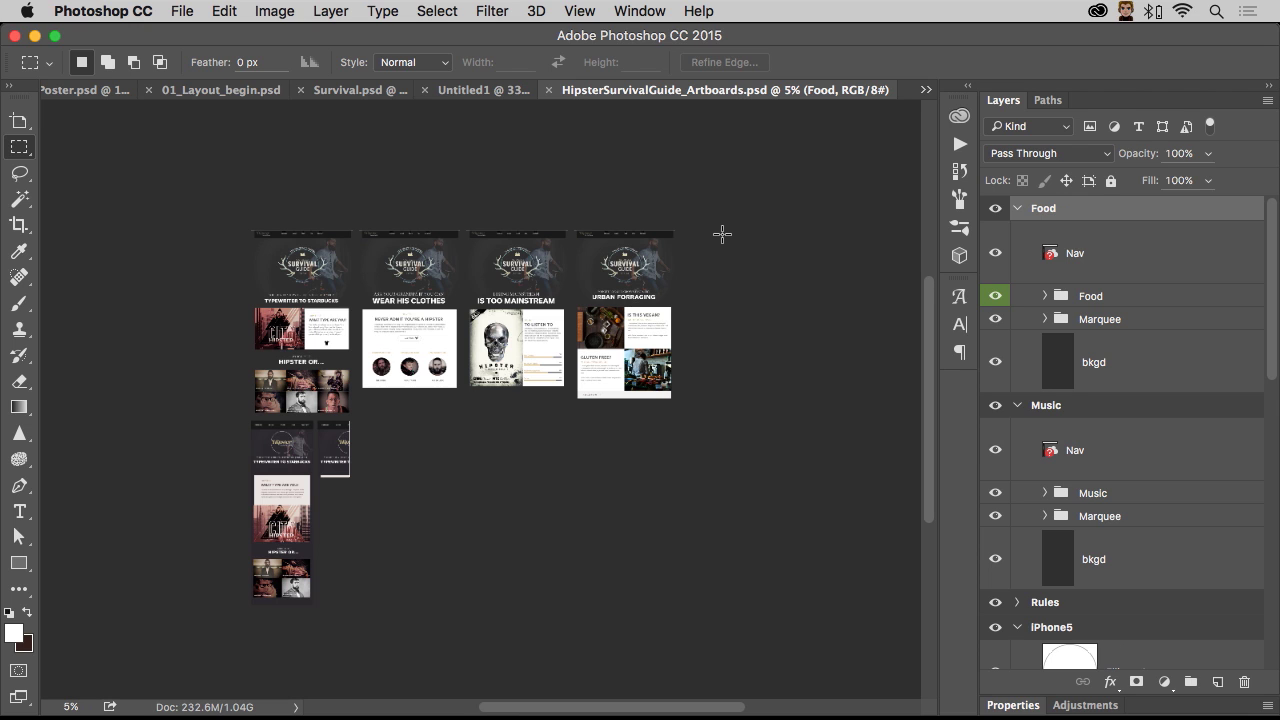
left_click(1018, 209)
left_click(1019, 234)
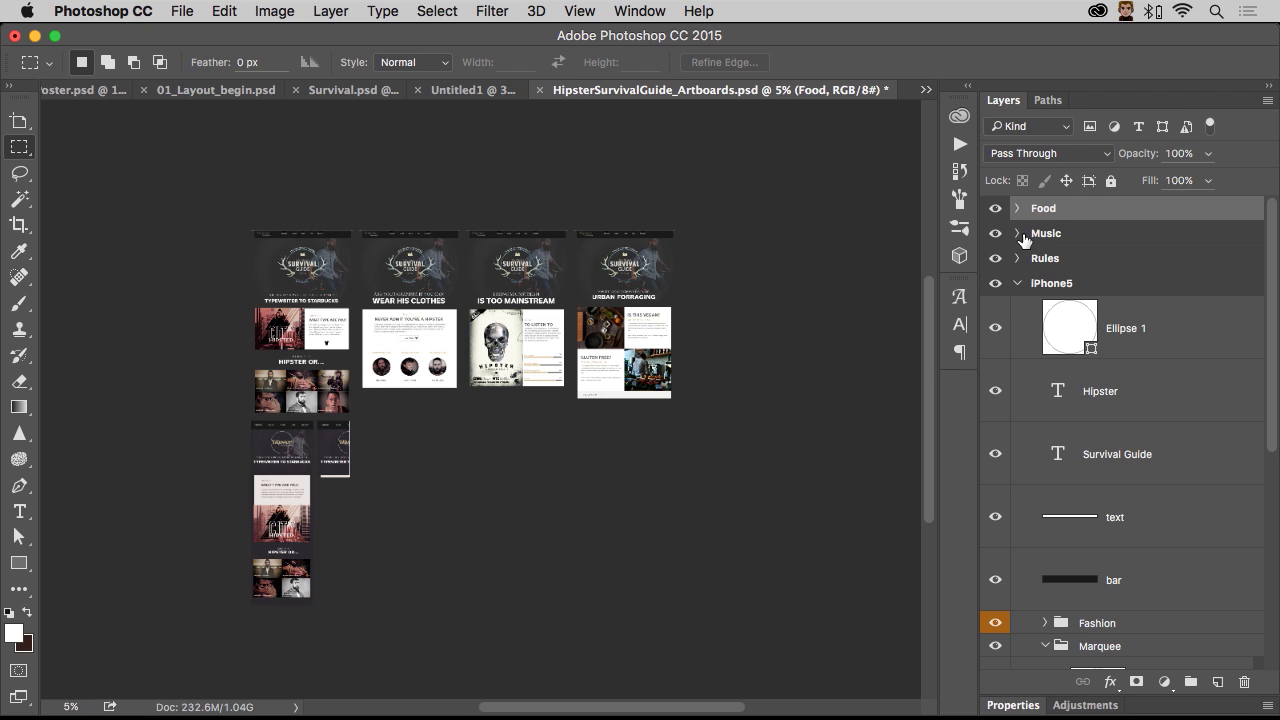
left_click(1018, 285)
left_click(1017, 333)
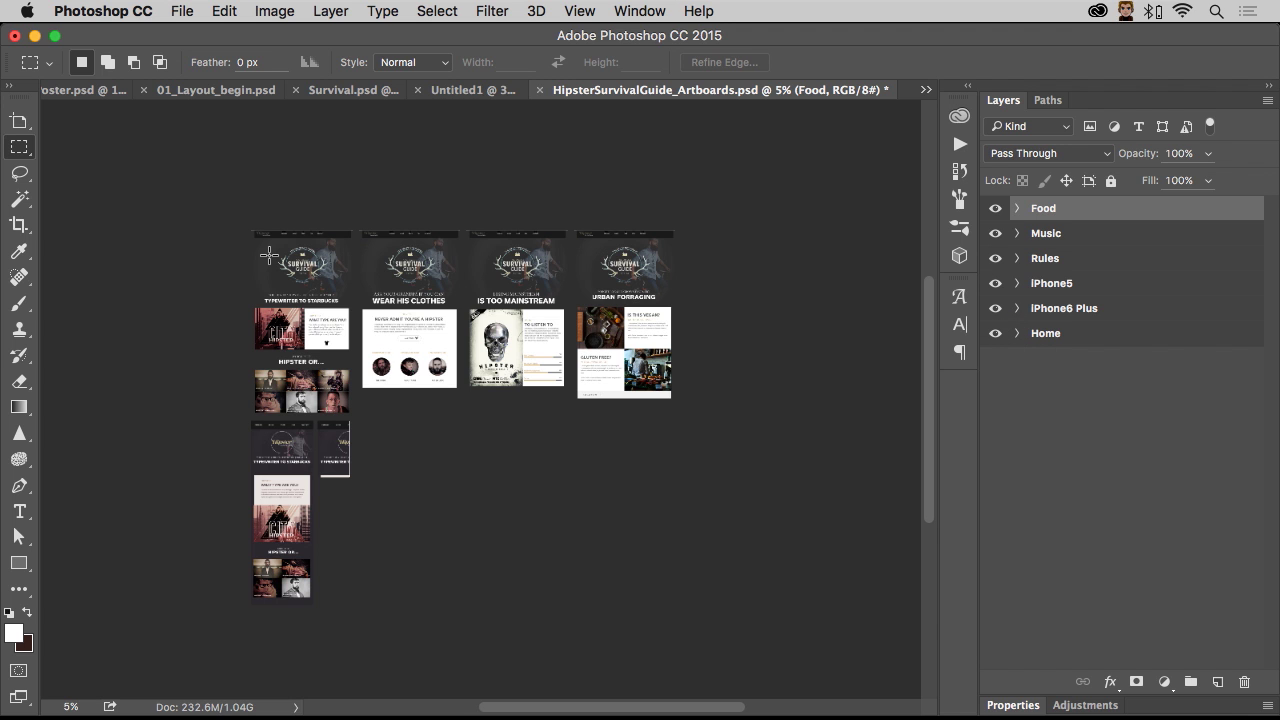
Zoom in twice with Cmd+Plus and pan to frame the top row of artboards.
key("super+equal")
key("super+equal")
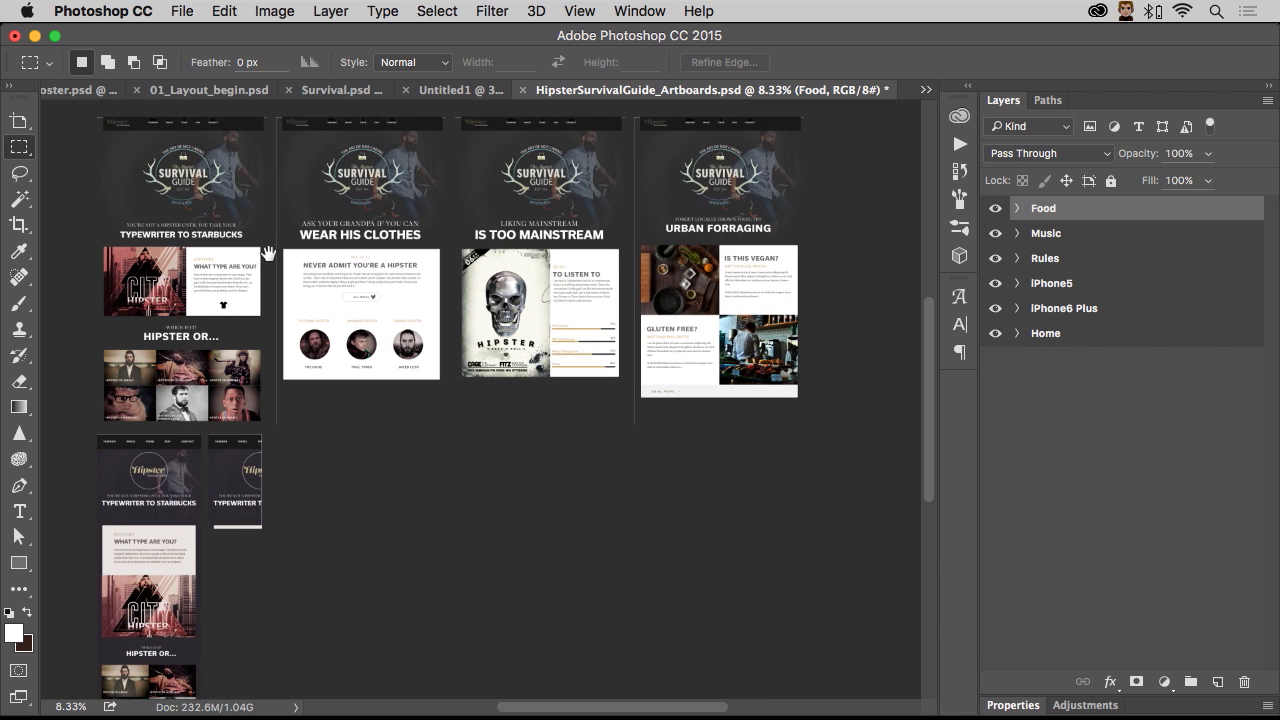
left_click_drag(268, 253, 334, 271)
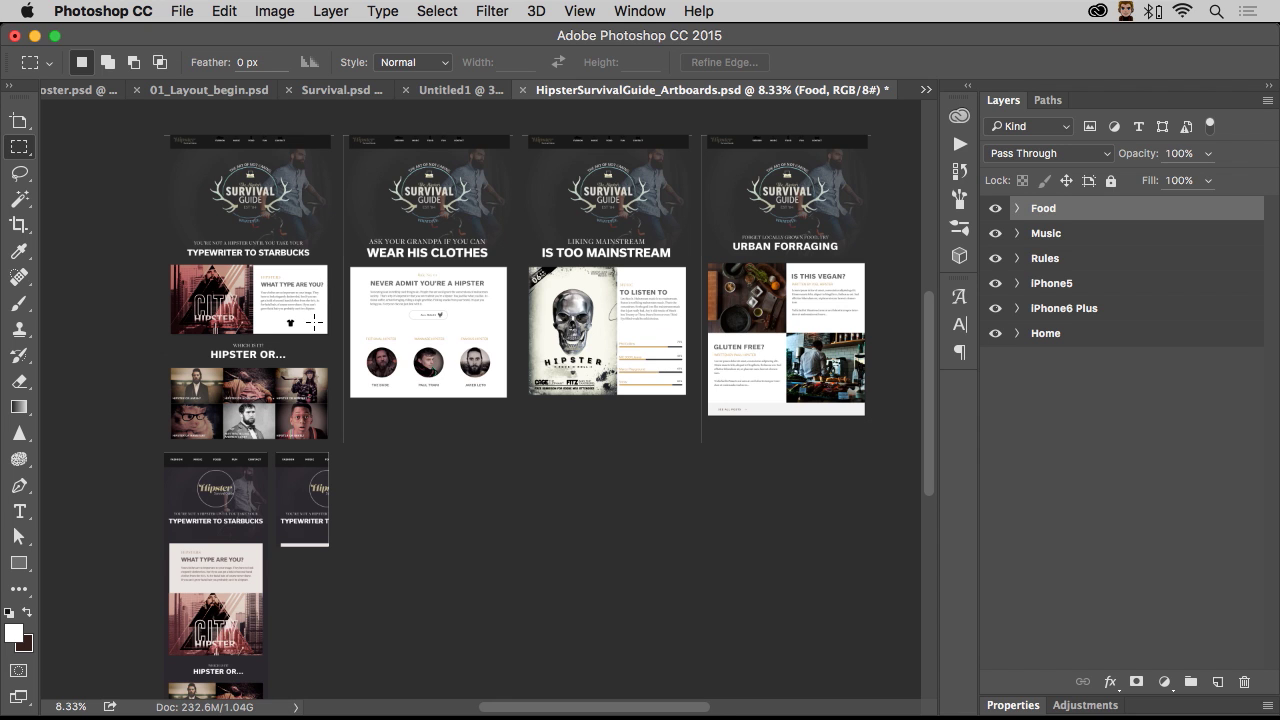
key("super+equal")
left_click_drag(209, 245, 286, 376)
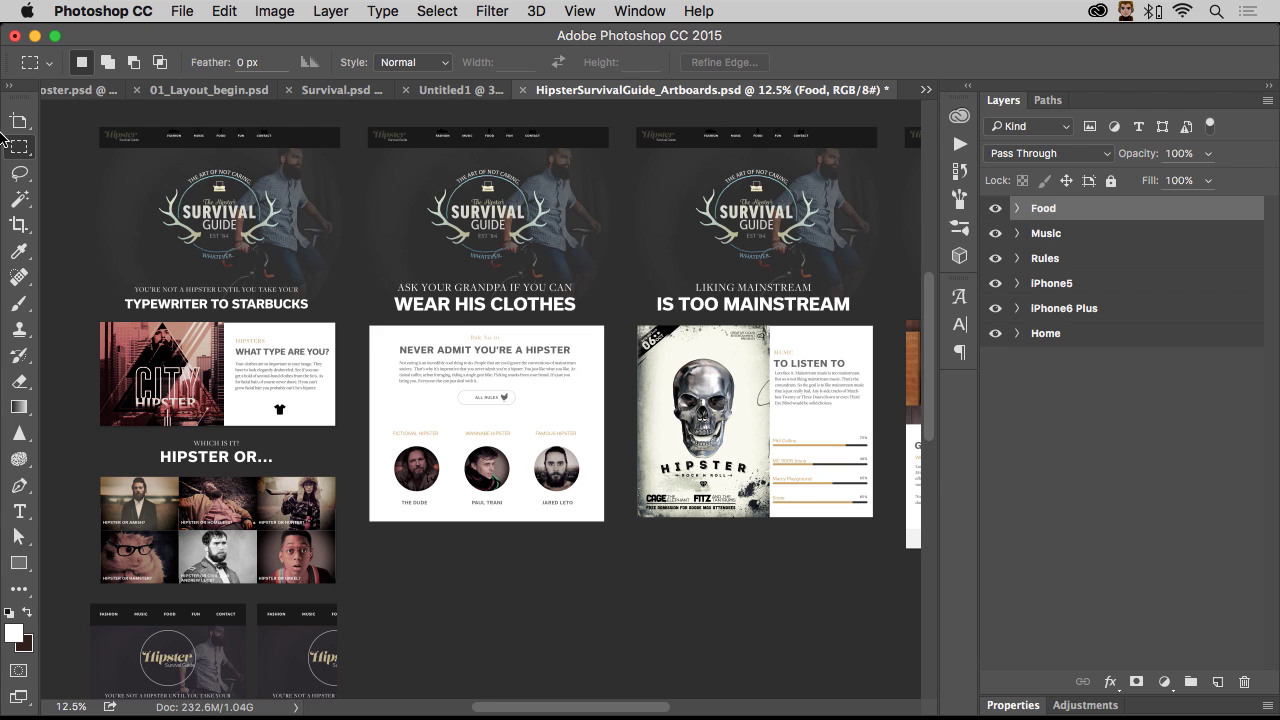
Go through Untitled1, then switch to Survival.psd from the open-documents list.
left_click(452, 96)
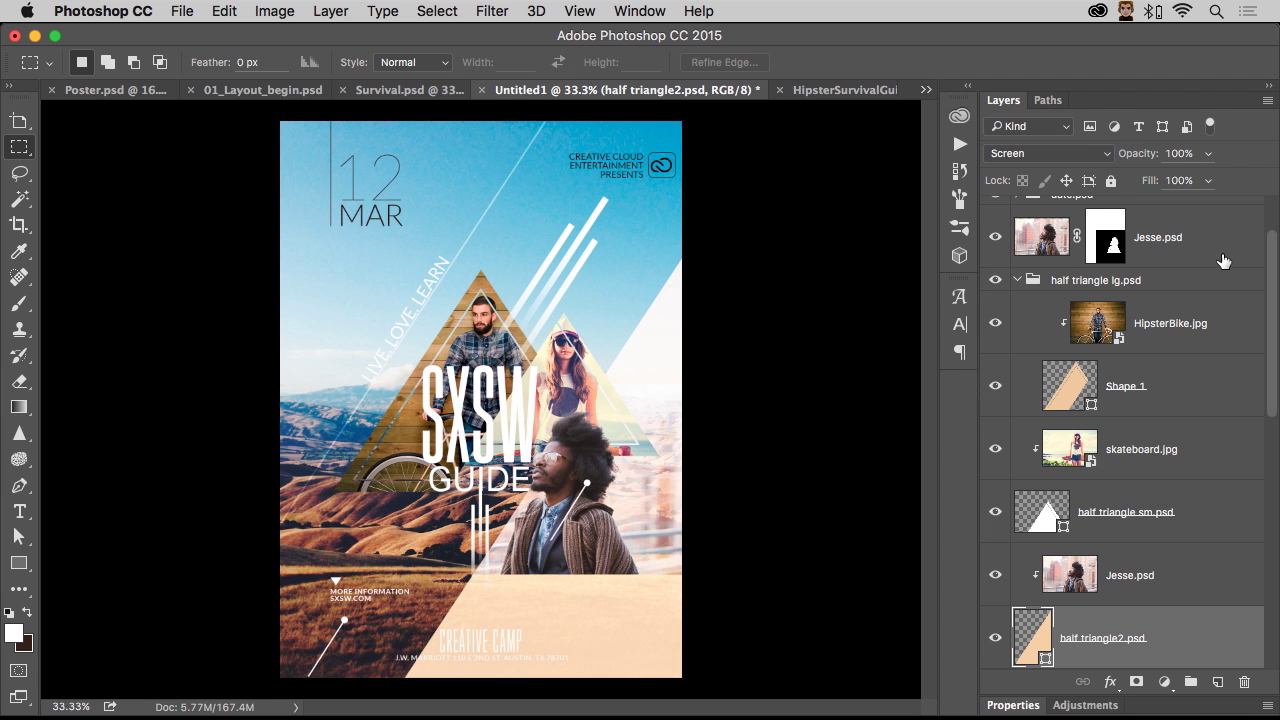
scroll(1222, 260, "up", 3)
left_click(1138, 208)
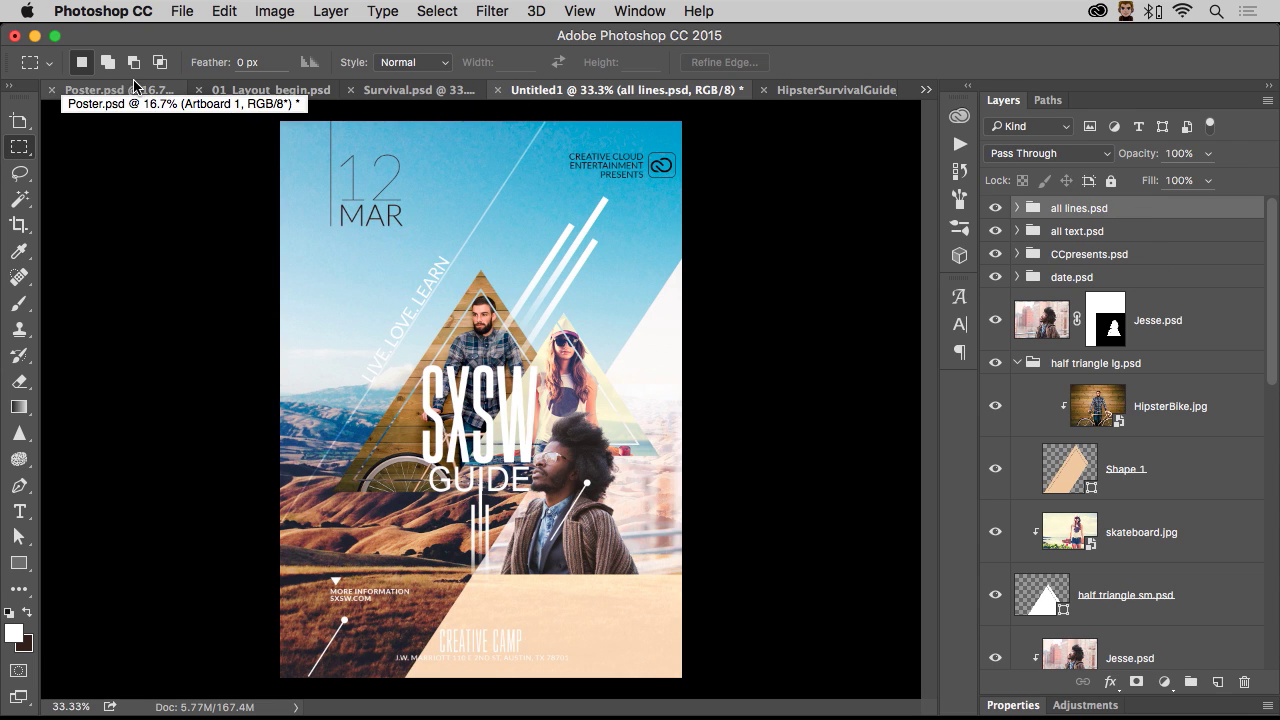
left_click(927, 90)
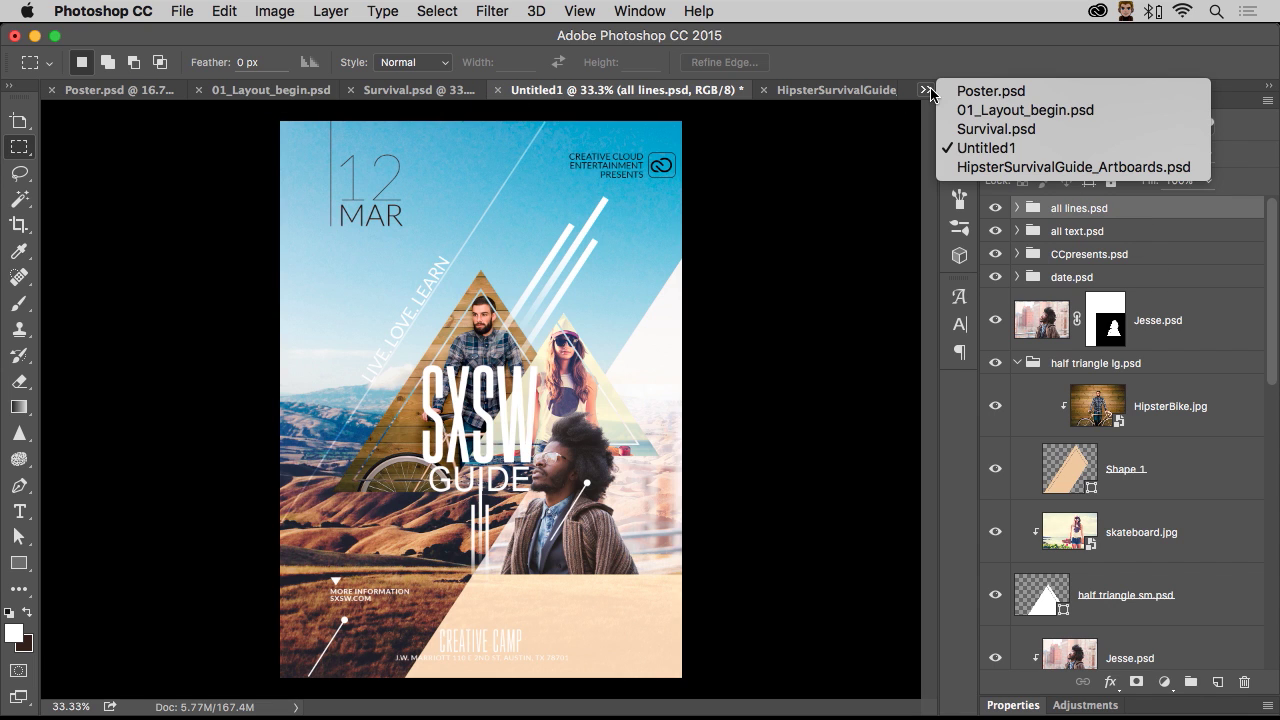
left_click(988, 129)
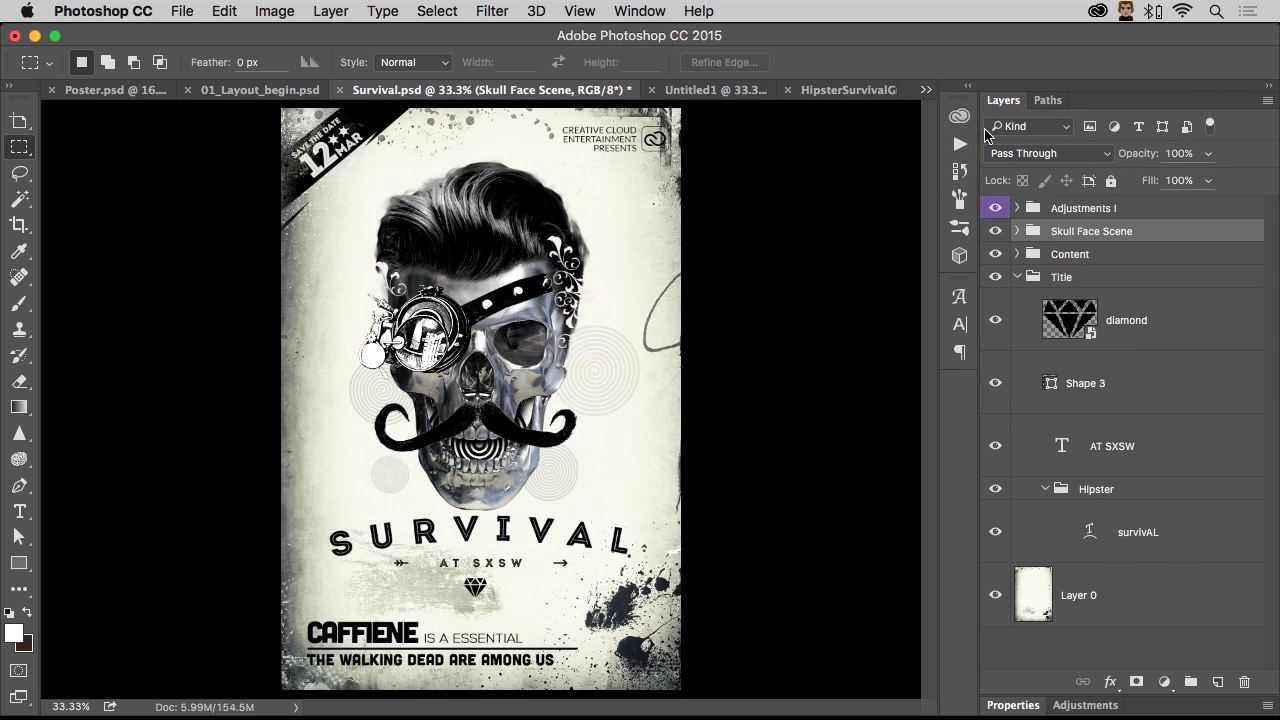
Expand the adjustments group, toggle Layer 4 on and off, and turn on Gradient Map.
left_click(1018, 208)
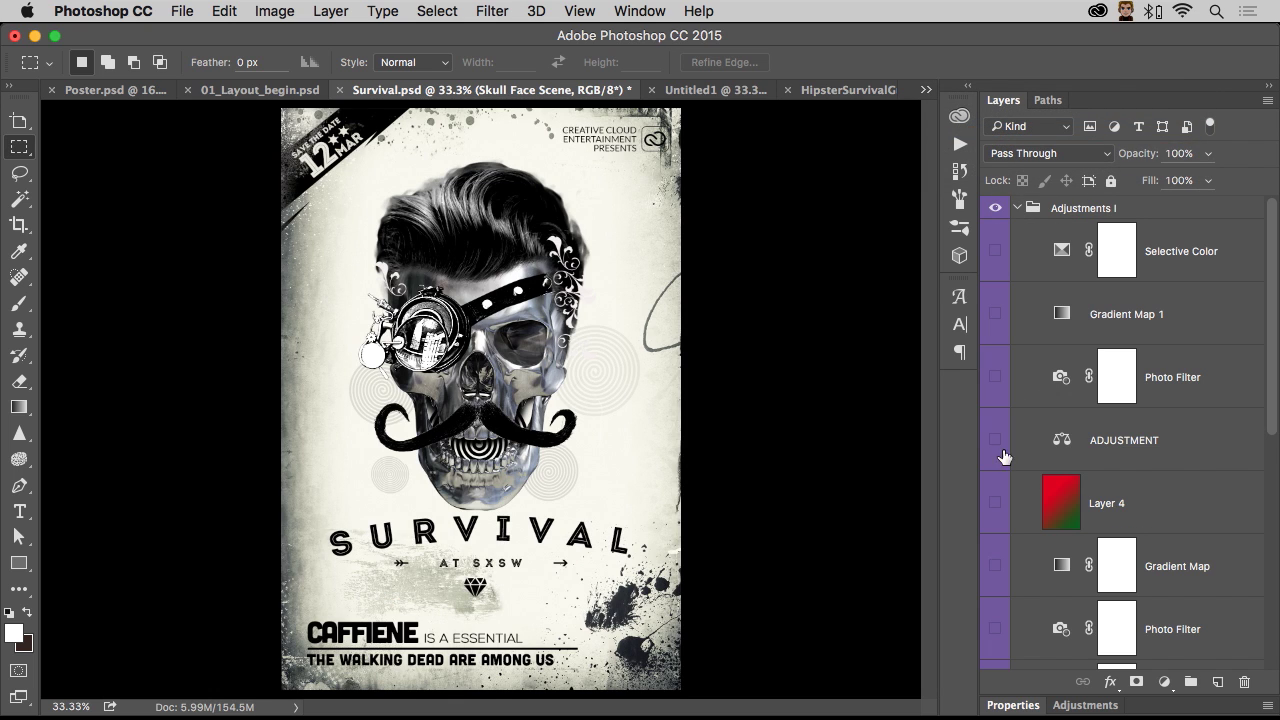
left_click(995, 503)
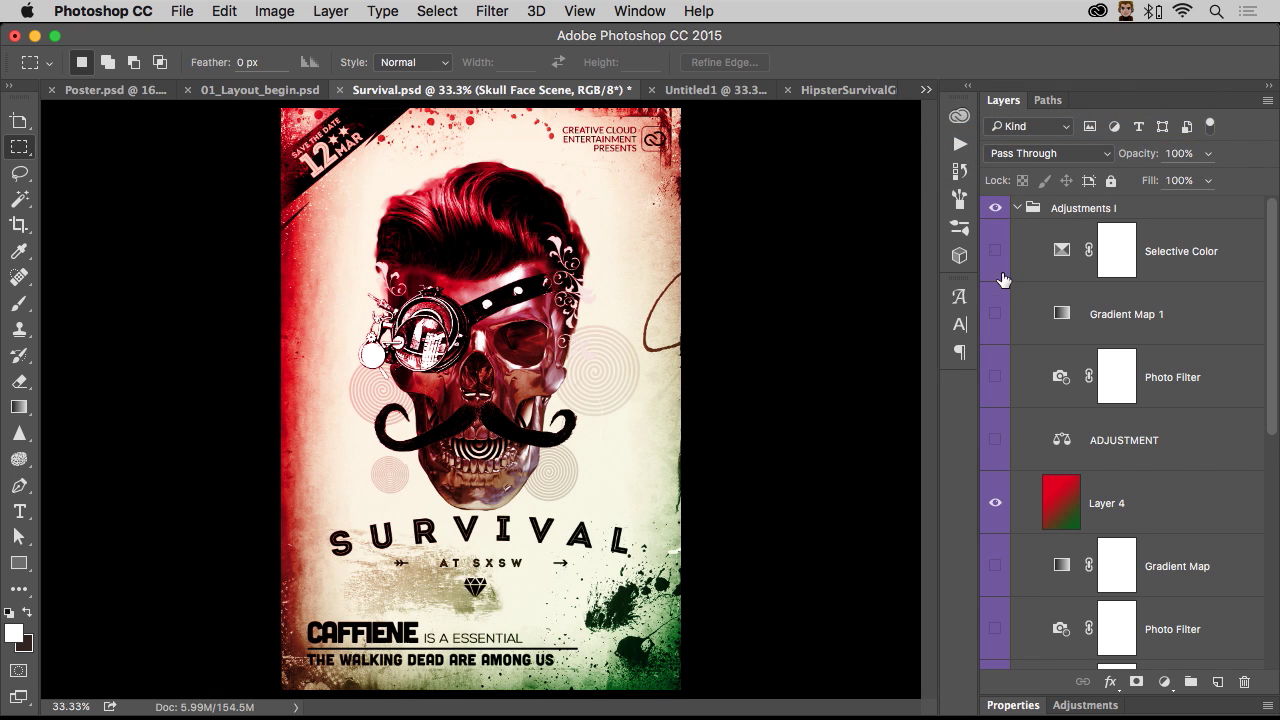
left_click(1106, 515)
left_click(996, 503)
left_click(995, 565)
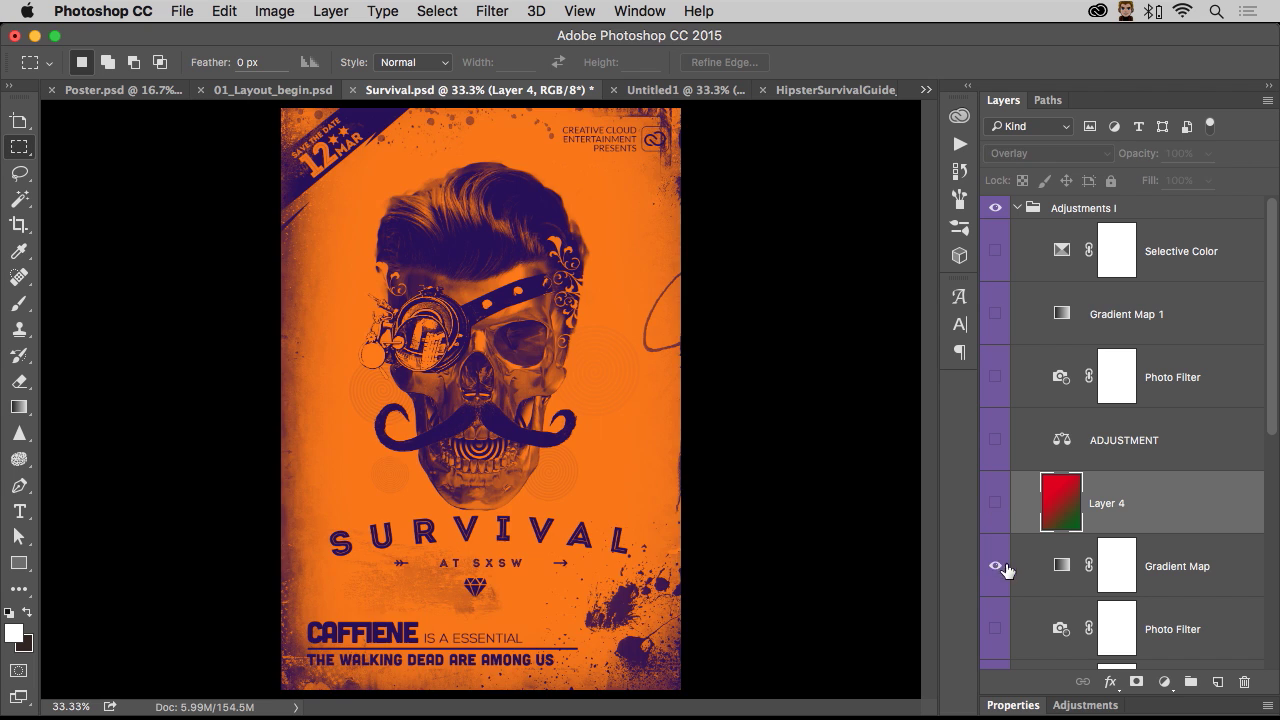
left_click(1194, 565)
Leave Gradient Map off and show Layer 4 to tint the skull poster red and green.
scroll(1198, 567, "down", 2)
scroll(1198, 567, "down", 1)
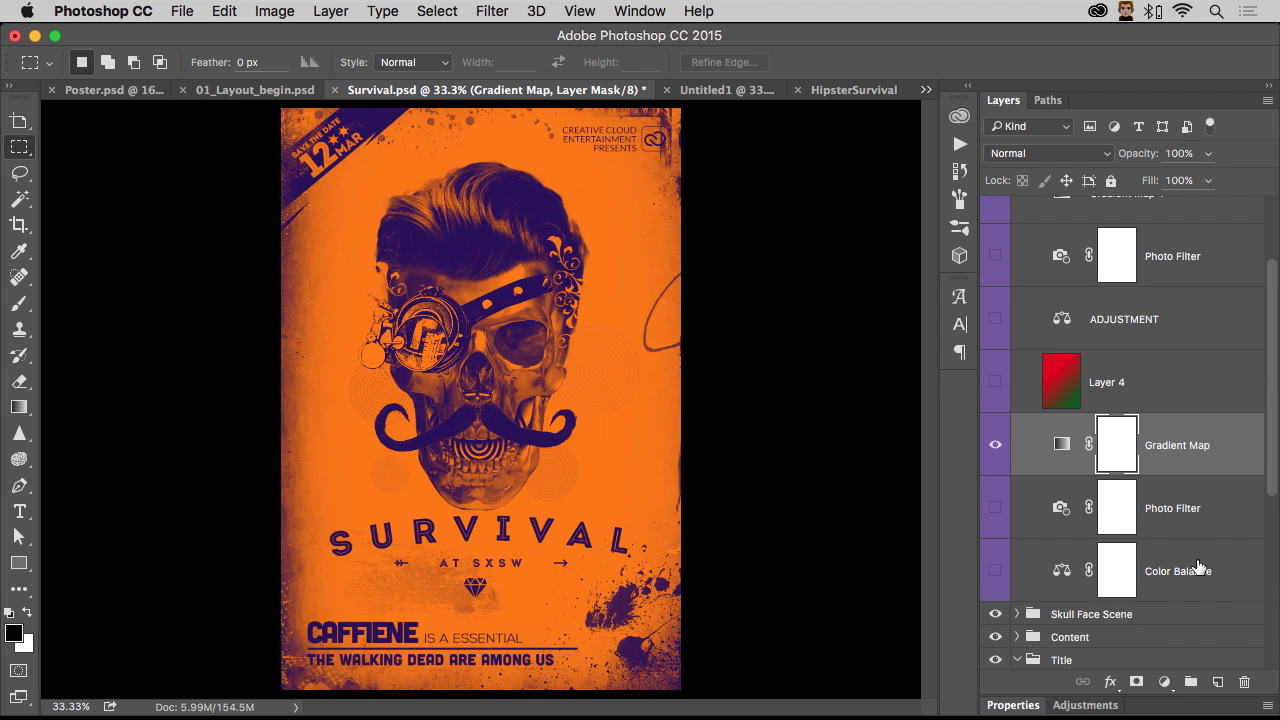
left_click(996, 447)
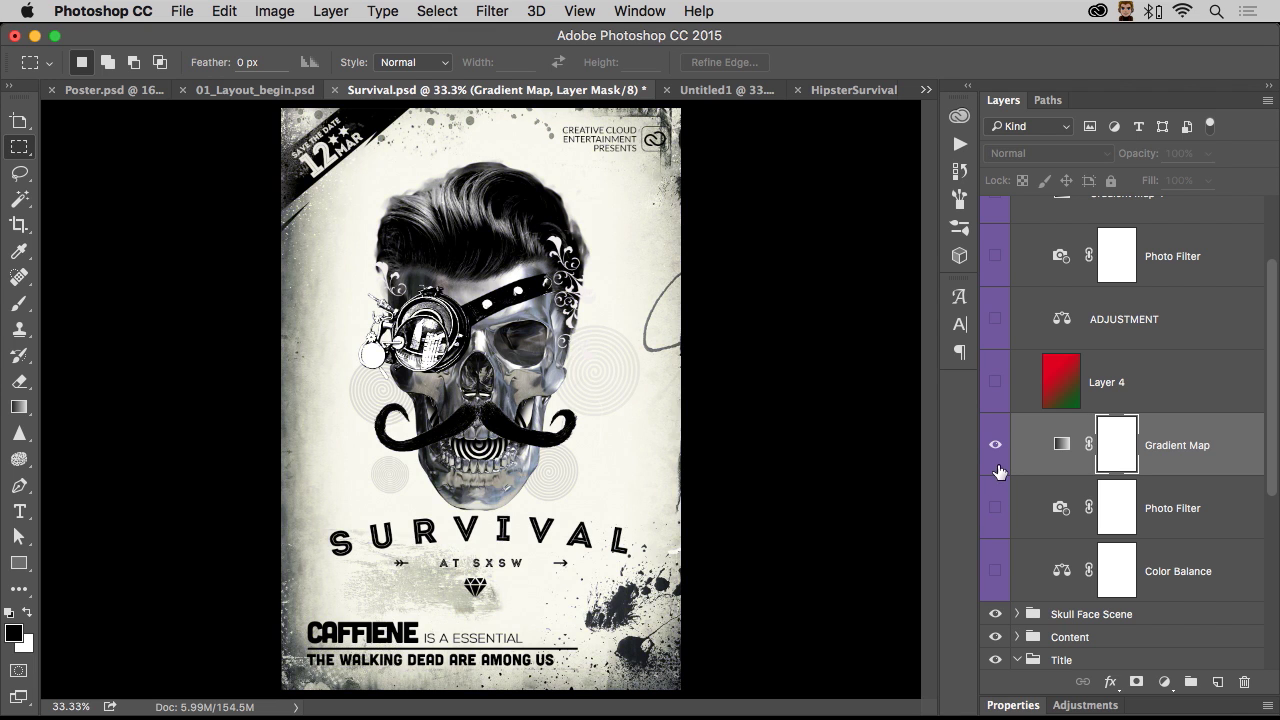
left_click(996, 445)
left_click(996, 445)
left_click(996, 382)
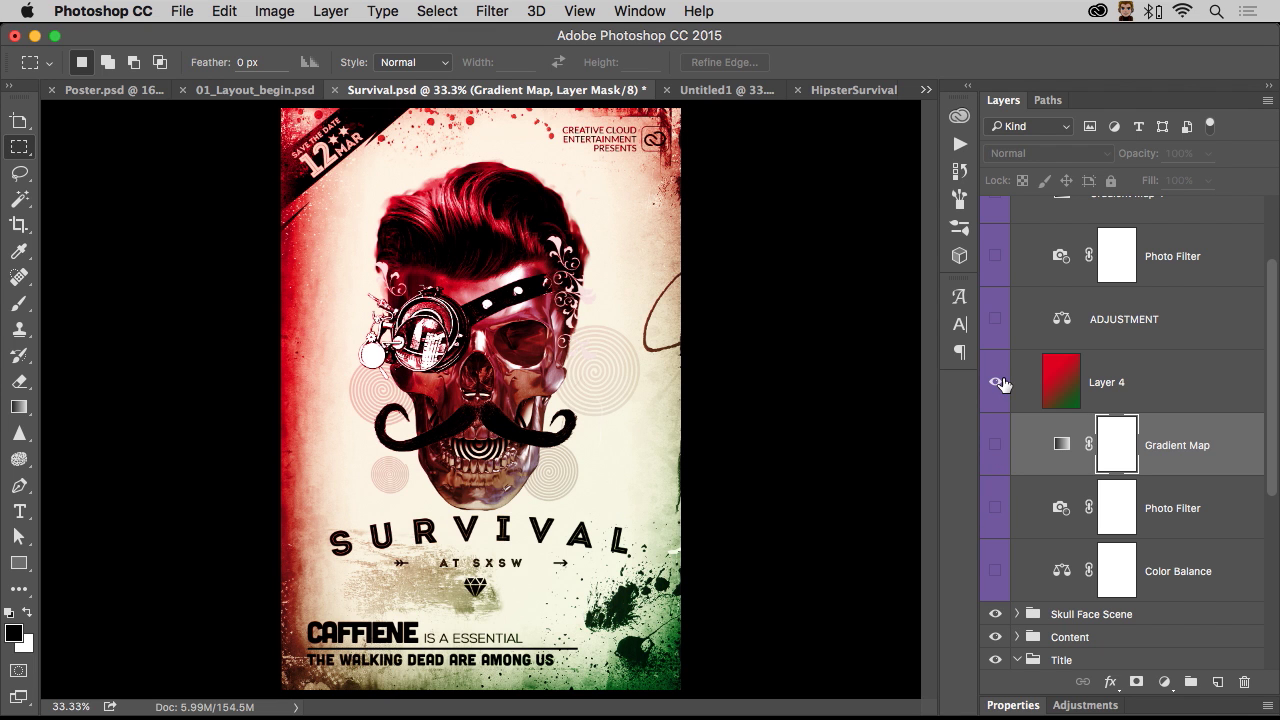